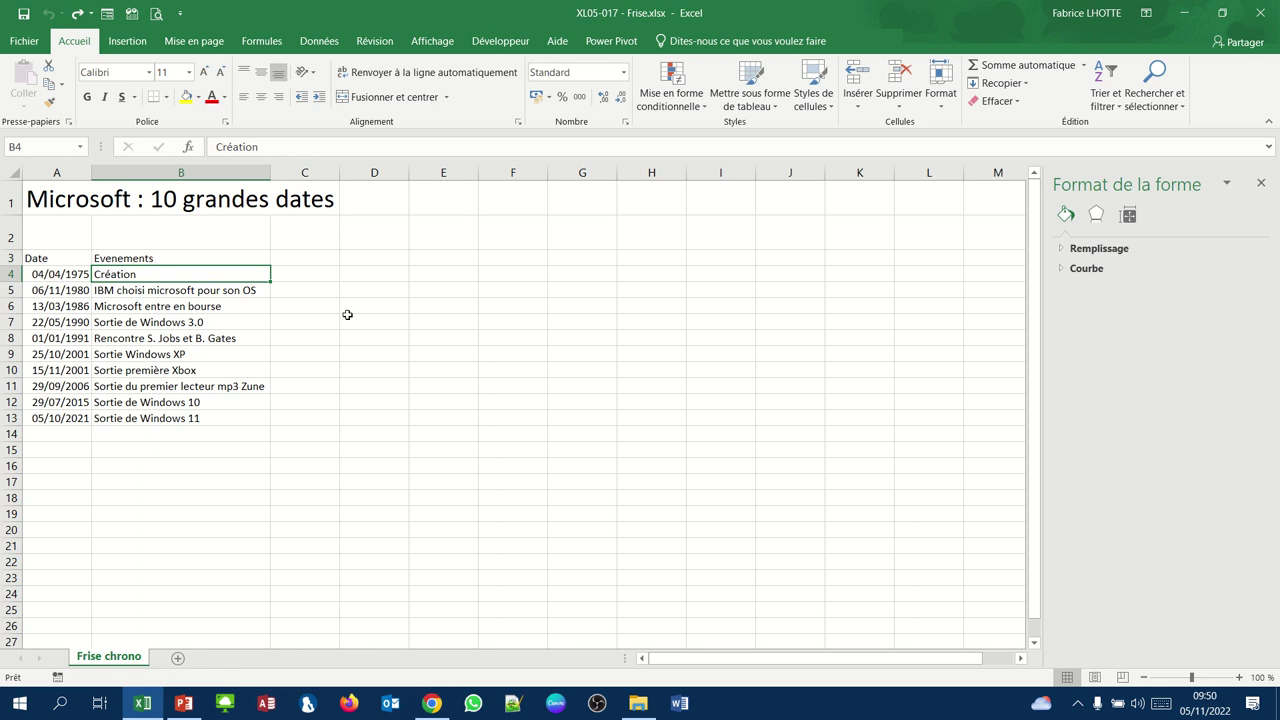
# Format the dates list as a table with headers using a table style.
pyautogui.click(766, 84)
pyautogui.click(794, 197)
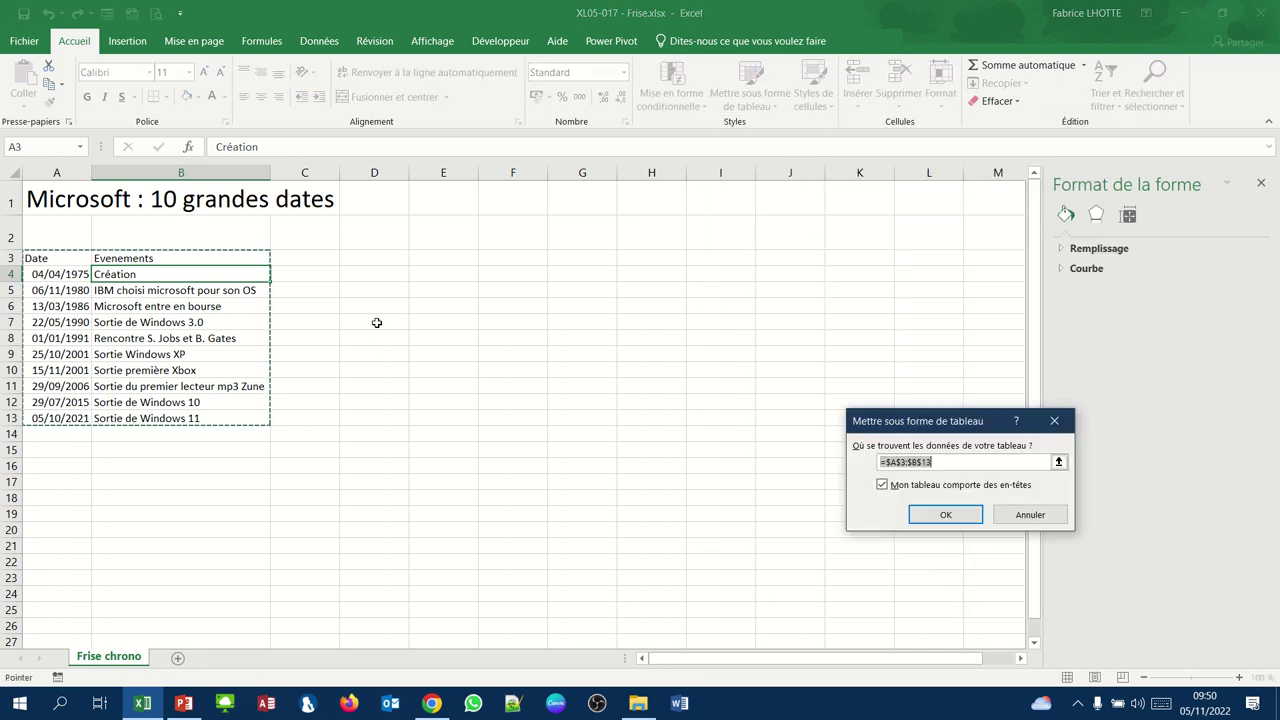
pyautogui.click(930, 516)
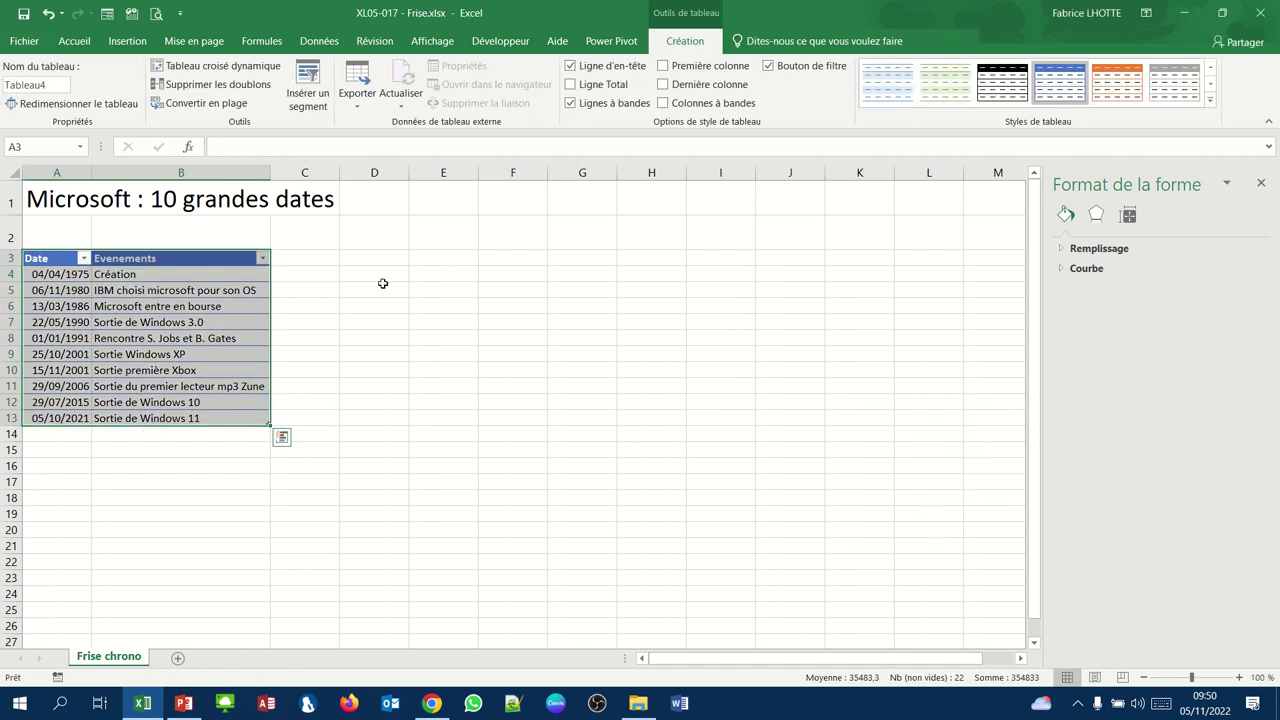
# Add a 'Coordonnée Y' column in C3 with 0 filled down C4:C13, widening column C.
pyautogui.click(310, 260)
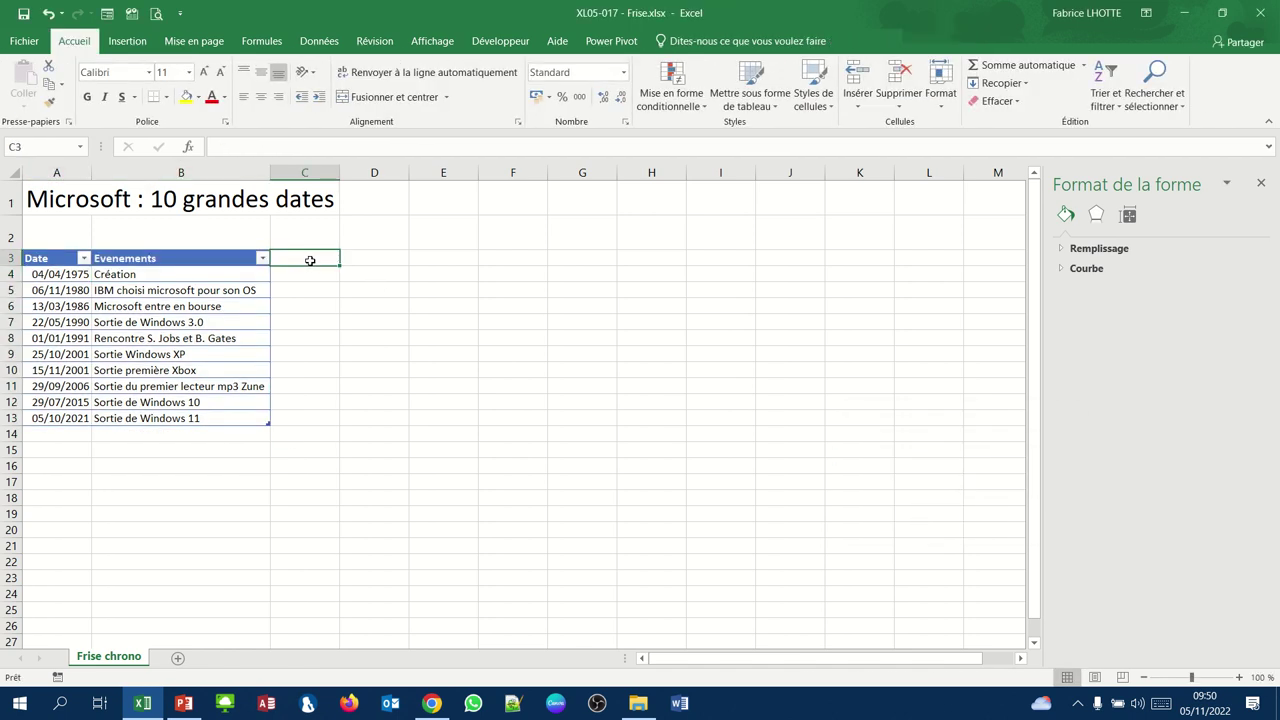
pyautogui.write('Coordo')
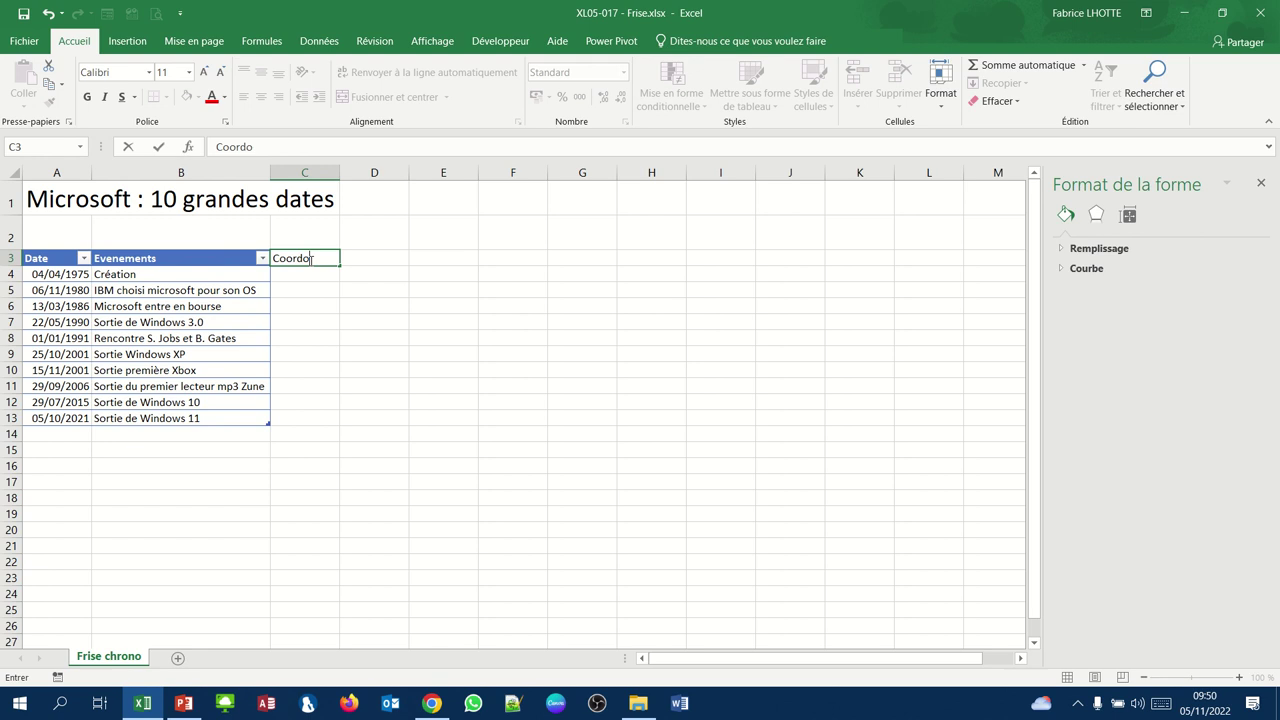
pyautogui.write('nnée Y')
pyautogui.press('Return')
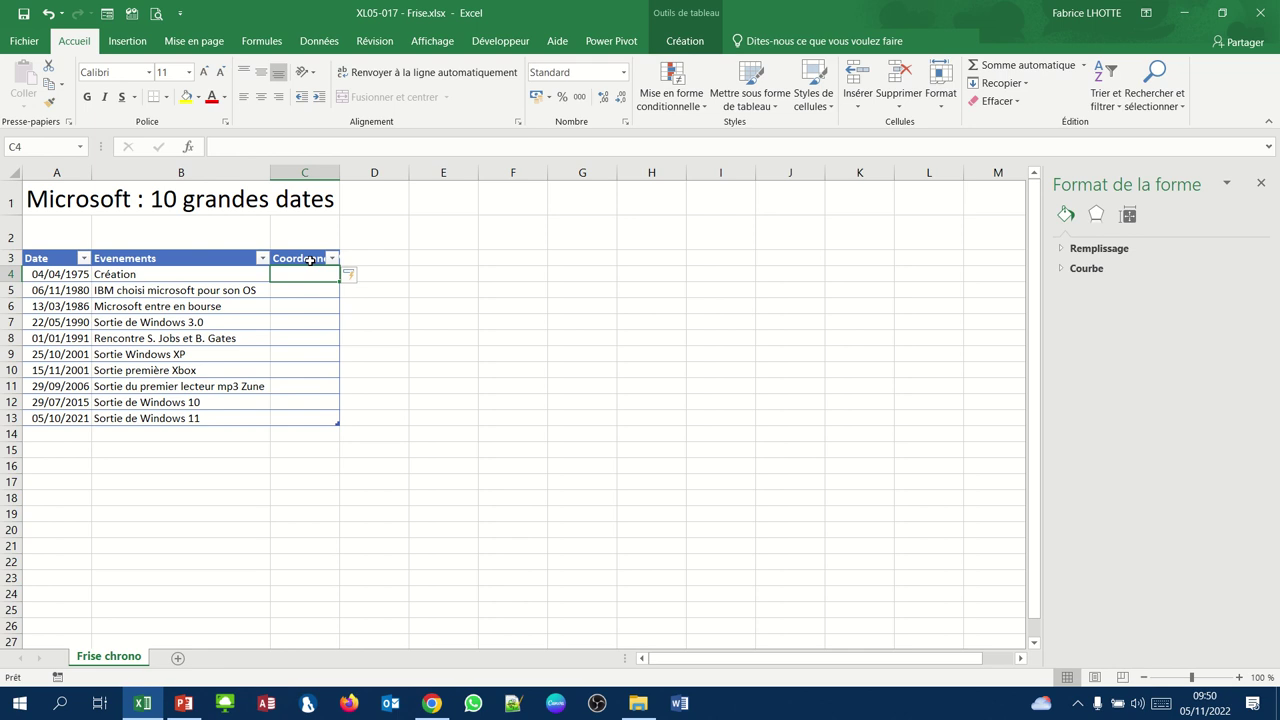
pyautogui.write('0')
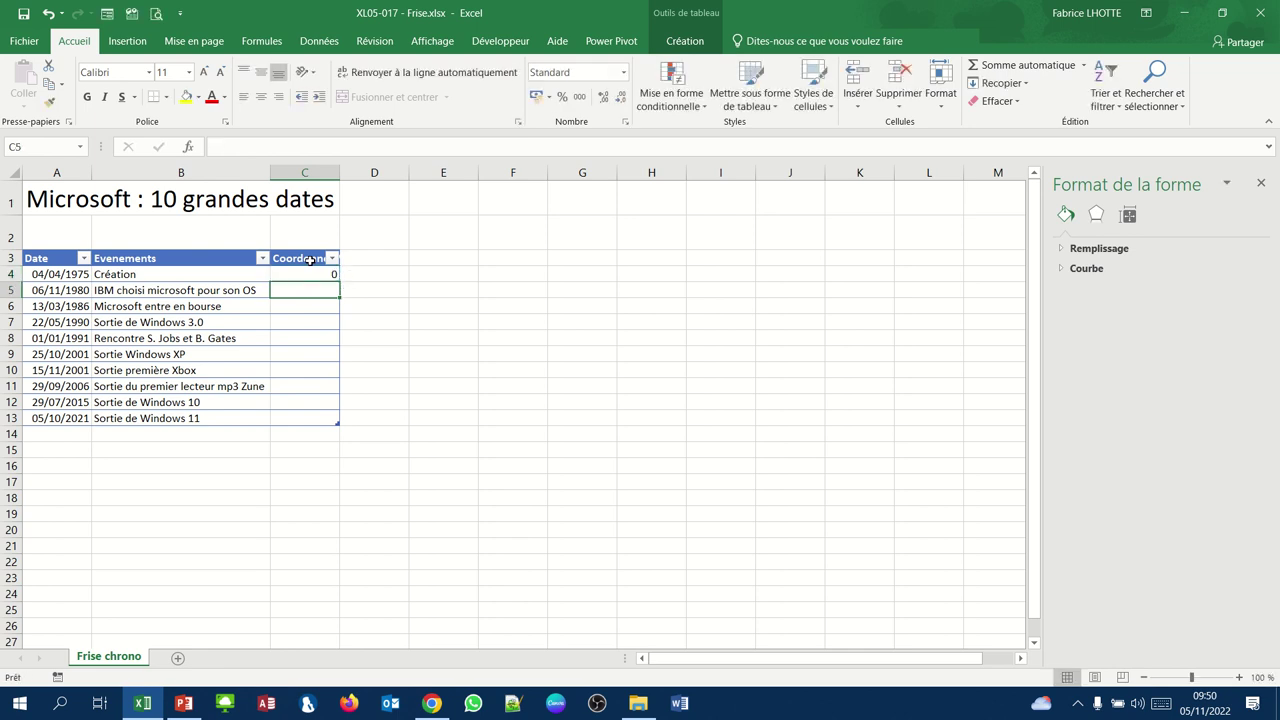
pyautogui.click(290, 275)
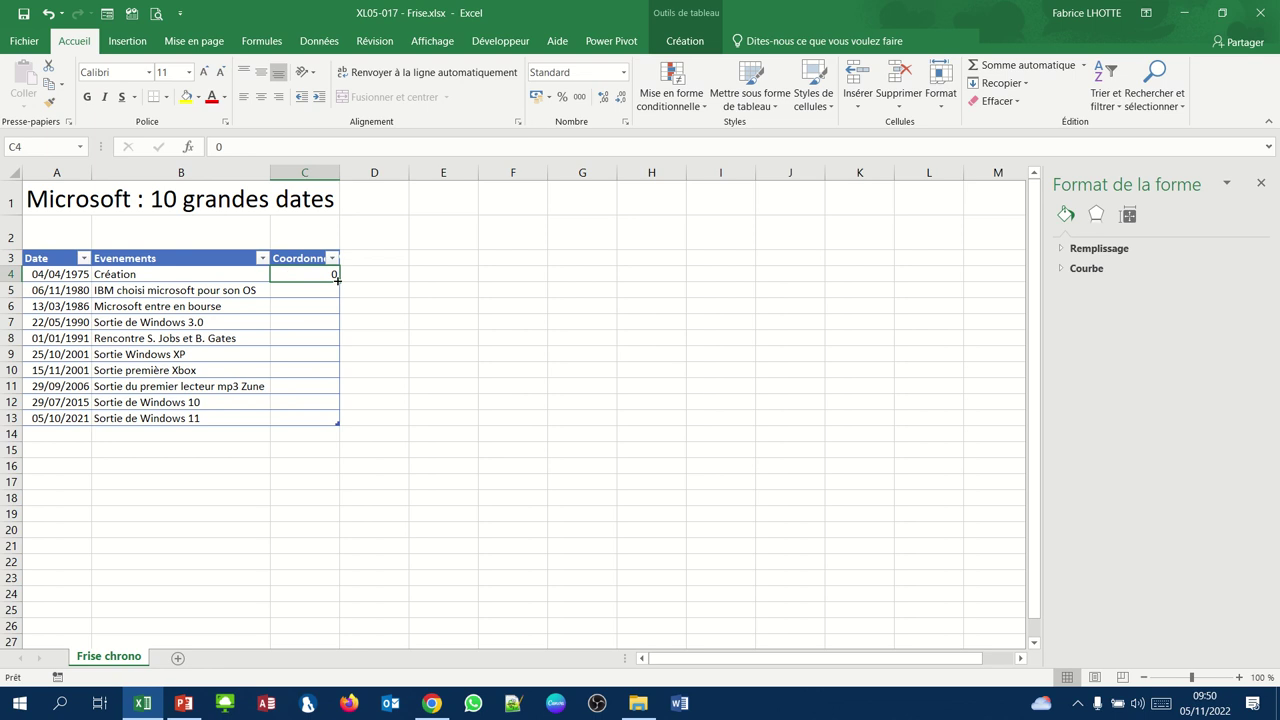
pyautogui.moveTo(336, 284); pyautogui.dragTo(331, 426)
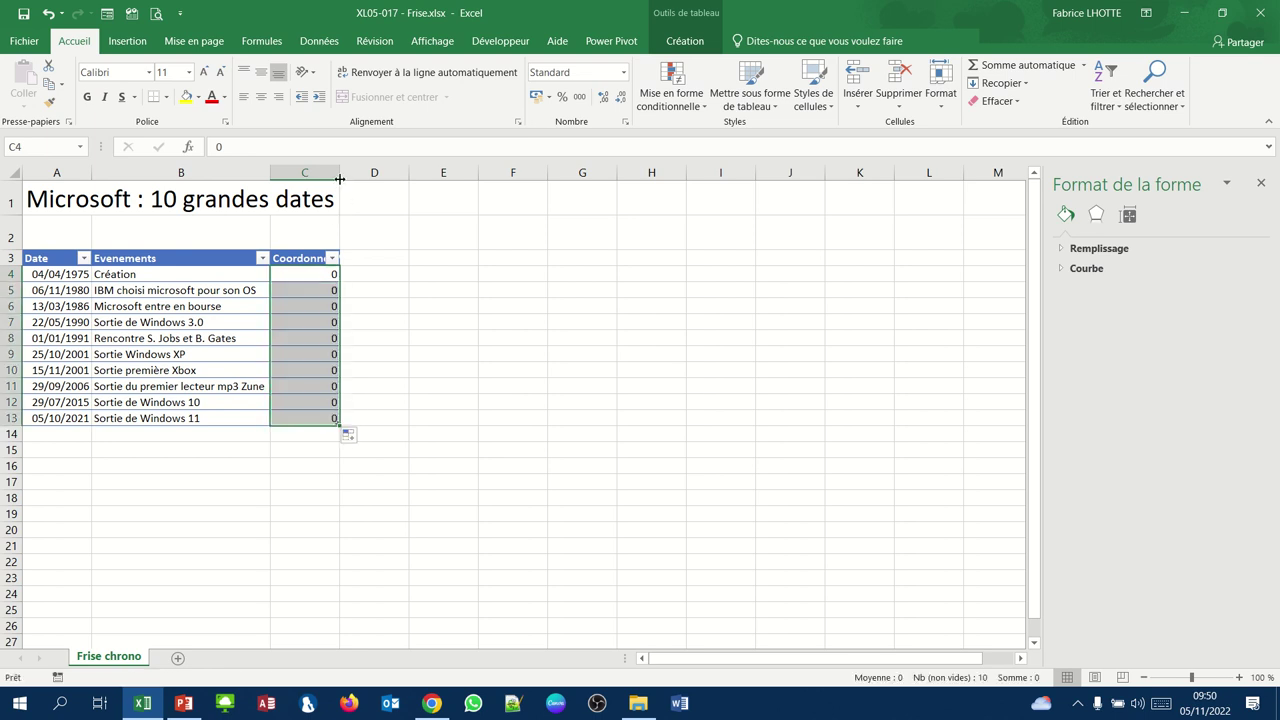
pyautogui.moveTo(340, 178); pyautogui.dragTo(355, 178)
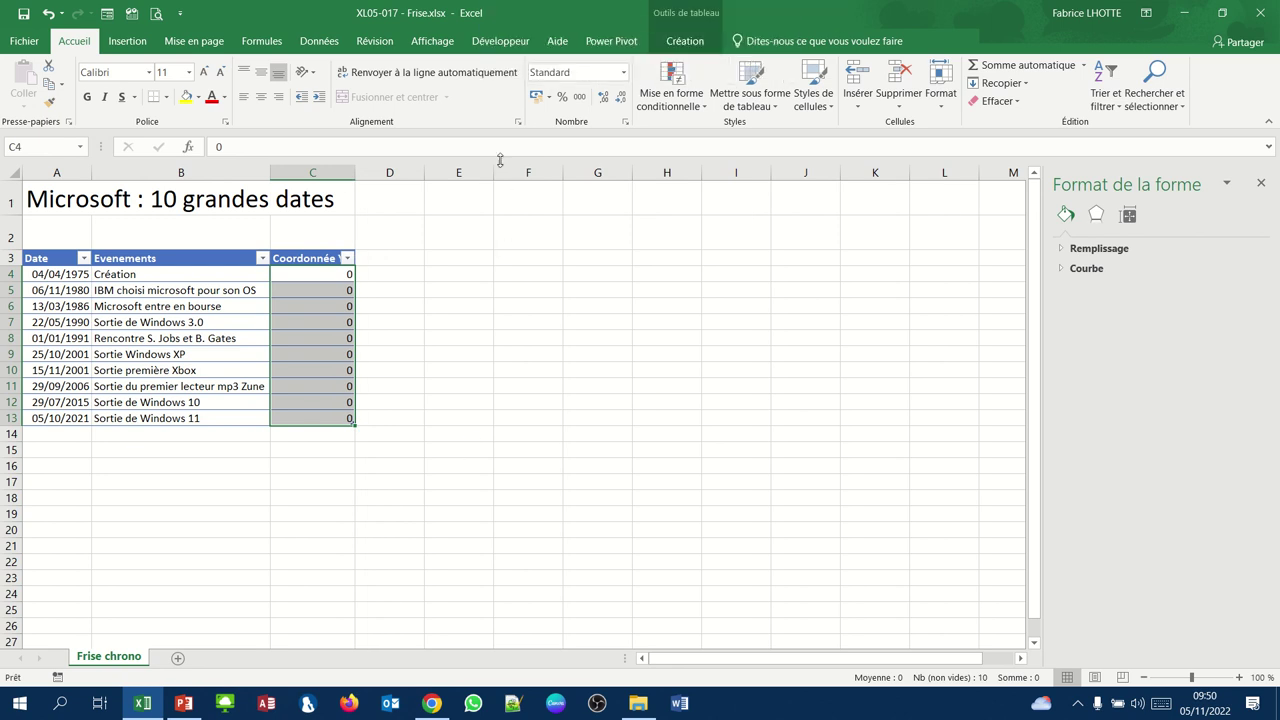
pyautogui.click(396, 261)
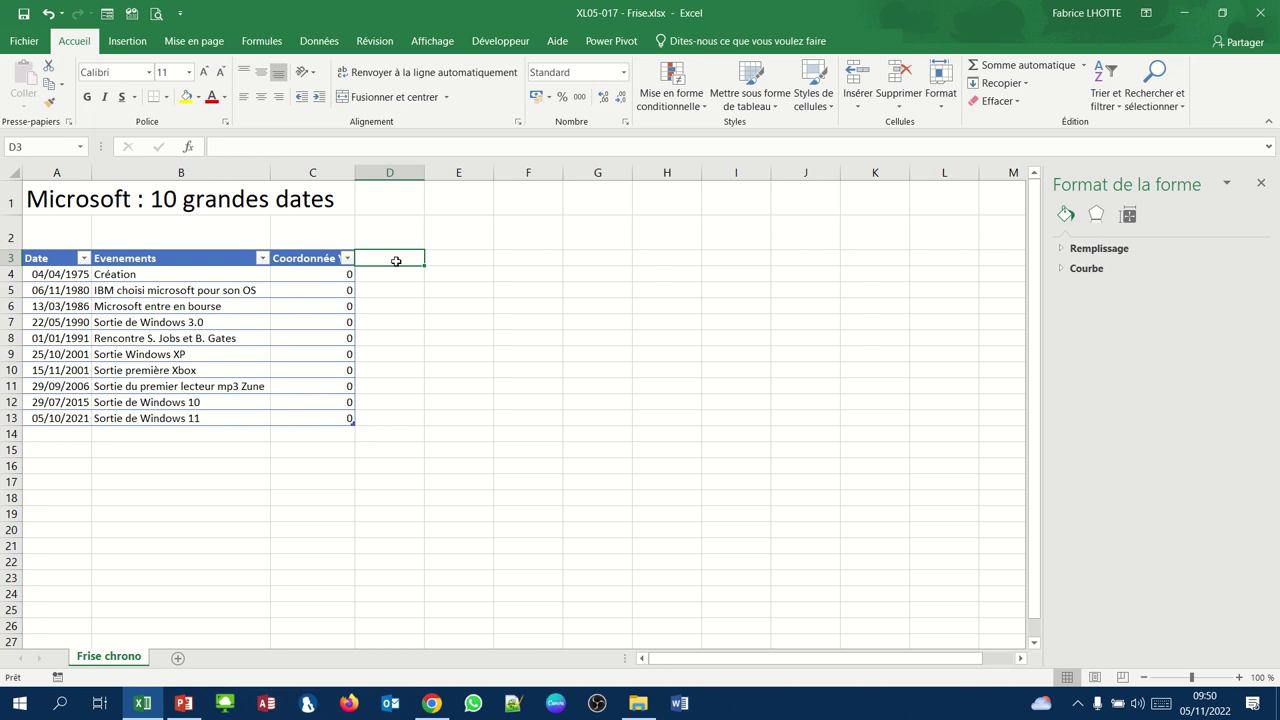
pyautogui.write('Etiquett')
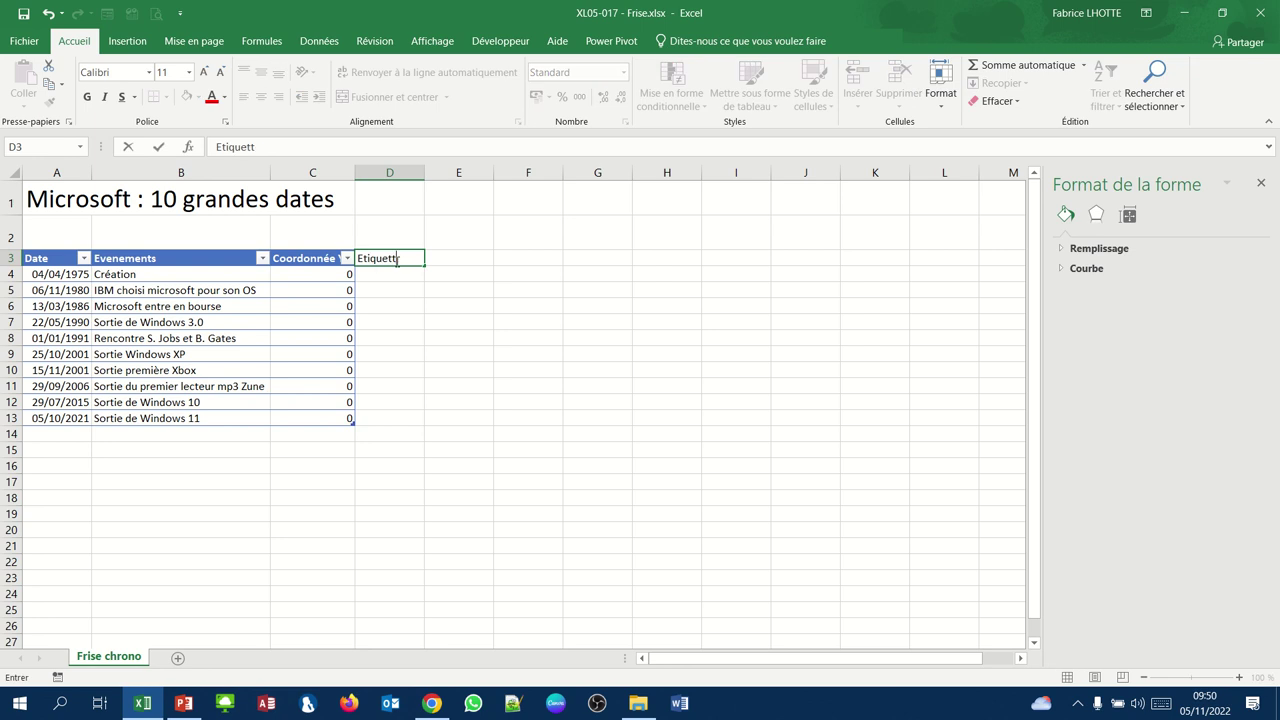
pyautogui.write('e')
pyautogui.press('Return')
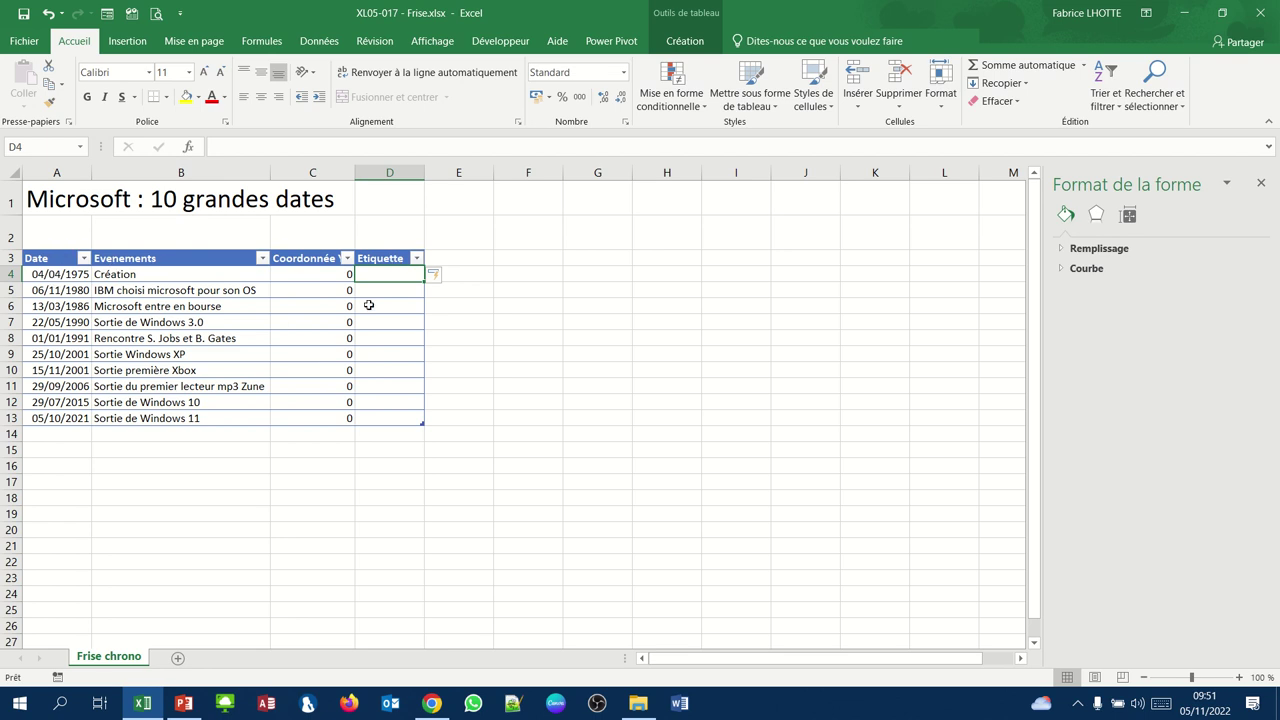
pyautogui.write('=')
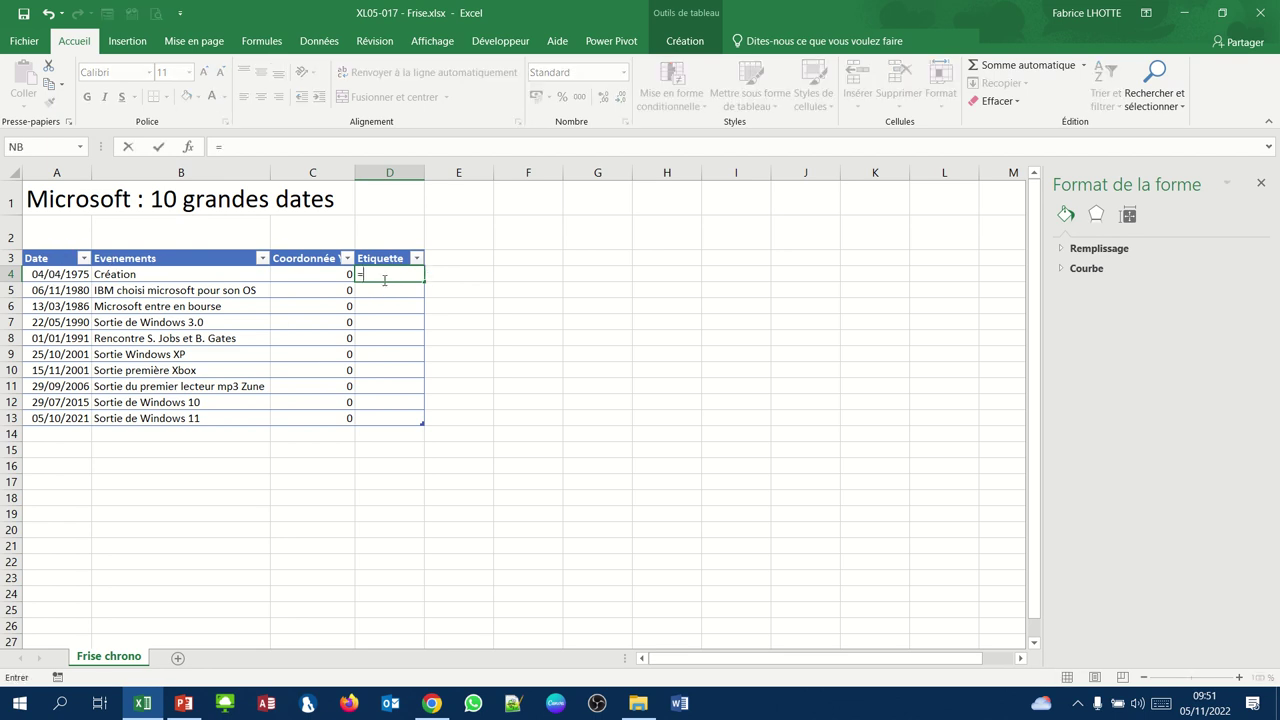
pyautogui.click(224, 274)
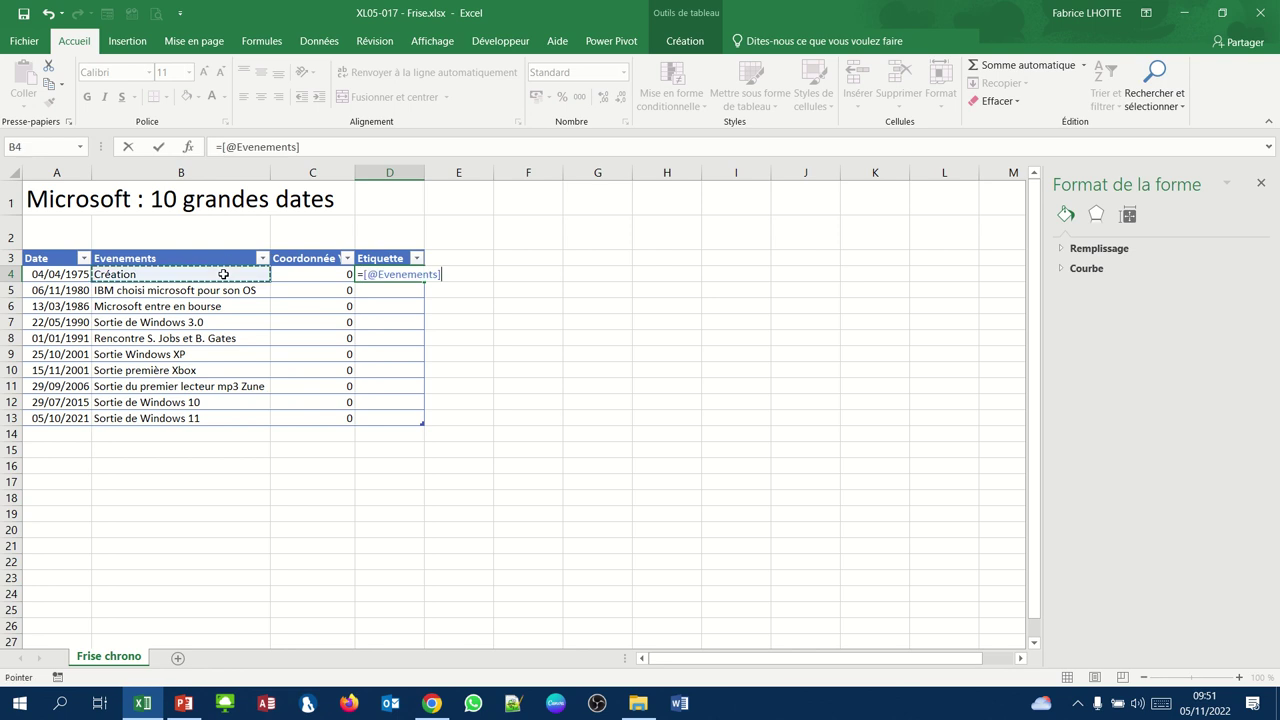
pyautogui.write('&')
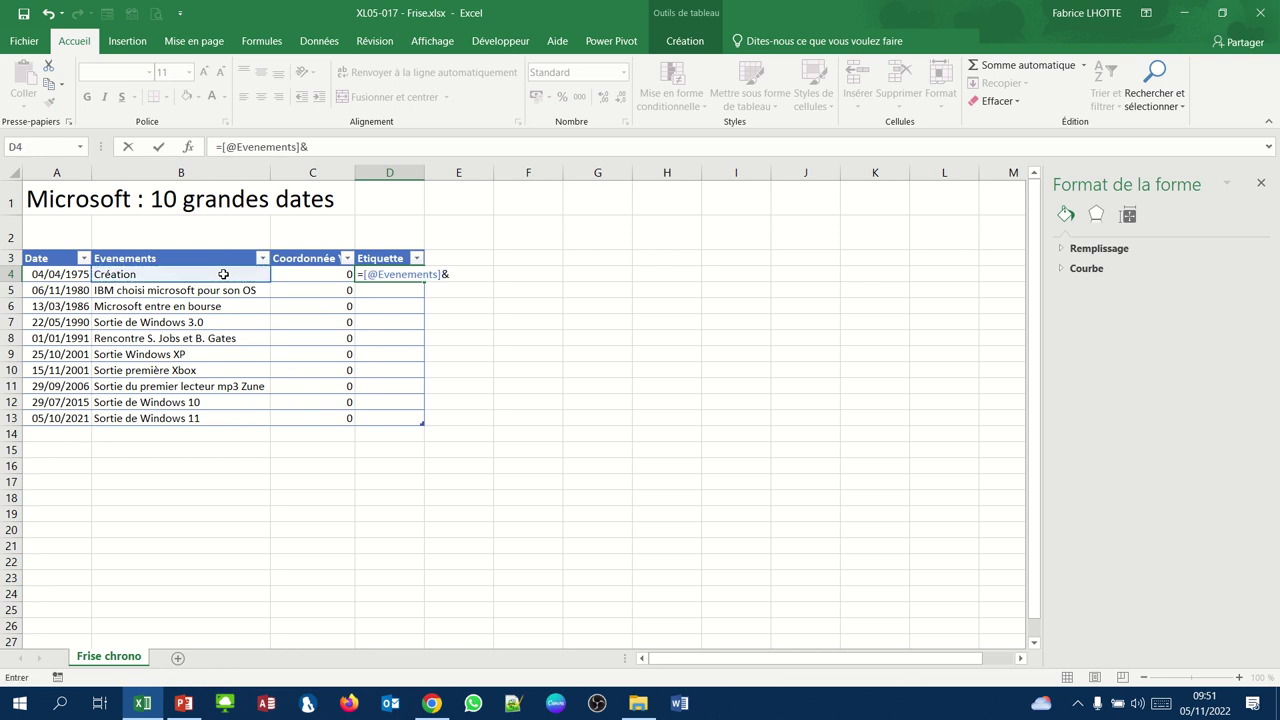
pyautogui.click(55, 273)
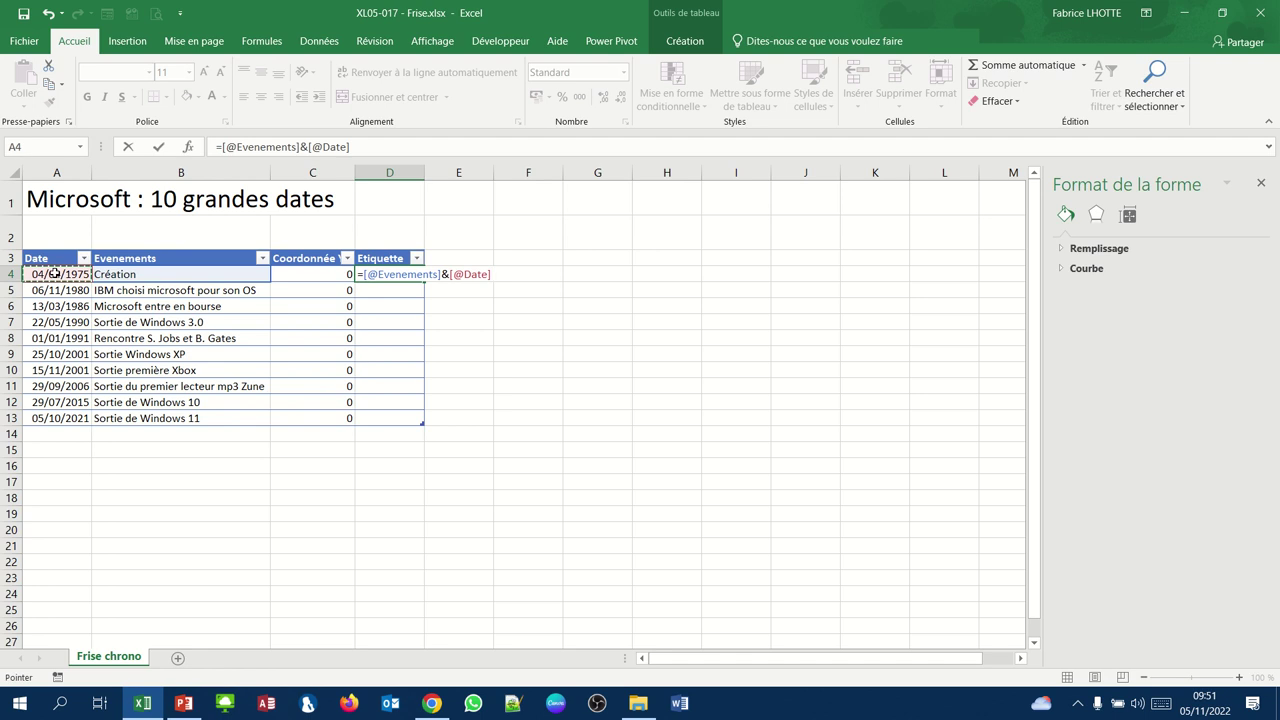
pyautogui.press('Return')
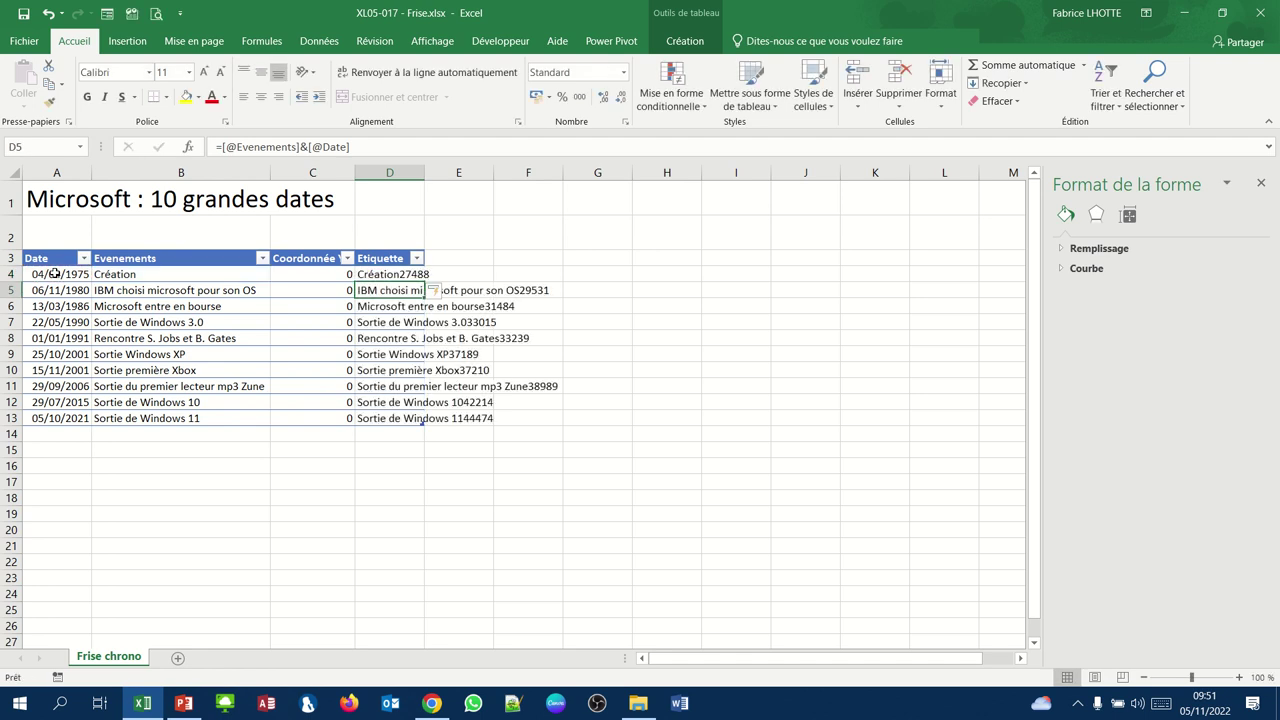
pyautogui.moveTo(422, 172); pyautogui.dragTo(561, 180)
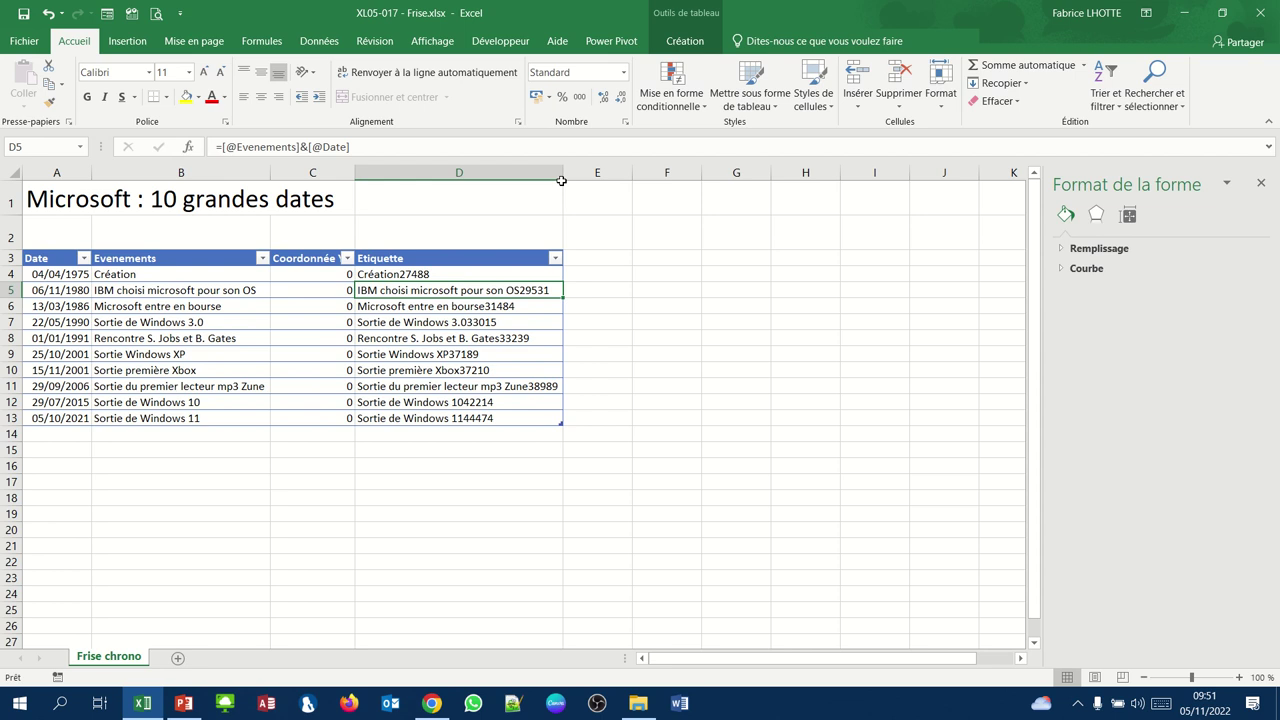
# Insert CAR(10)& into the D4 label formula and wrap text on D4:D13.
pyautogui.click(468, 276)
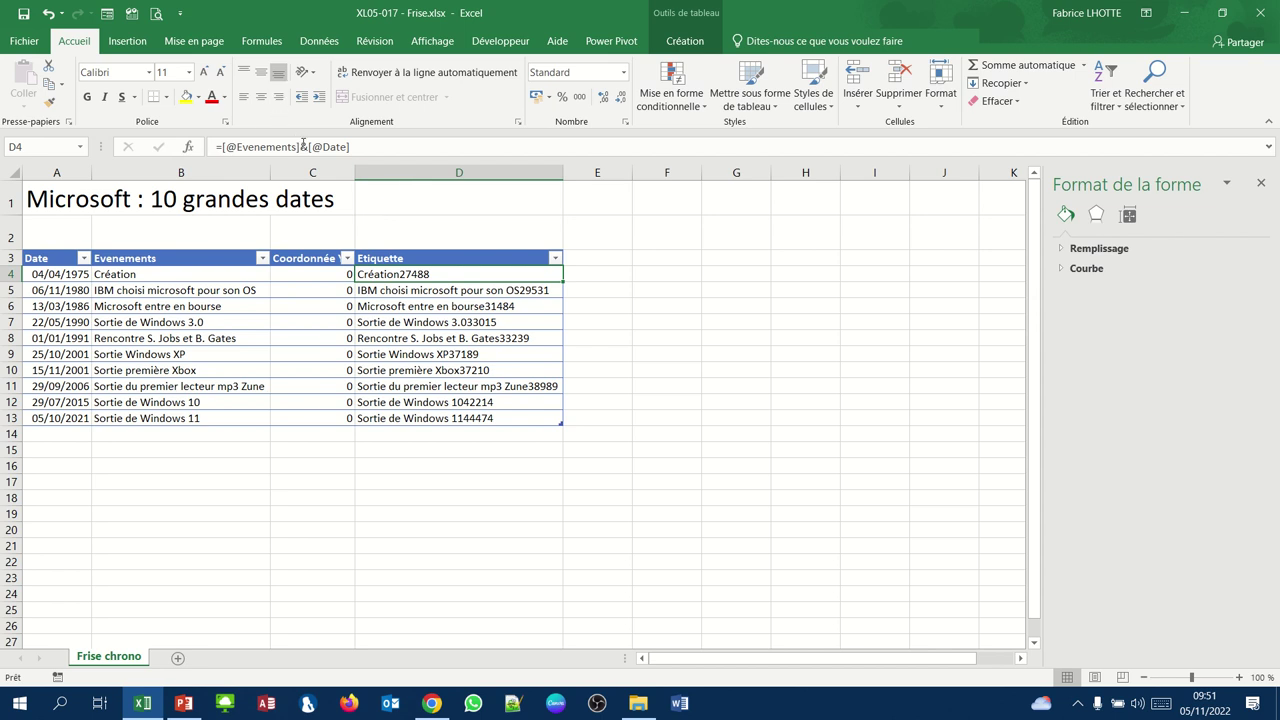
pyautogui.click(306, 147)
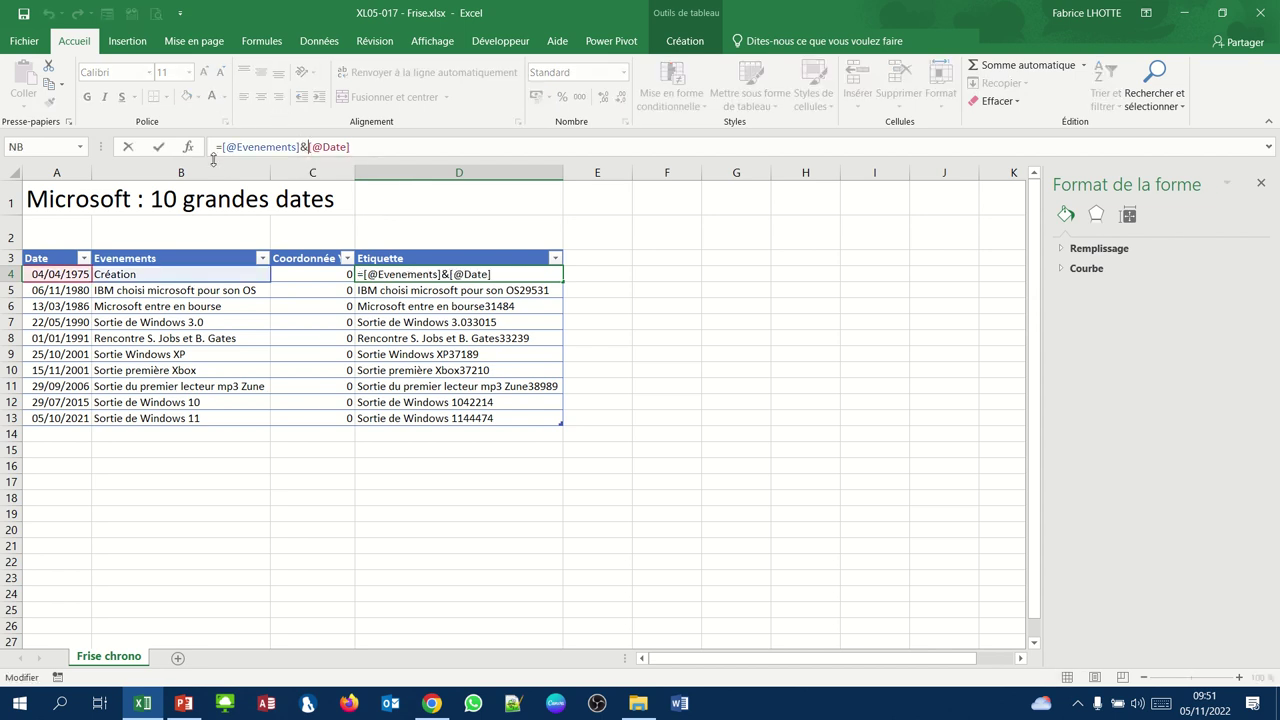
pyautogui.write('car')
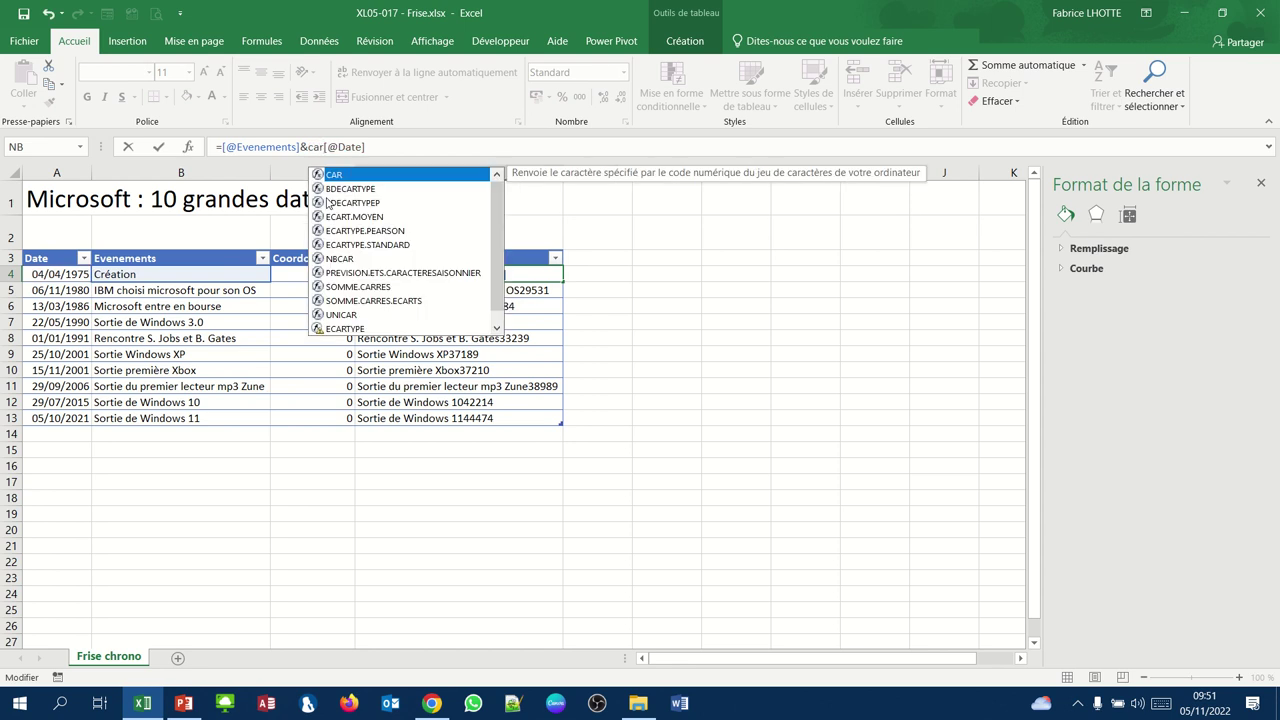
pyautogui.write('(10')
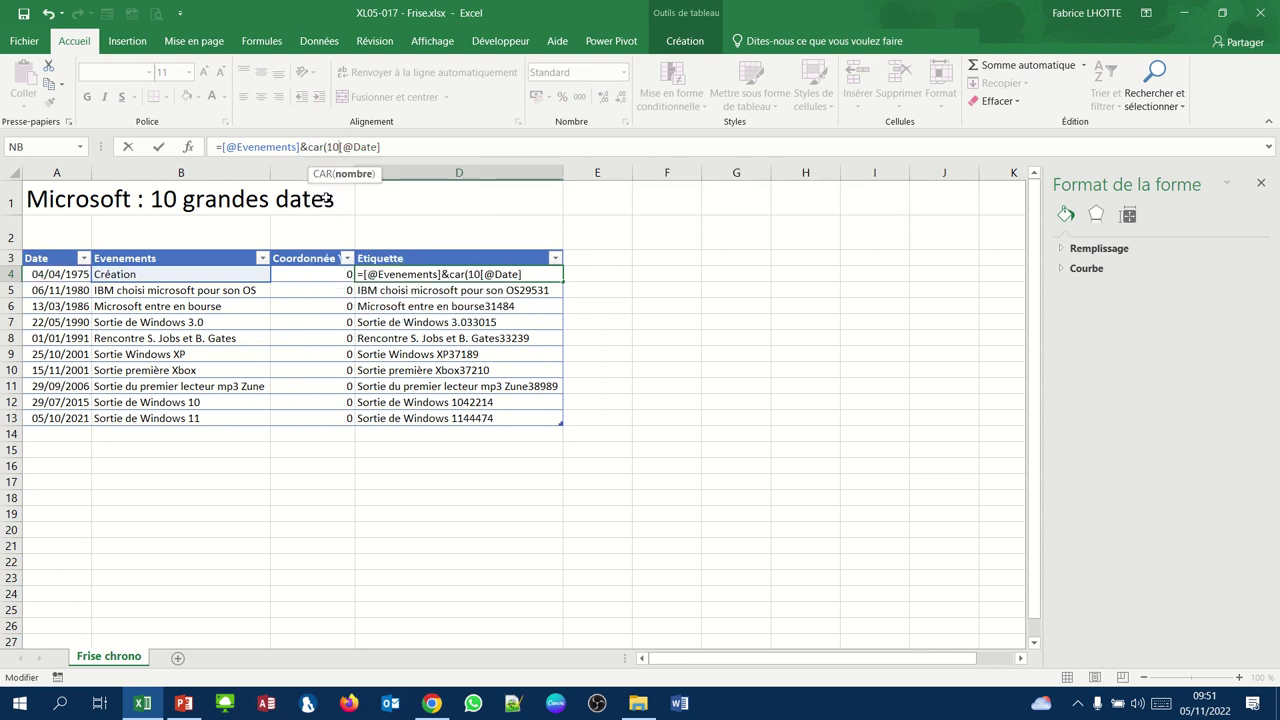
pyautogui.write(')&')
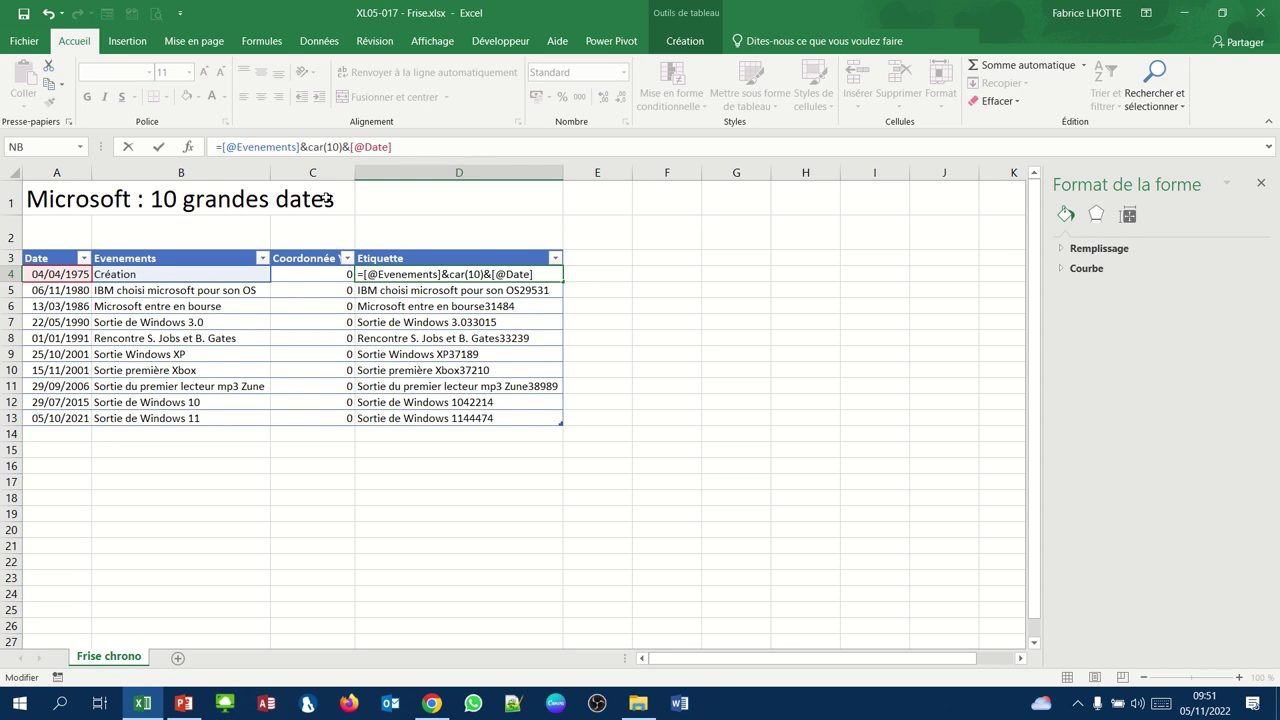
pyautogui.press('Return')
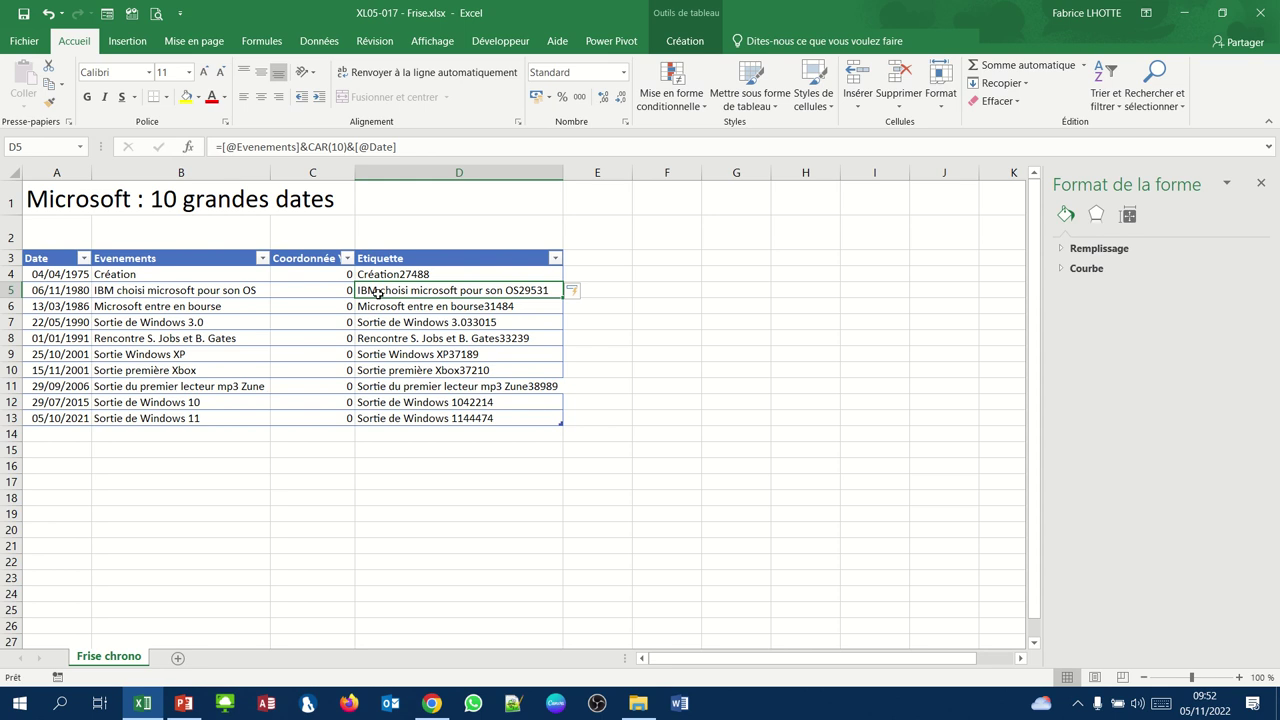
pyautogui.moveTo(418, 274); pyautogui.dragTo(418, 418)
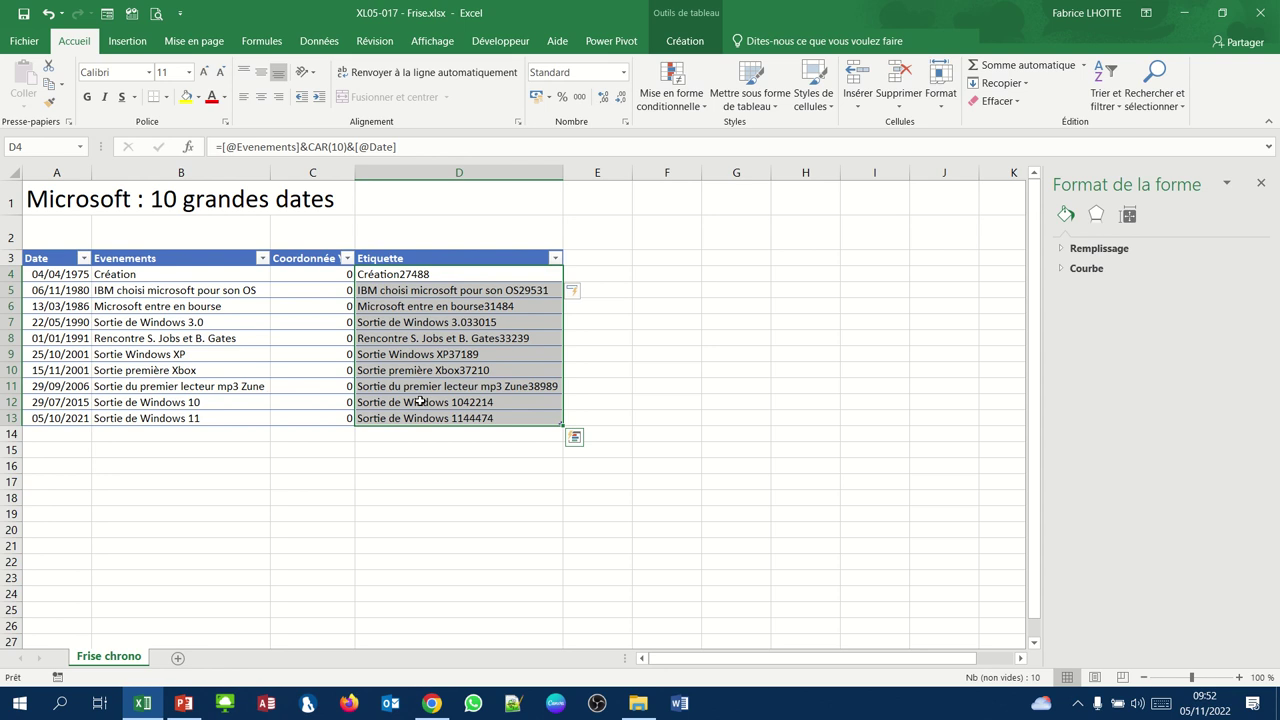
pyautogui.click(355, 76)
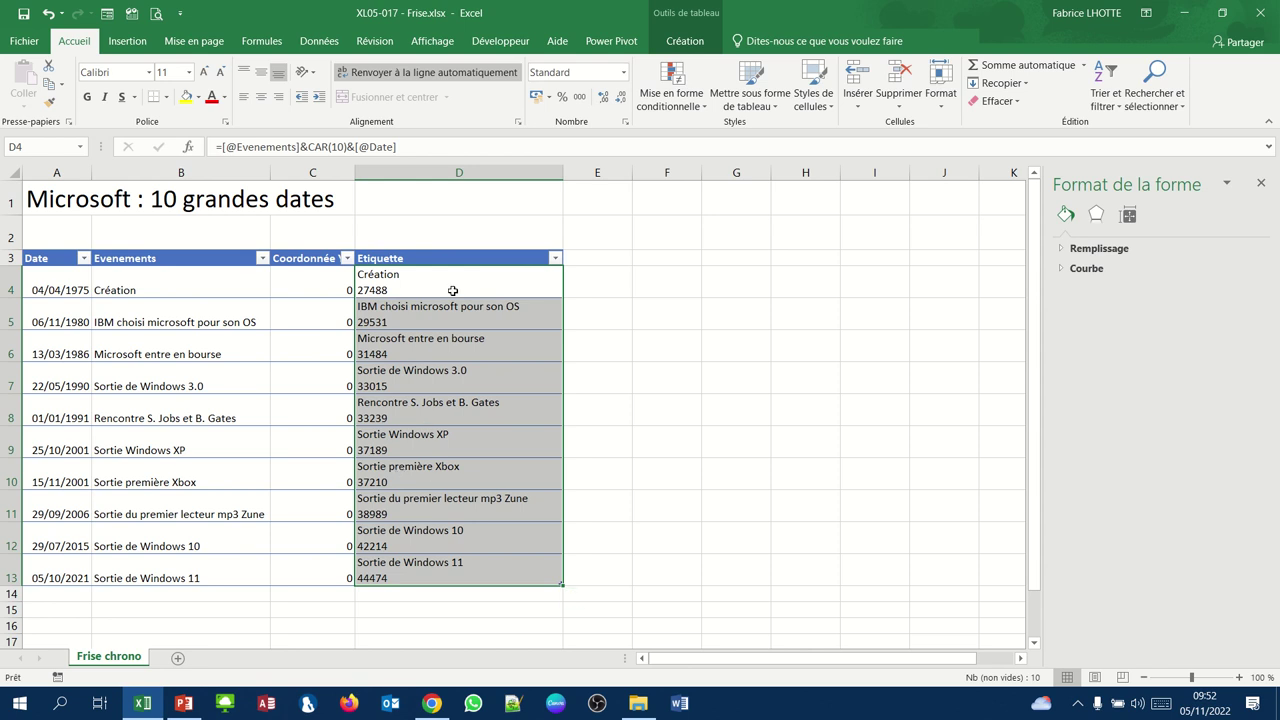
pyautogui.click(358, 146)
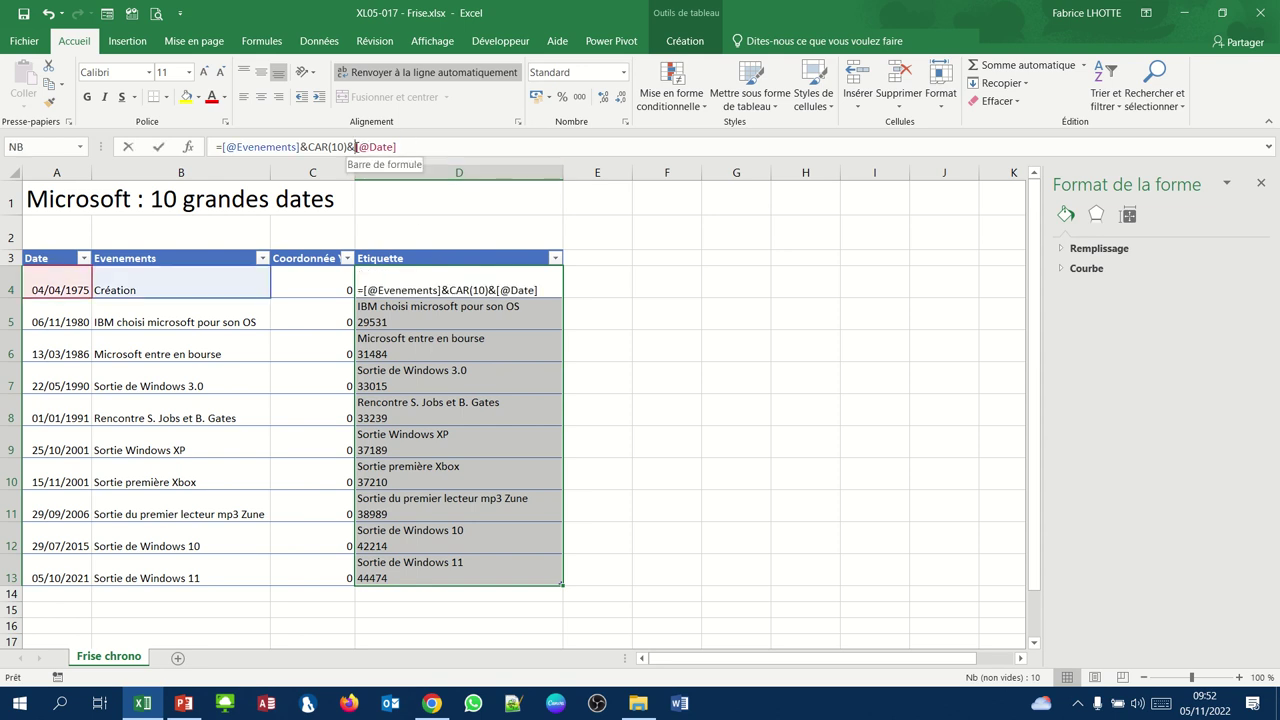
pyautogui.write('texte')
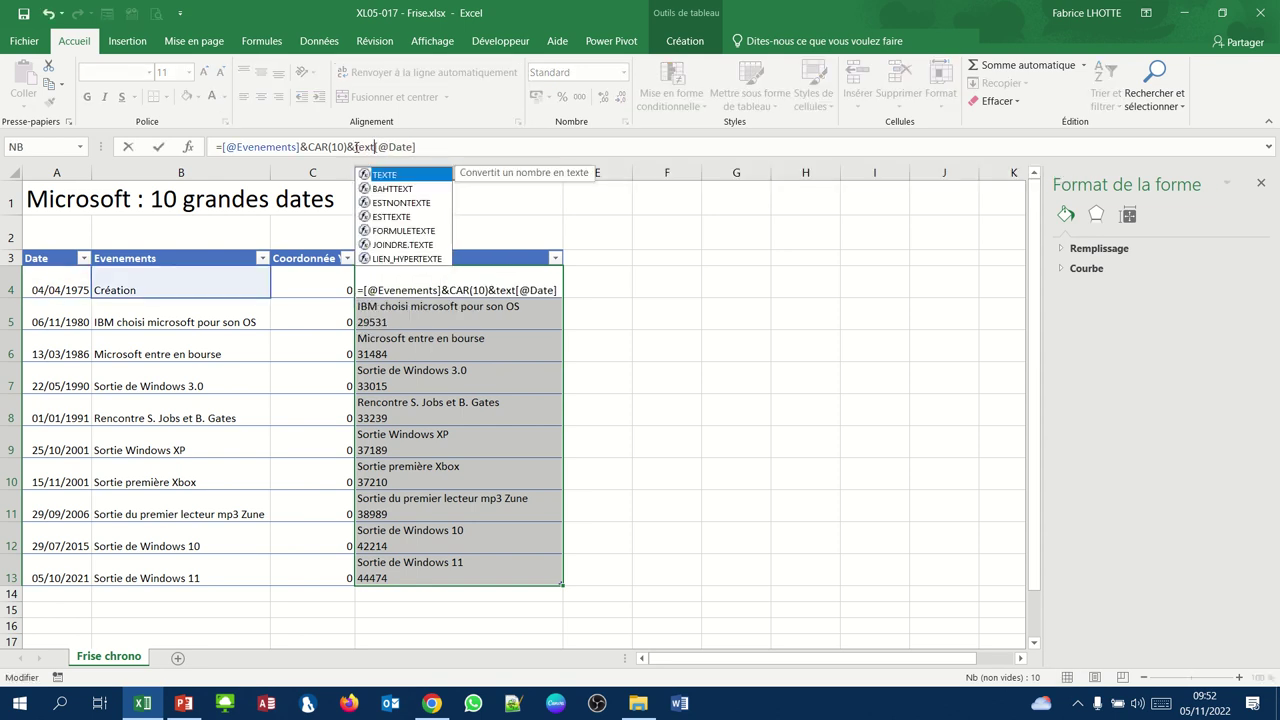
pyautogui.write('([@Date]')
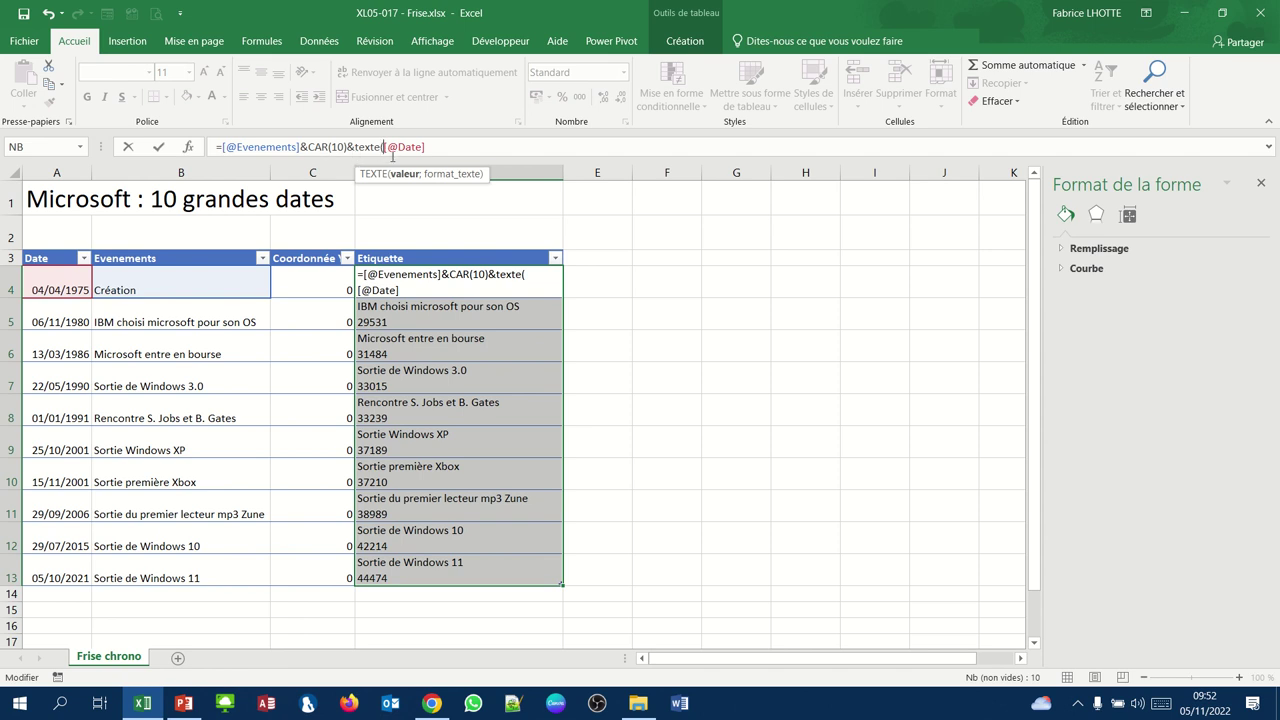
pyautogui.write(';')
pyautogui.write('"')
pyautogui.write('j')
pyautogui.write('j')
pyautogui.write('mmm aa')
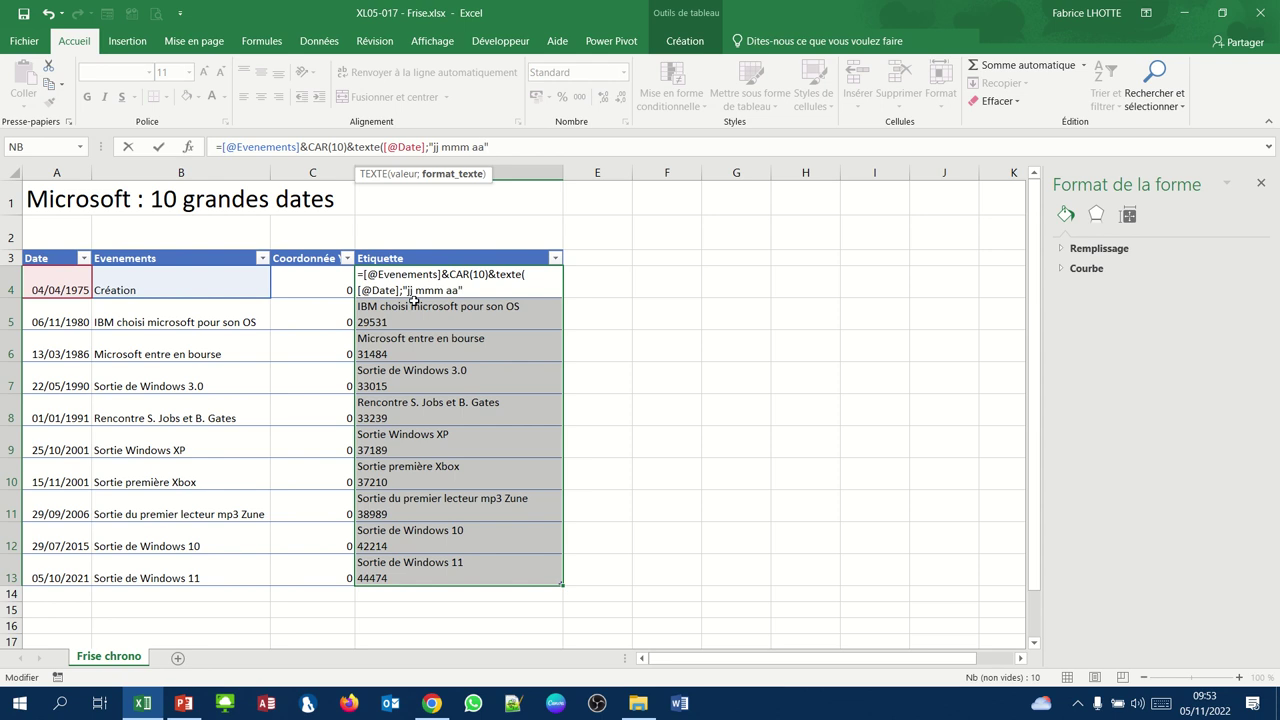
pyautogui.write(')')
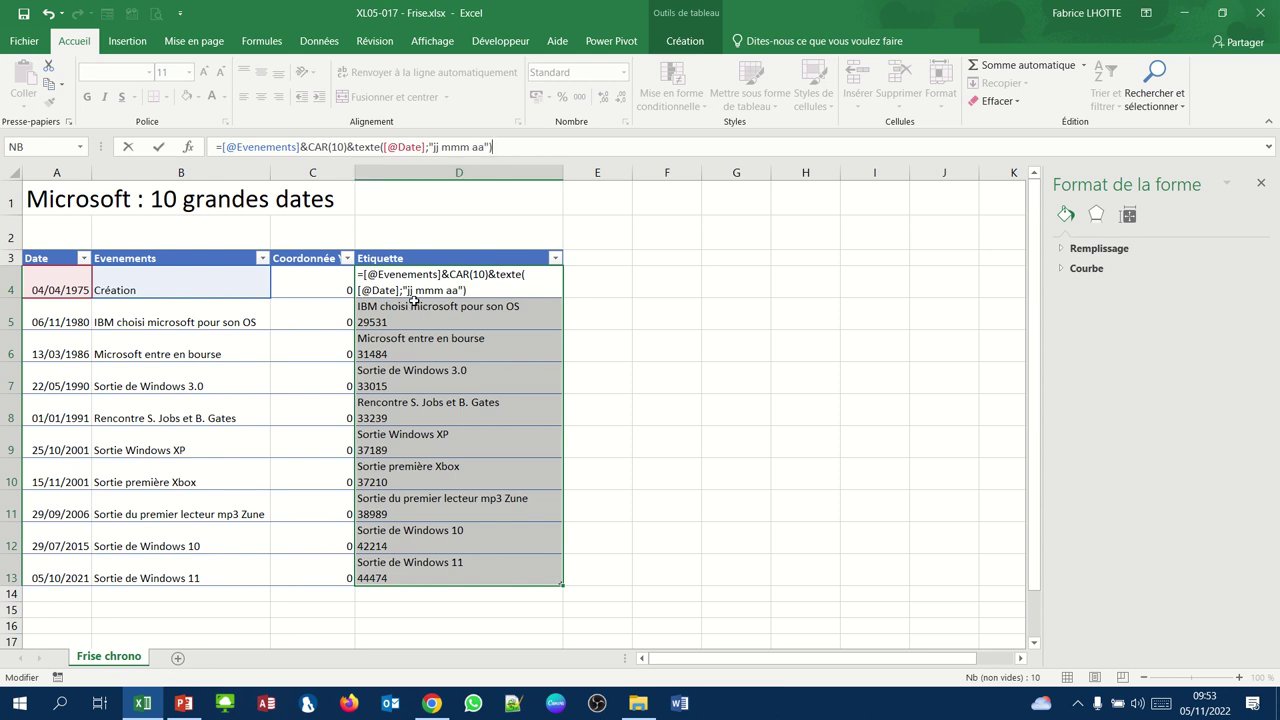
pyautogui.press('Return')
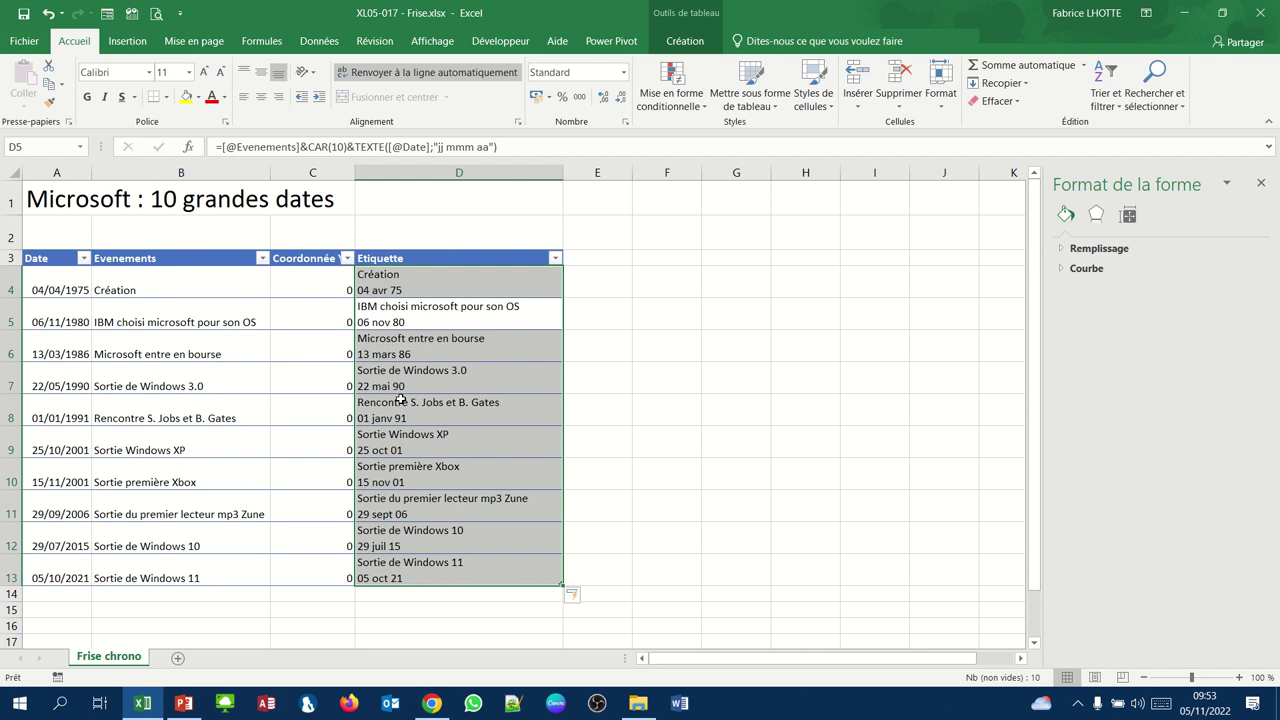
pyautogui.moveTo(460, 5)
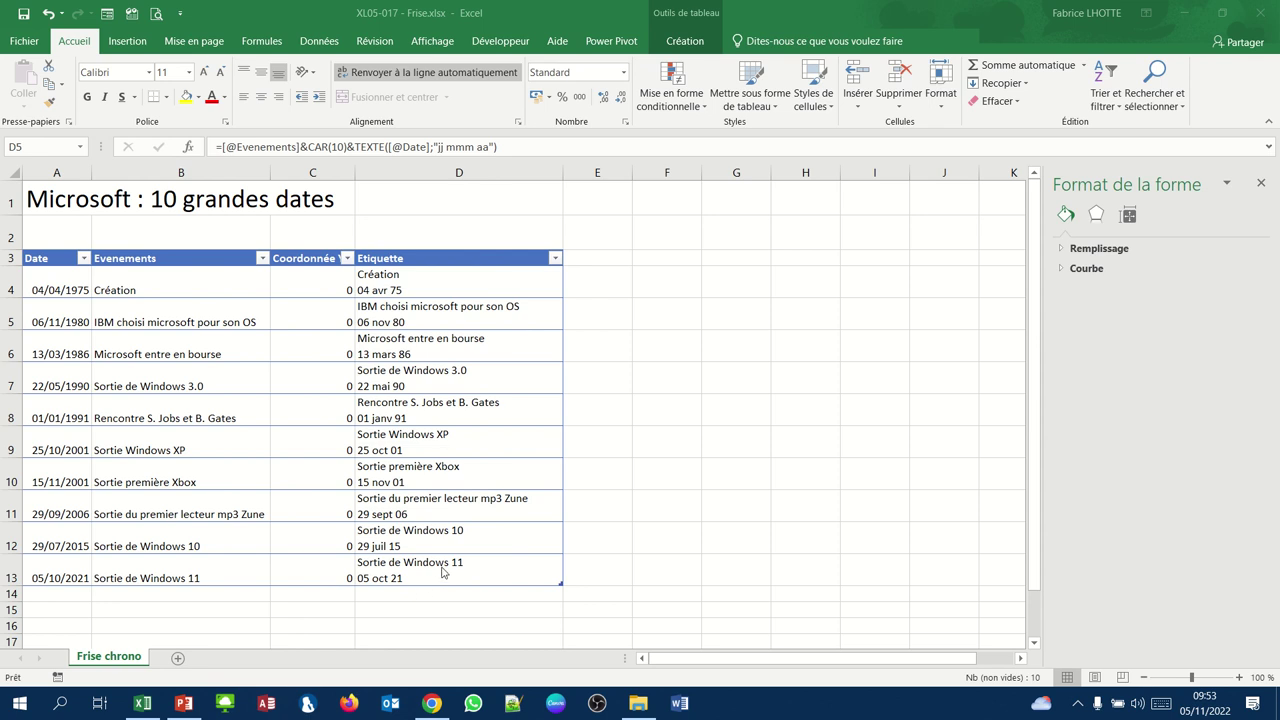
# Insert a plain scatter chart from the table range A3:D13.
pyautogui.click(290, 476)
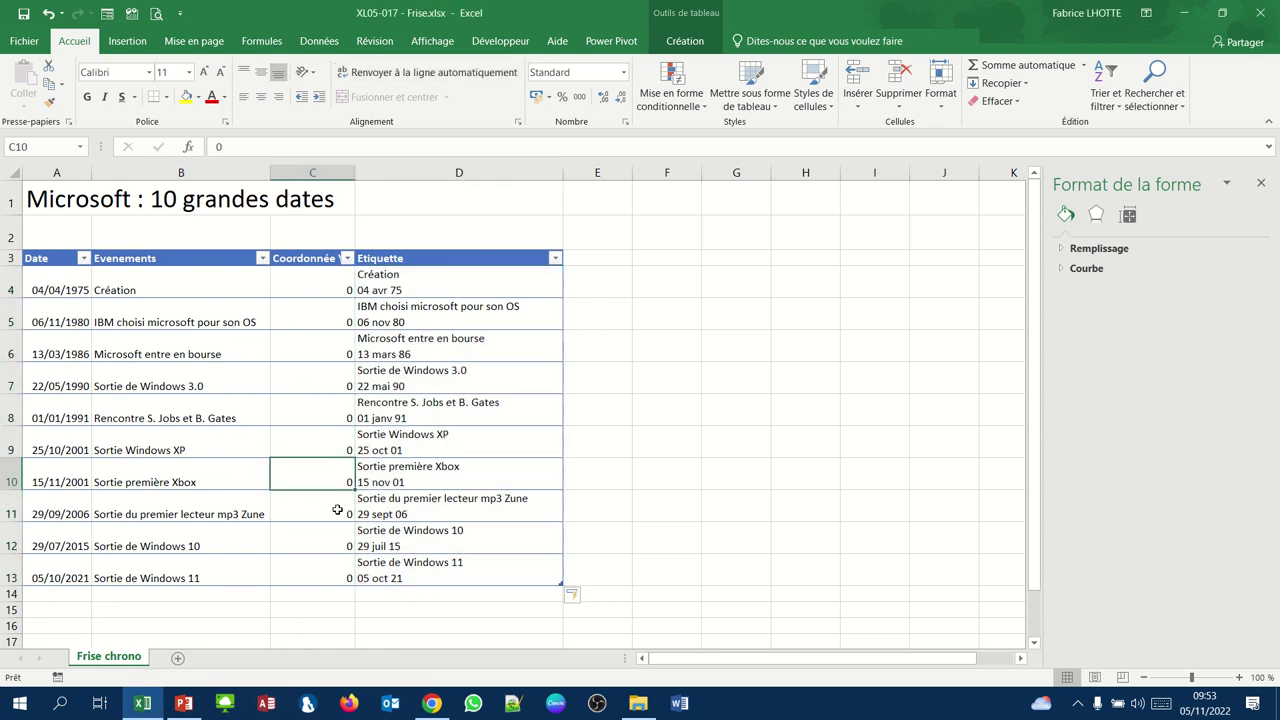
pyautogui.moveTo(408, 566); pyautogui.dragTo(42, 259)
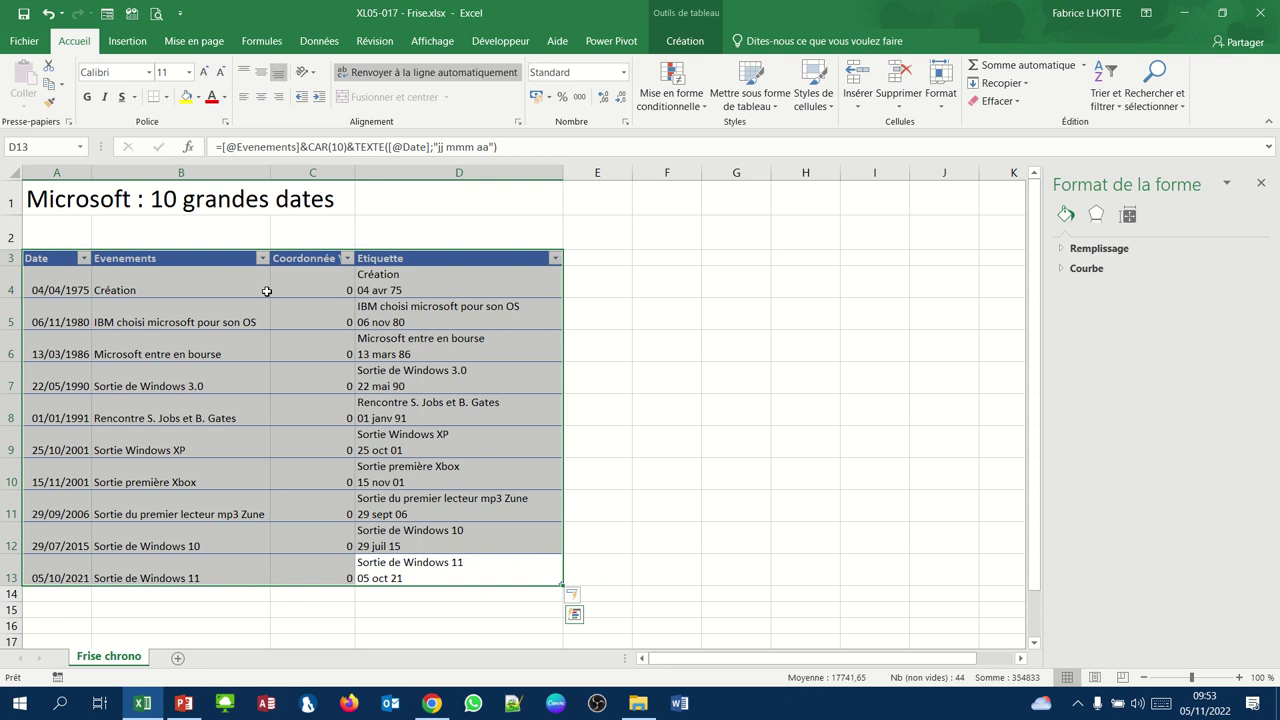
pyautogui.click(118, 42)
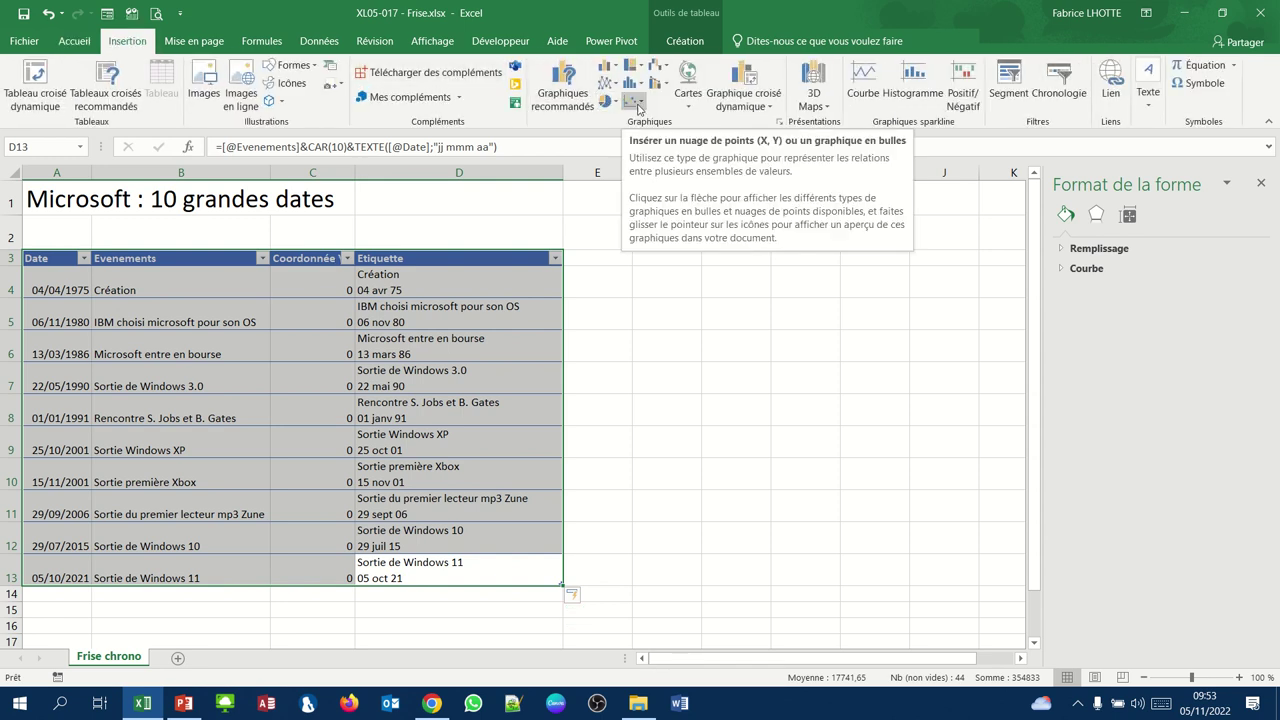
pyautogui.click(644, 104)
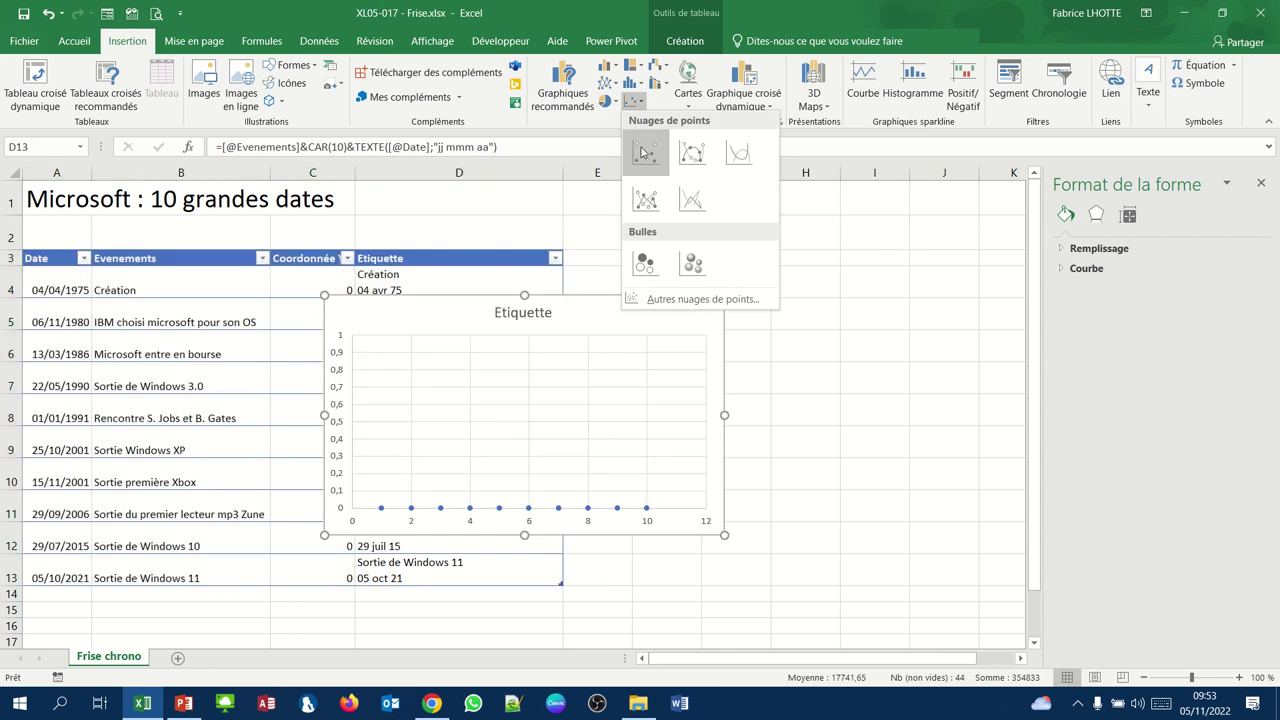
pyautogui.click(644, 152)
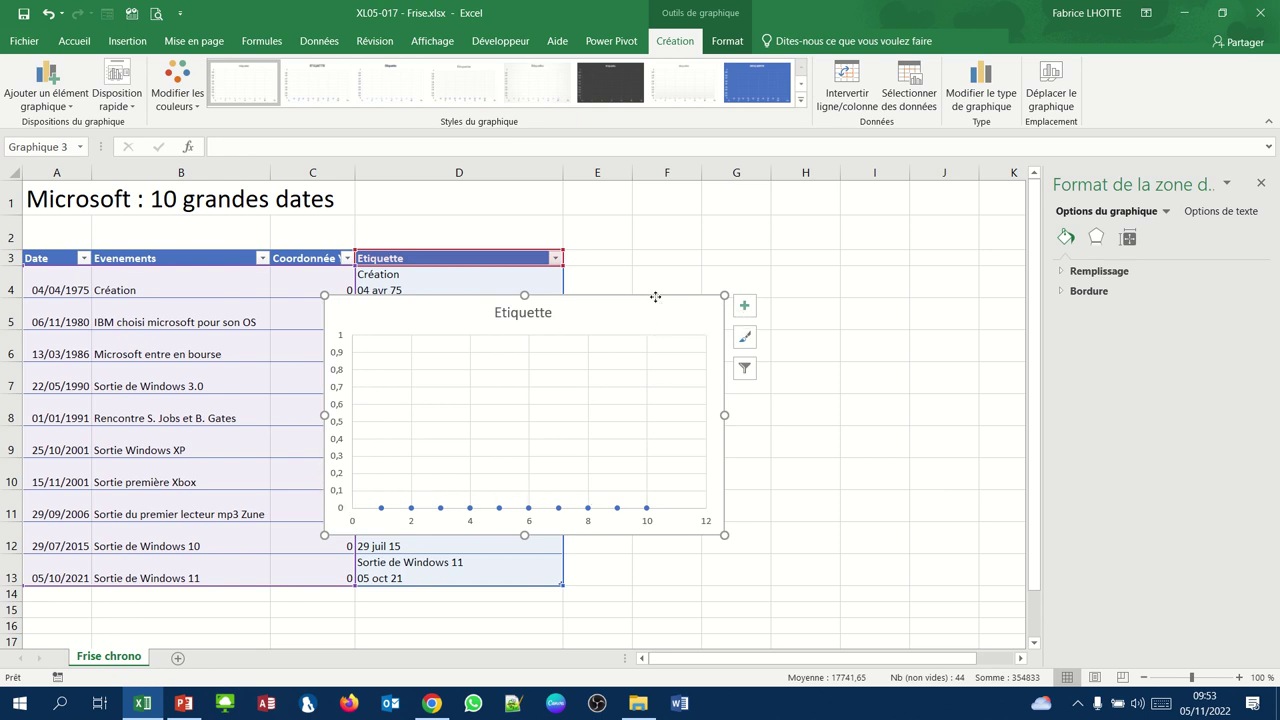
# Move the chart beside the table and enlarge it to span columns E to M.
pyautogui.moveTo(655, 302); pyautogui.dragTo(902, 249)
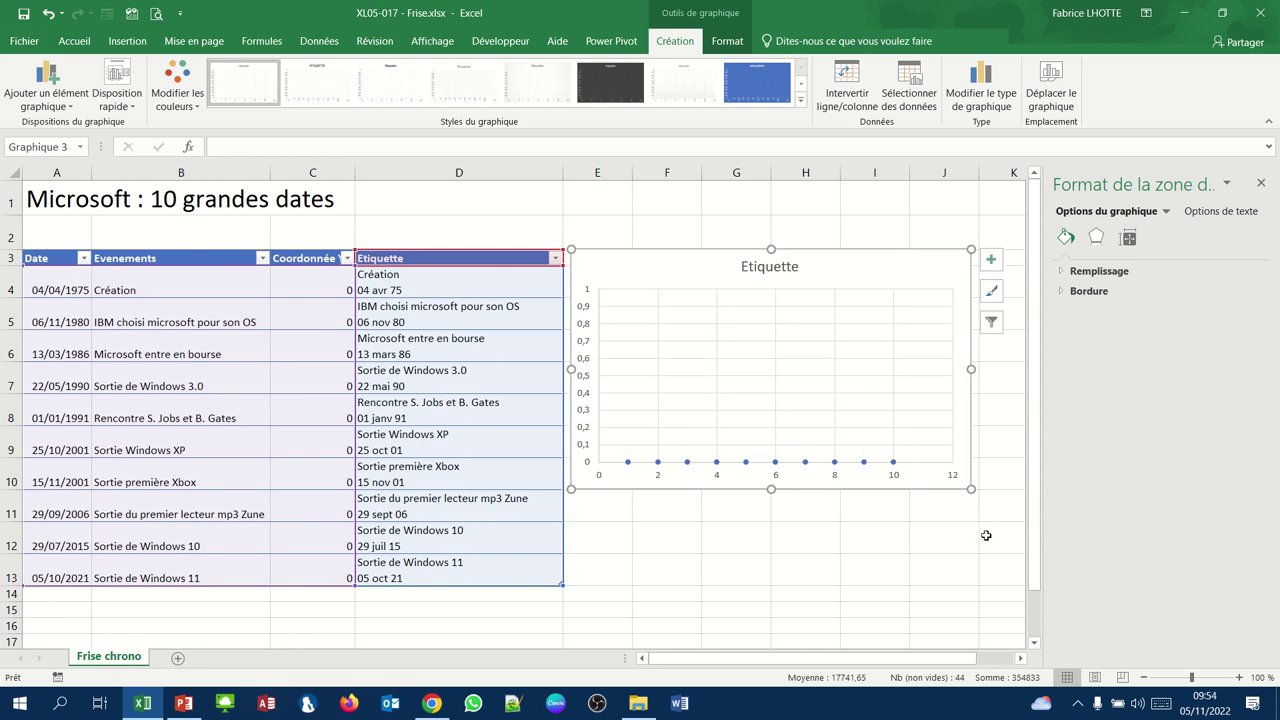
pyautogui.click(1261, 183)
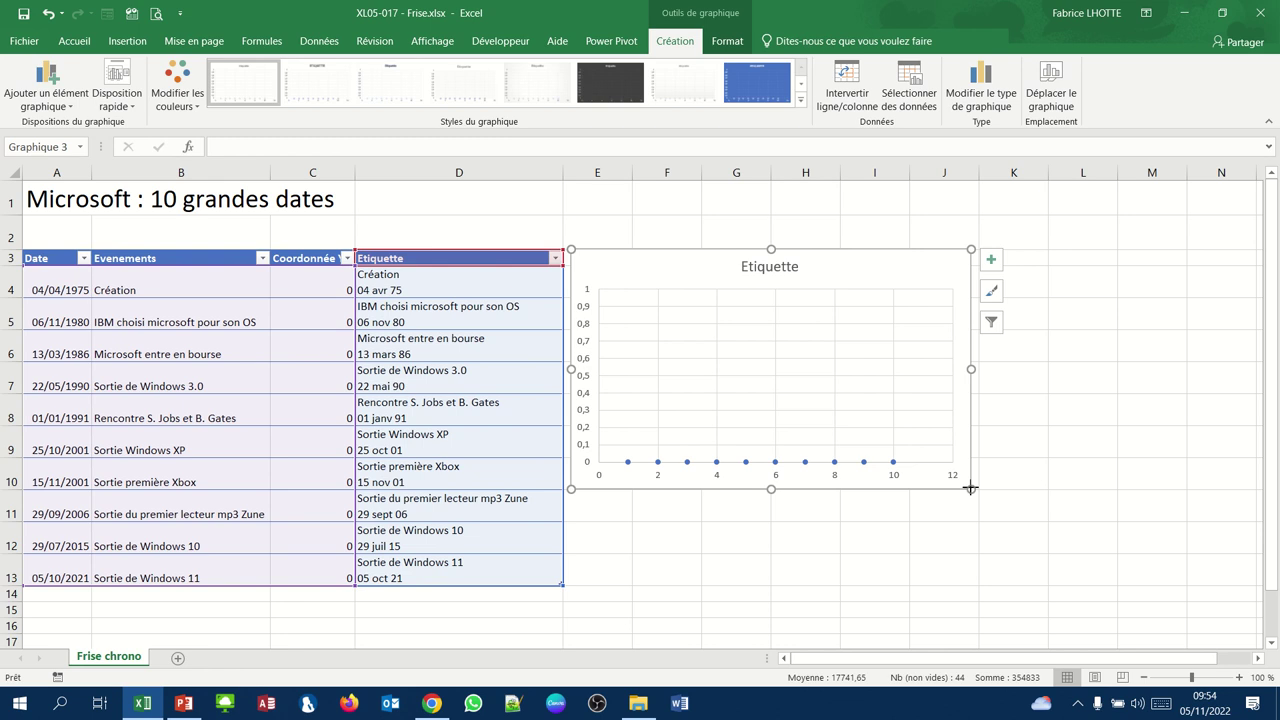
pyautogui.moveTo(970, 488); pyautogui.dragTo(1145, 579)
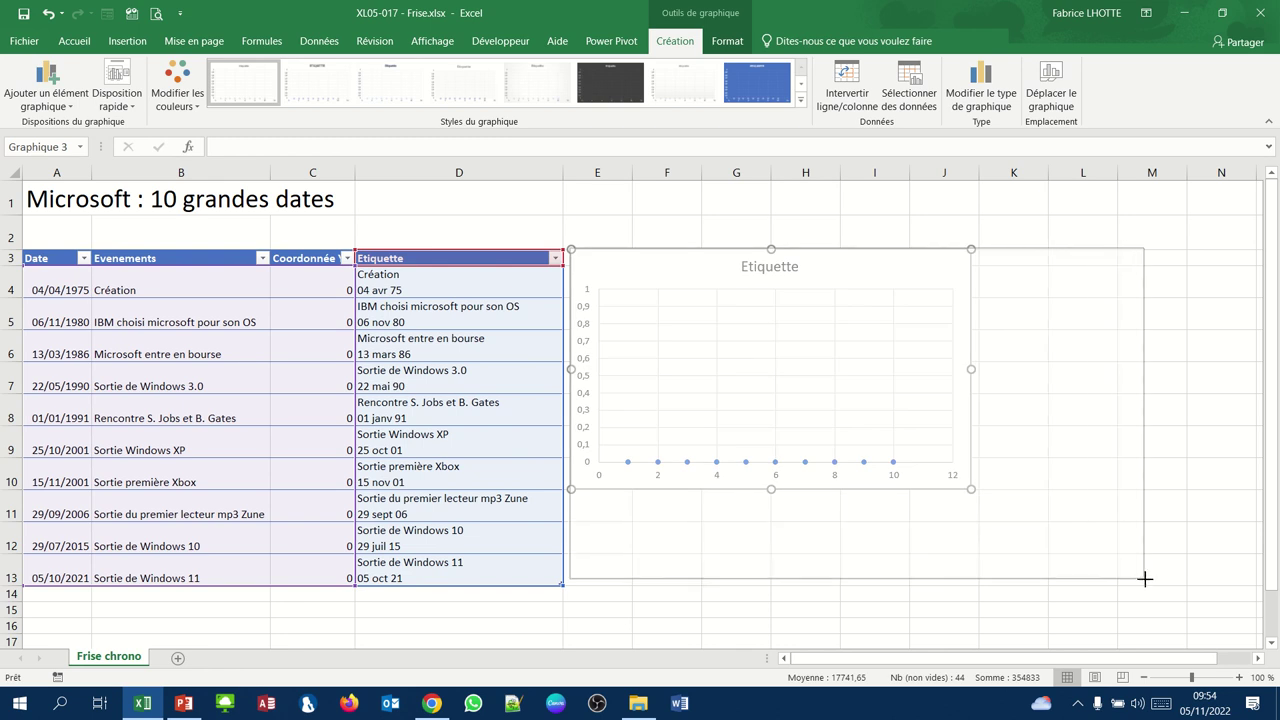
pyautogui.moveTo(1145, 579); pyautogui.dragTo(1154, 587)
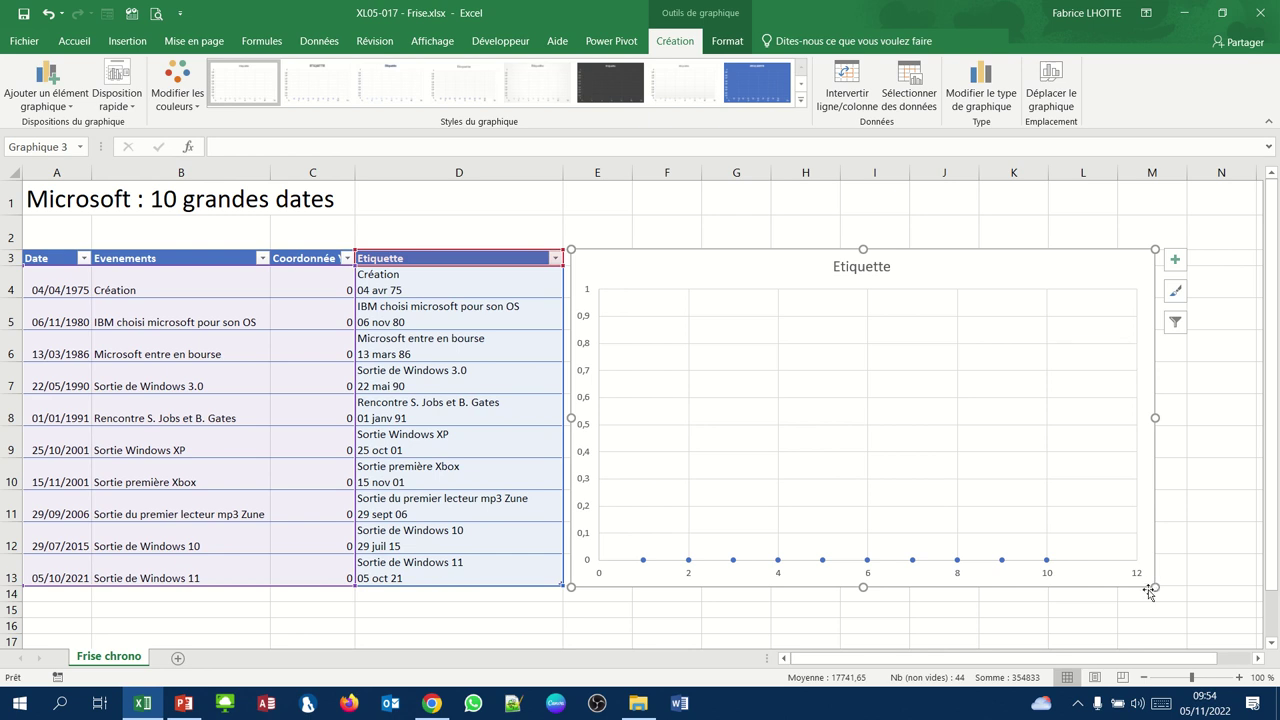
# Set the chart series name to cell A1 and clear its X values reference.
pyautogui.click(904, 83)
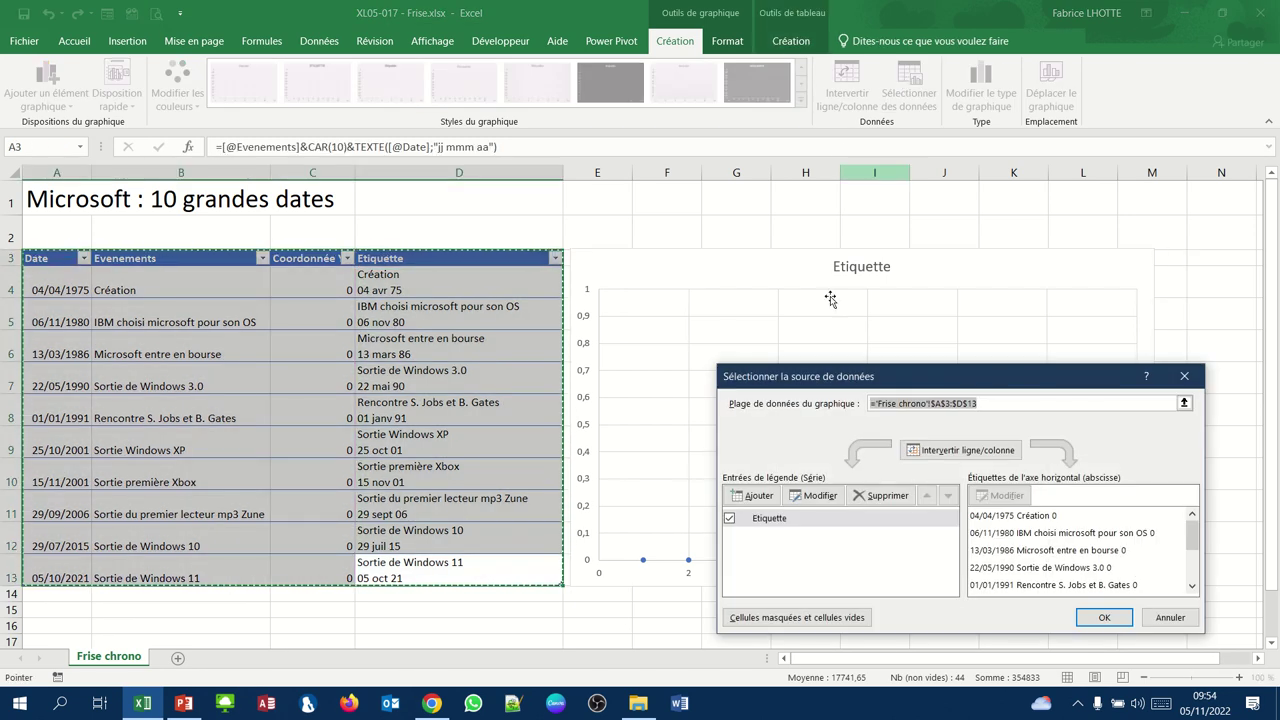
pyautogui.click(811, 496)
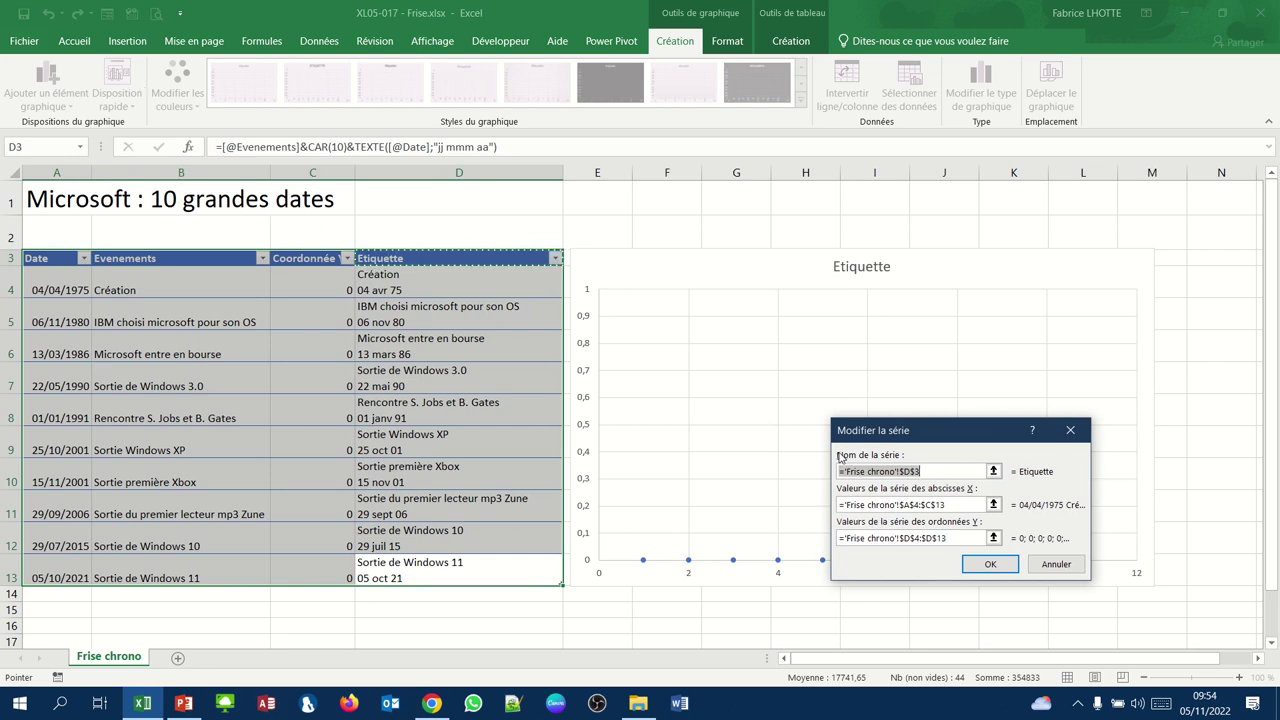
pyautogui.press('Delete')
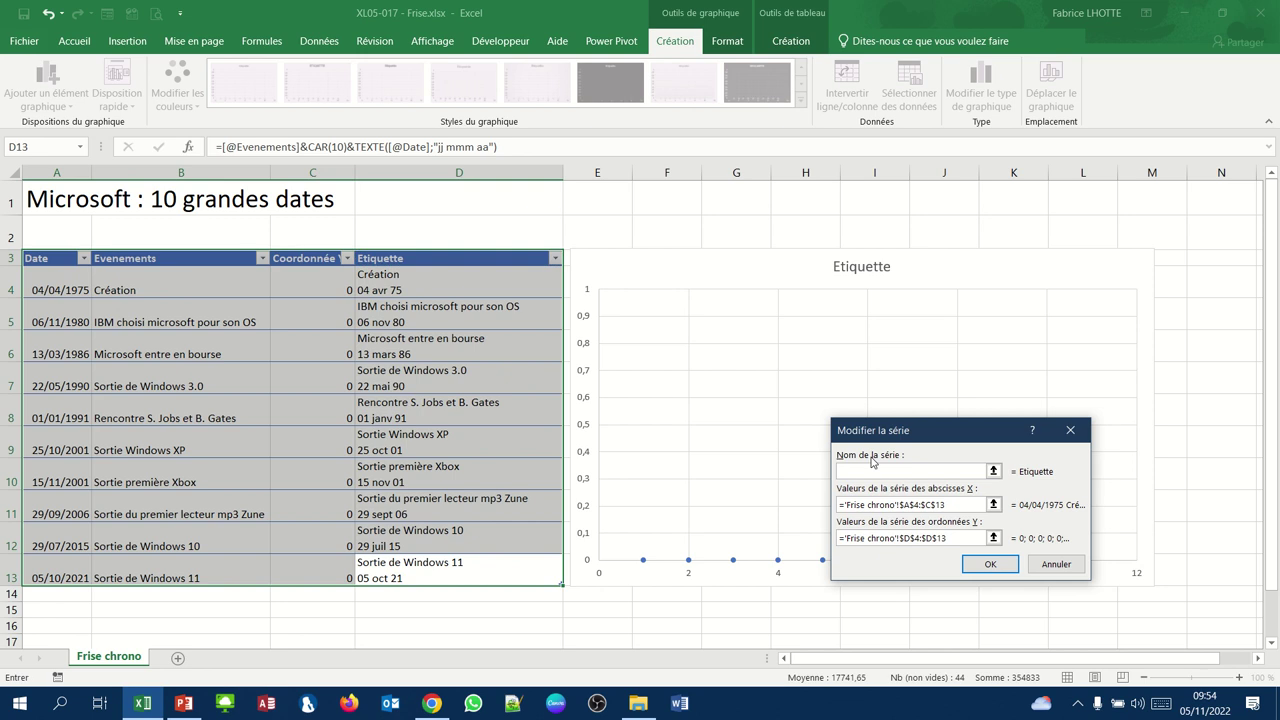
pyautogui.click(59, 196)
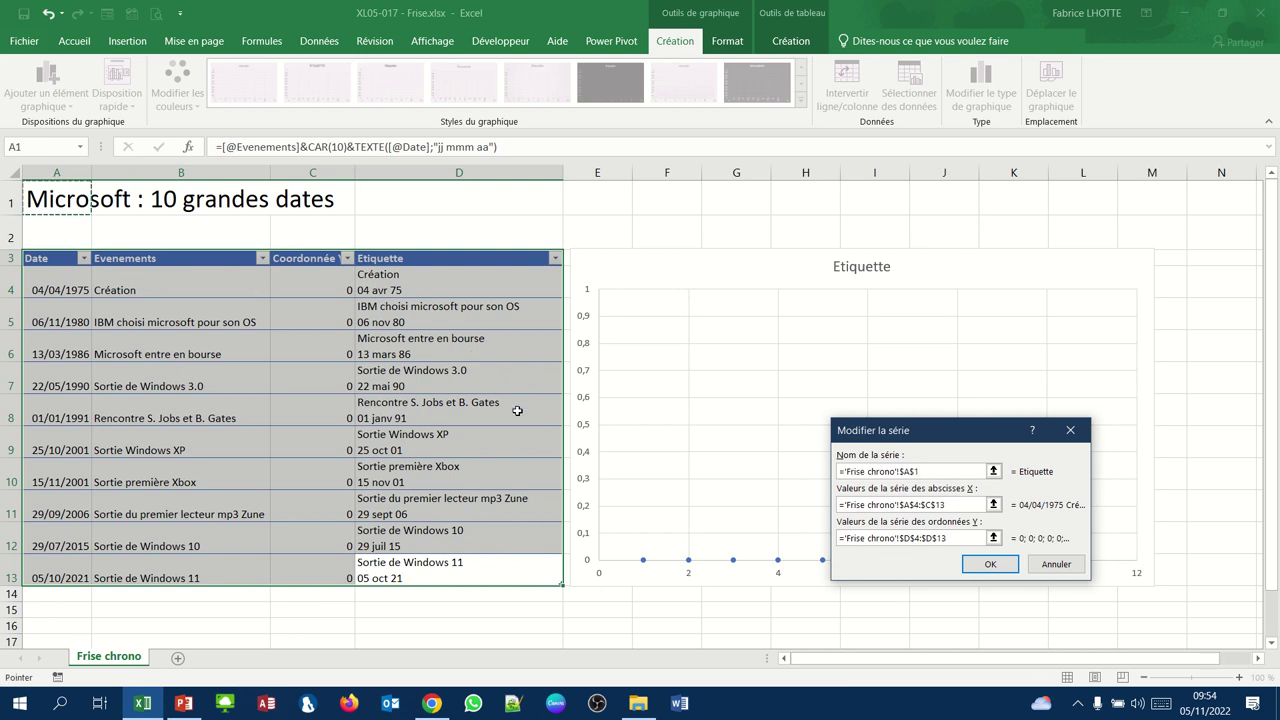
pyautogui.click(872, 505)
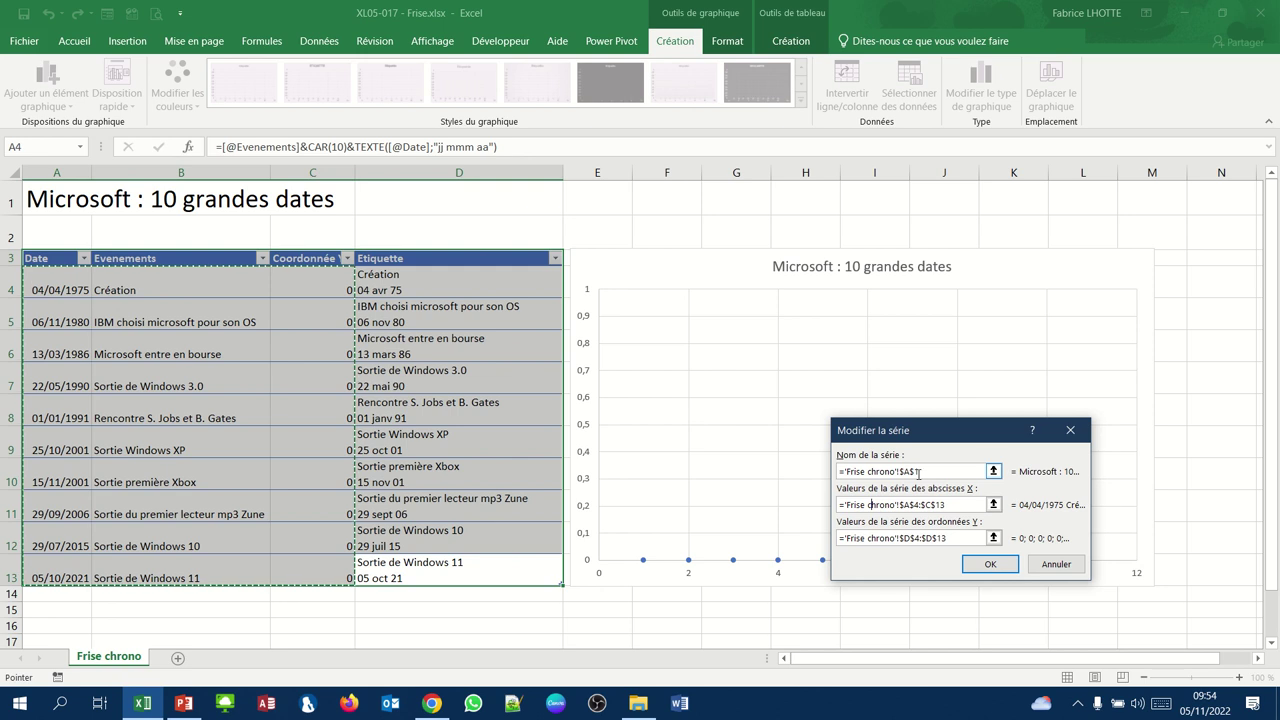
pyautogui.click(953, 503)
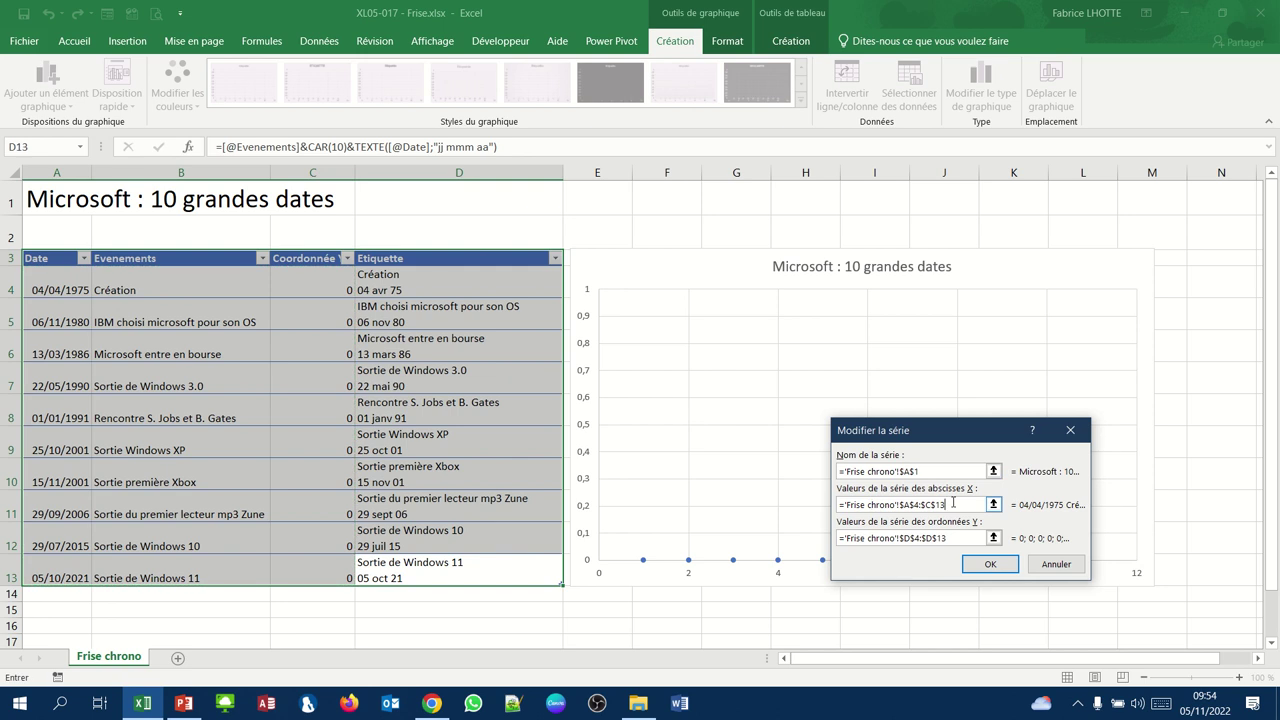
pyautogui.press('BackSpace')
pyautogui.press('BackSpace')
pyautogui.press('BackSpace')
pyautogui.press('BackSpace')
pyautogui.press('BackSpace')
pyautogui.press('BackSpace')
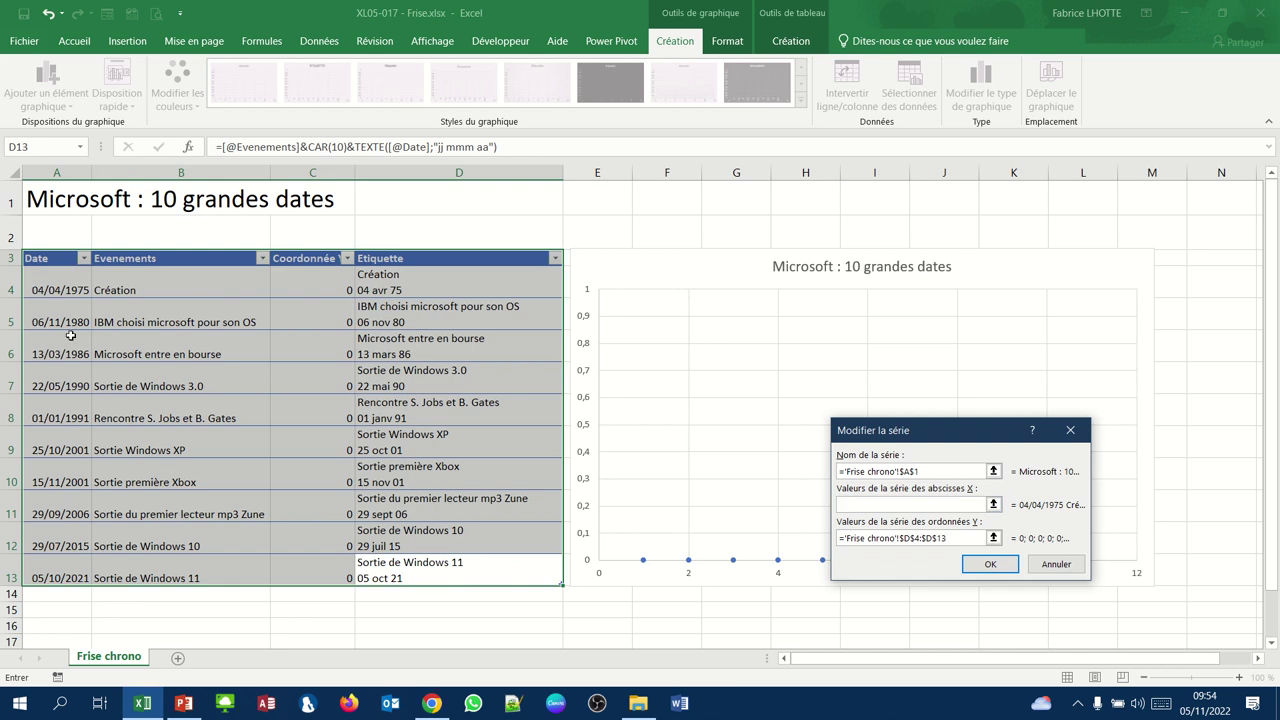
# Set the series X values to A4:A13 and Y values to C4:C13.
pyautogui.click(60, 283)
pyautogui.moveTo(60, 283); pyautogui.dragTo(53, 569)
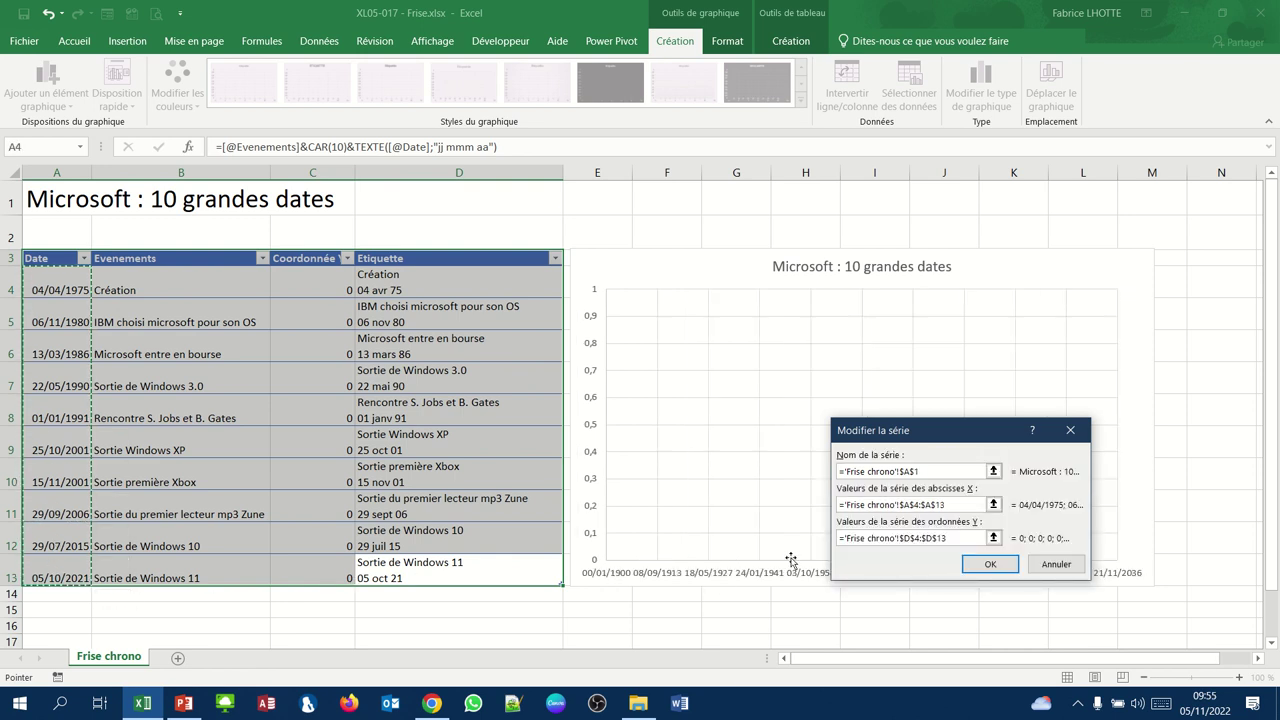
pyautogui.moveTo(965, 537); pyautogui.dragTo(828, 540)
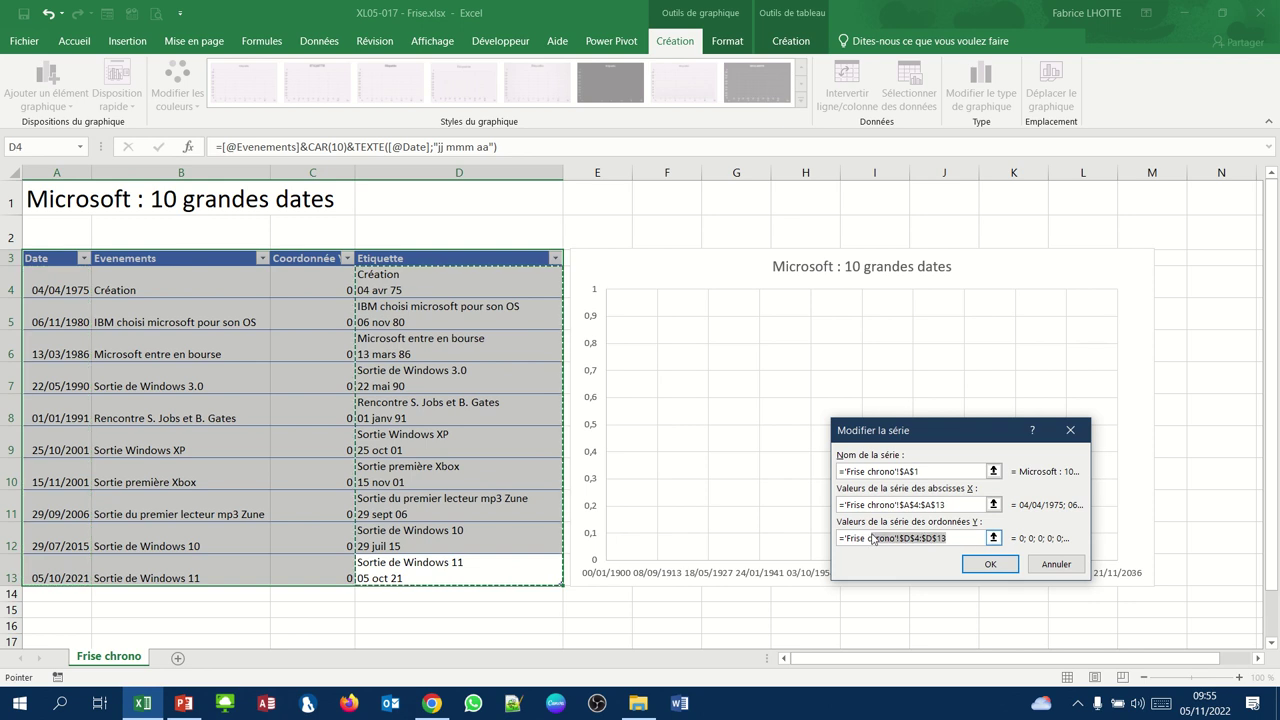
pyautogui.press('Delete')
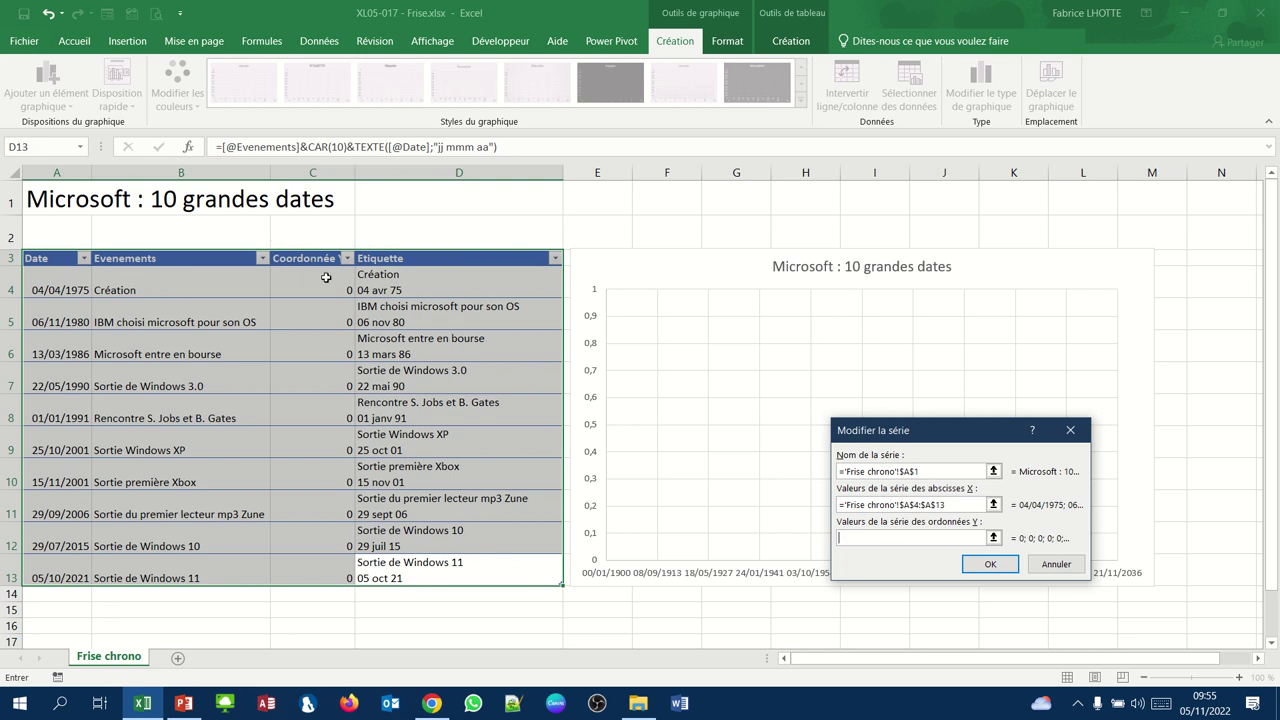
pyautogui.moveTo(326, 280); pyautogui.dragTo(329, 398)
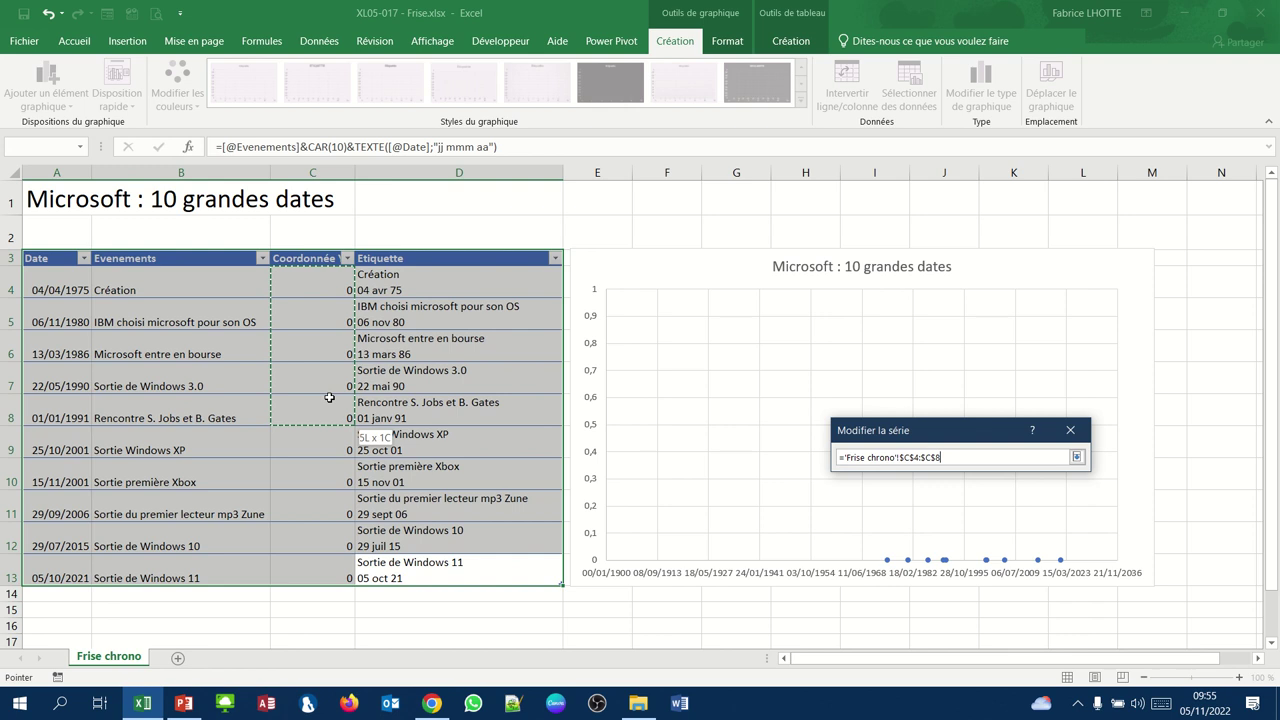
pyautogui.moveTo(329, 398); pyautogui.dragTo(331, 566)
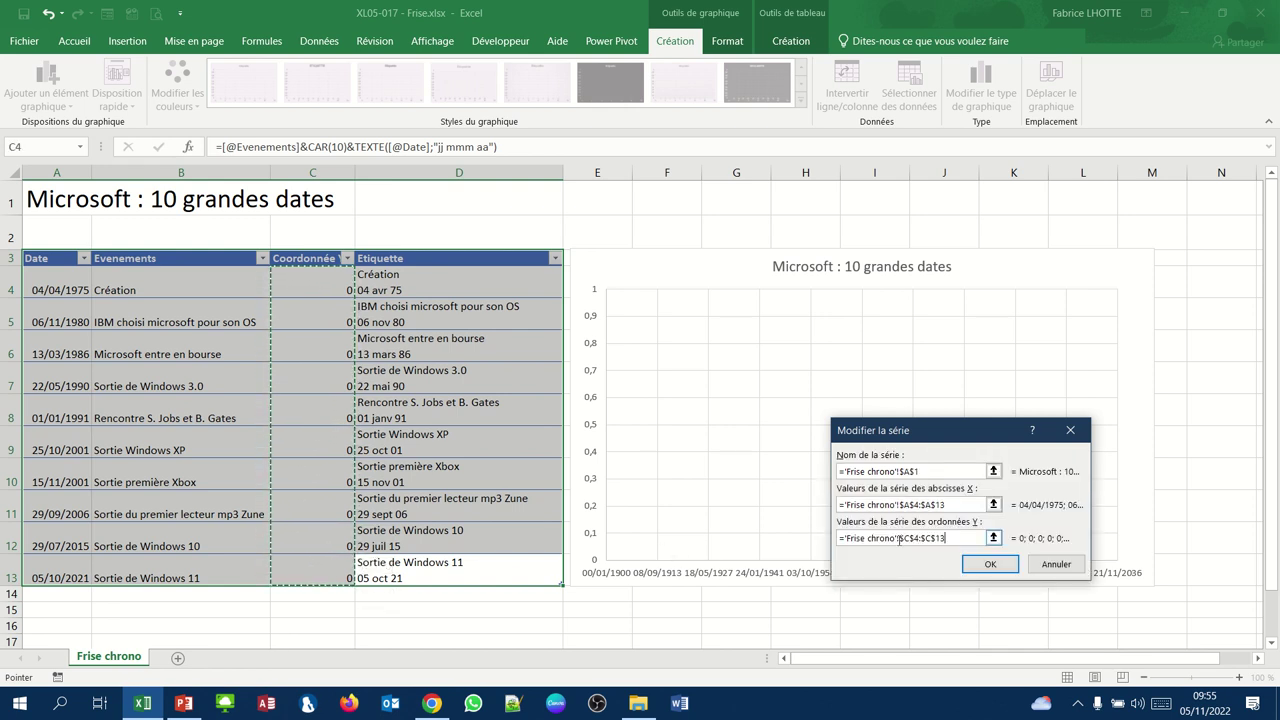
pyautogui.click(975, 563)
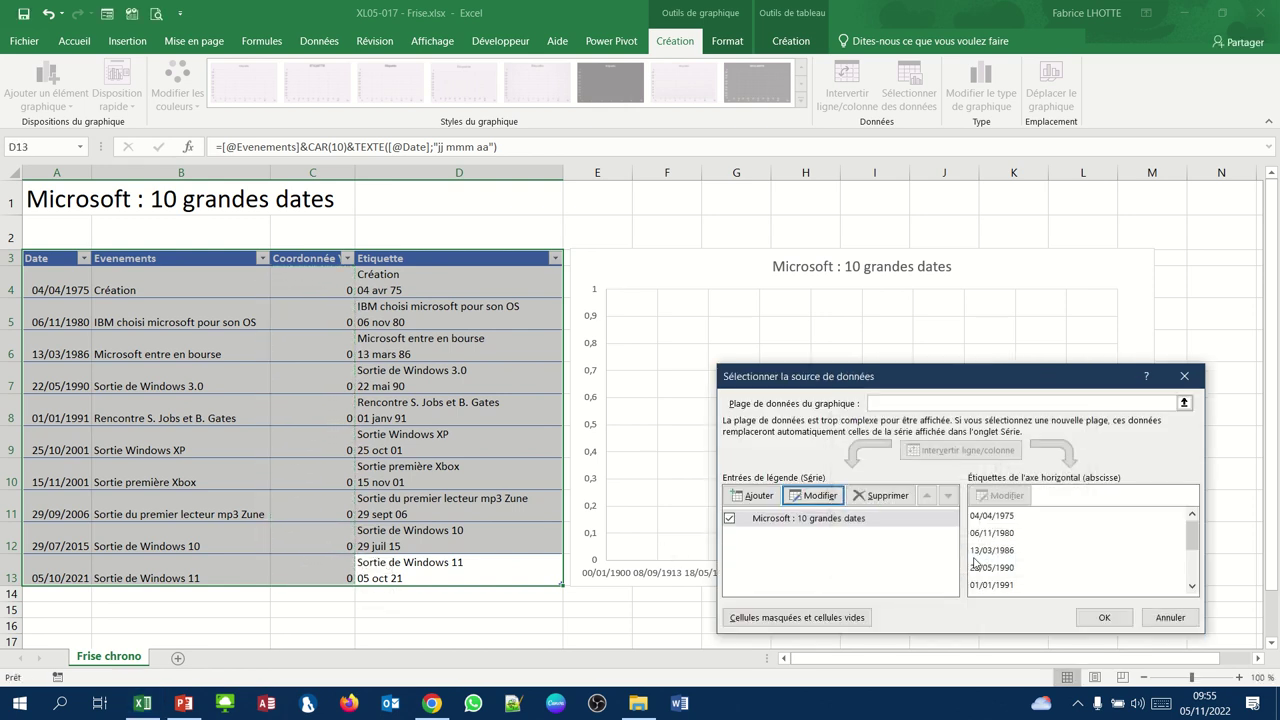
pyautogui.click(1091, 617)
pyautogui.click(1091, 617)
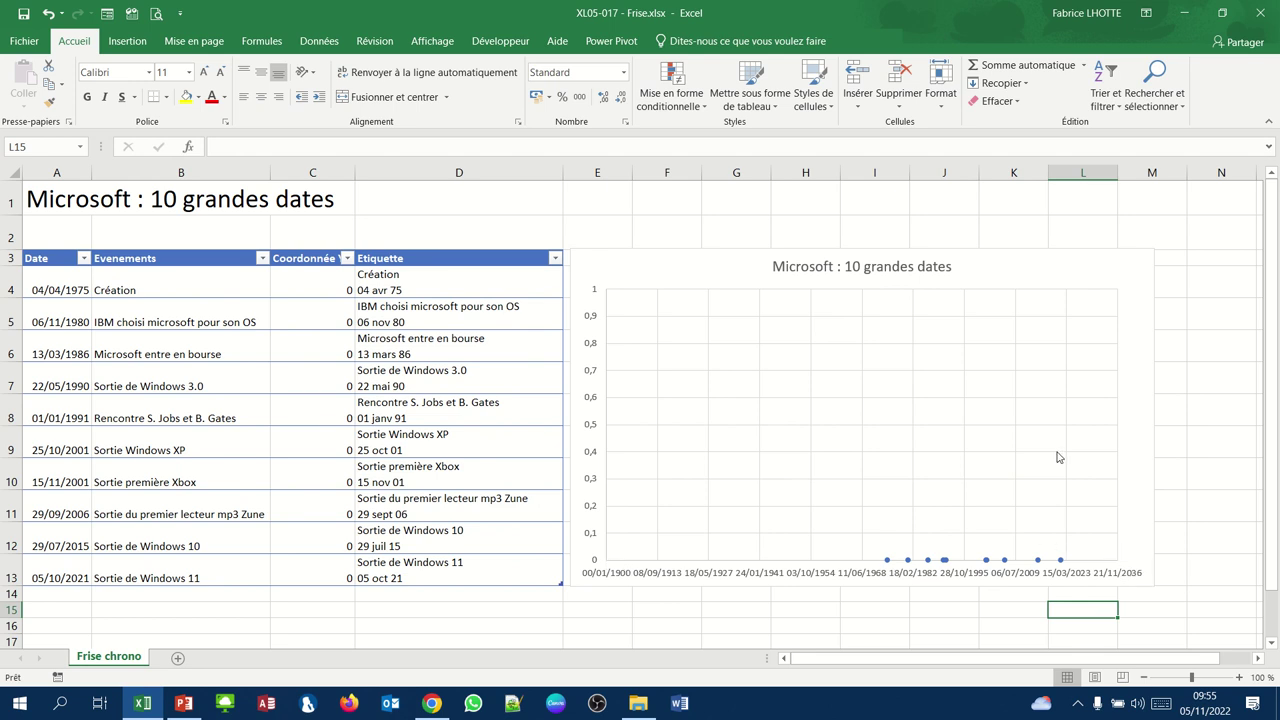
# Set the horizontal axis bounds to 26000–46000, then remove the date axis.
pyautogui.click(735, 578)
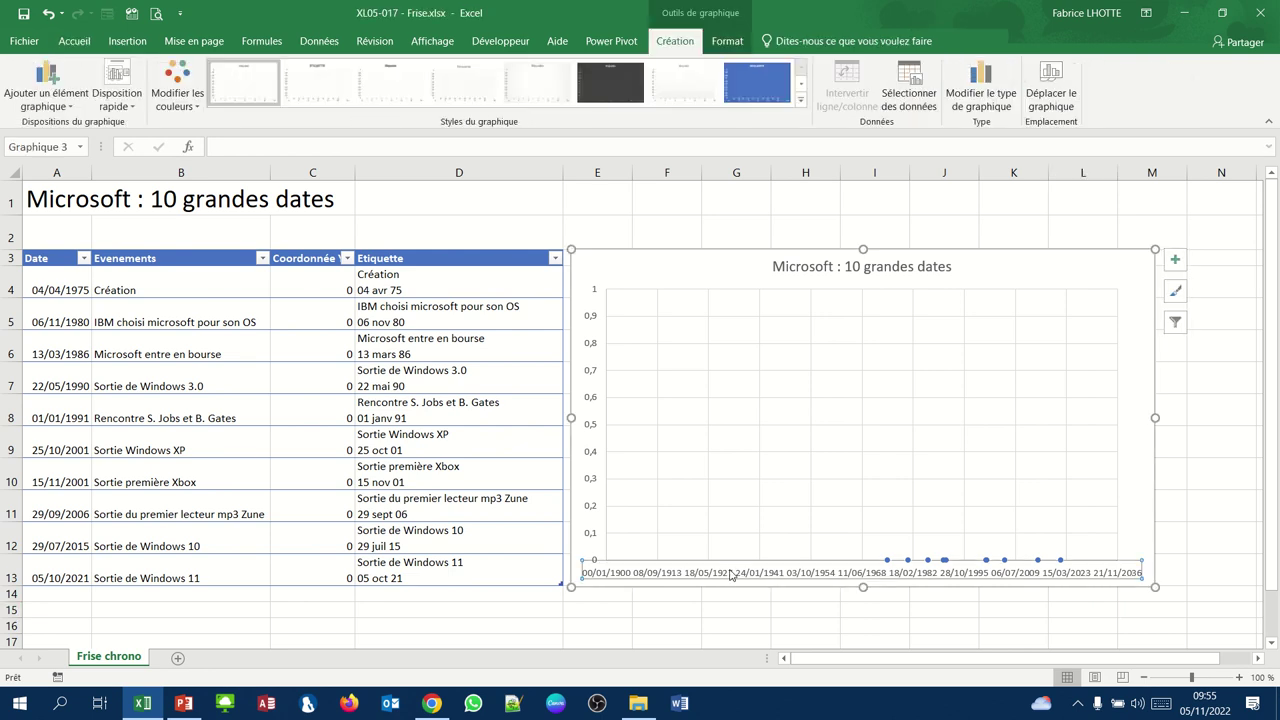
pyautogui.rightClick(731, 575)
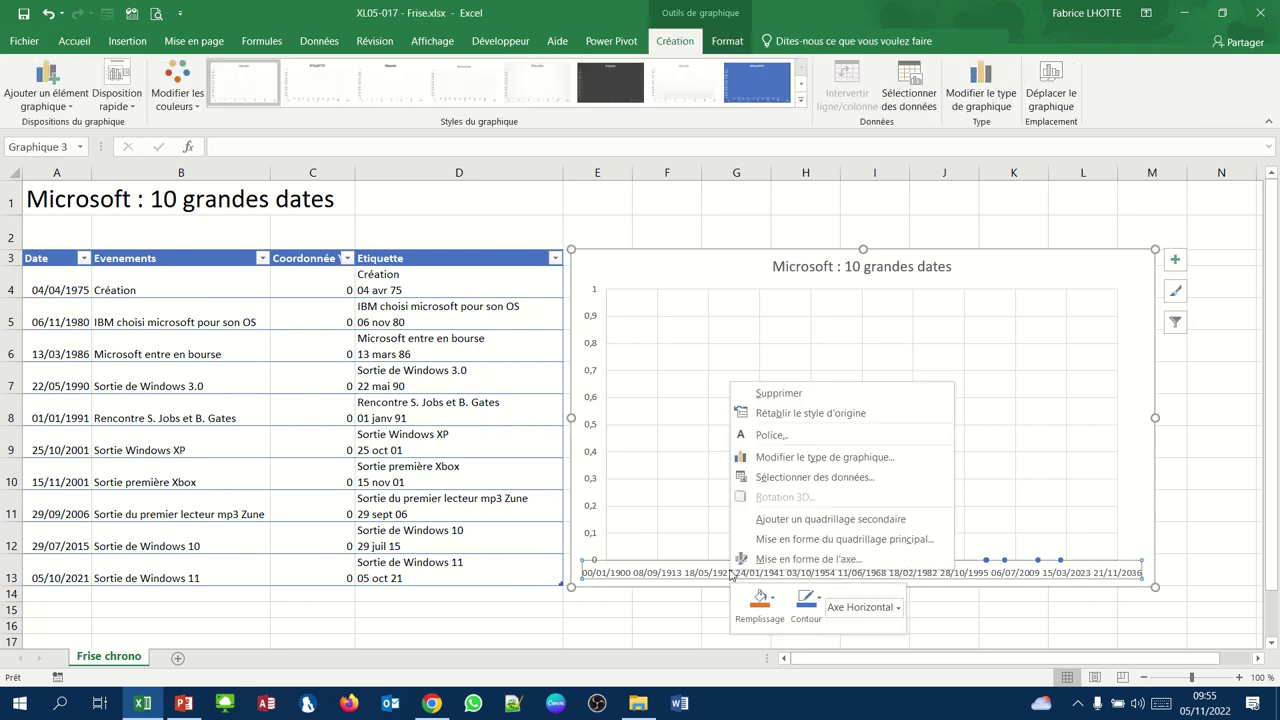
pyautogui.click(776, 560)
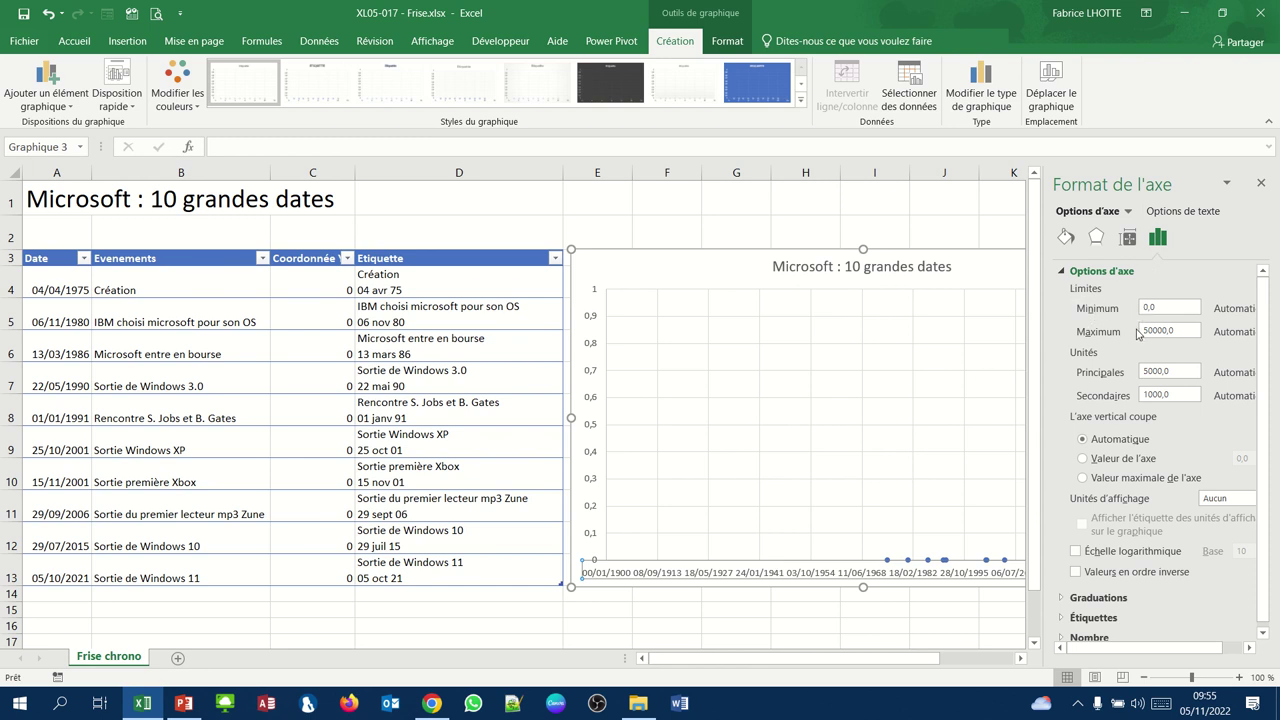
pyautogui.click(1165, 306)
pyautogui.moveTo(1165, 306); pyautogui.dragTo(1116, 302)
pyautogui.write('26000')
pyautogui.moveTo(1148, 331); pyautogui.dragTo(1140, 331)
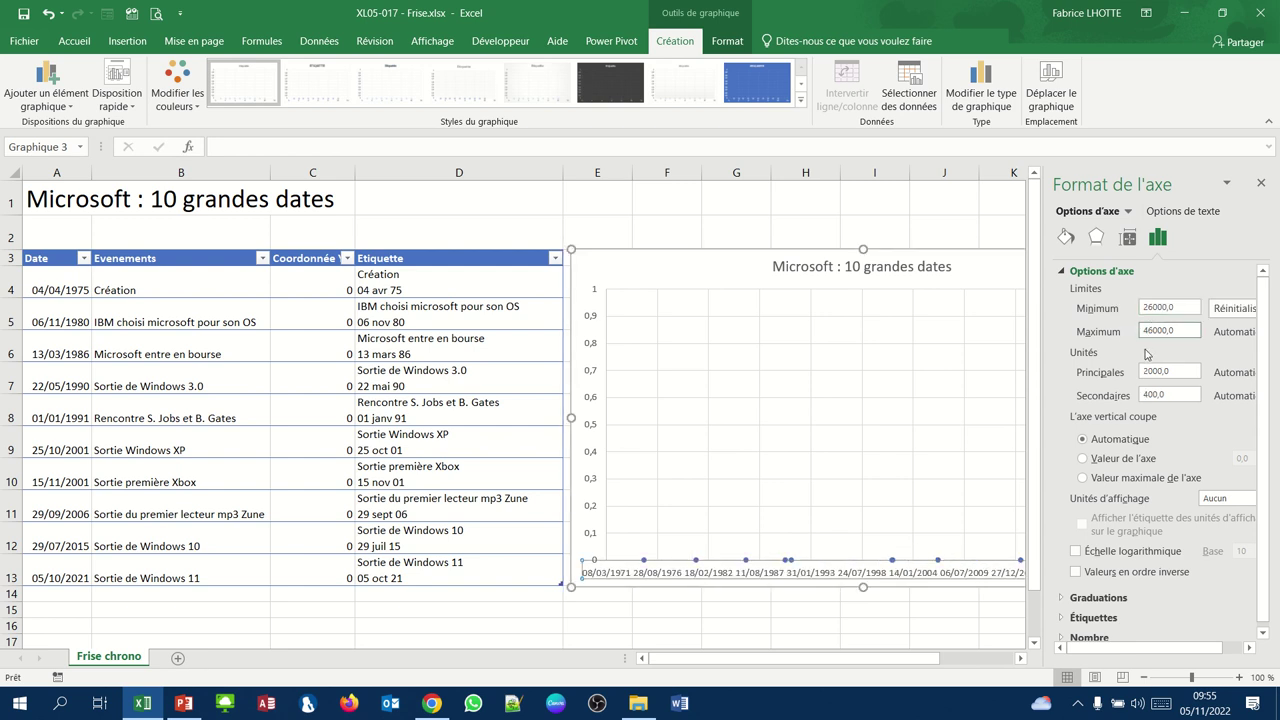
pyautogui.write('4')
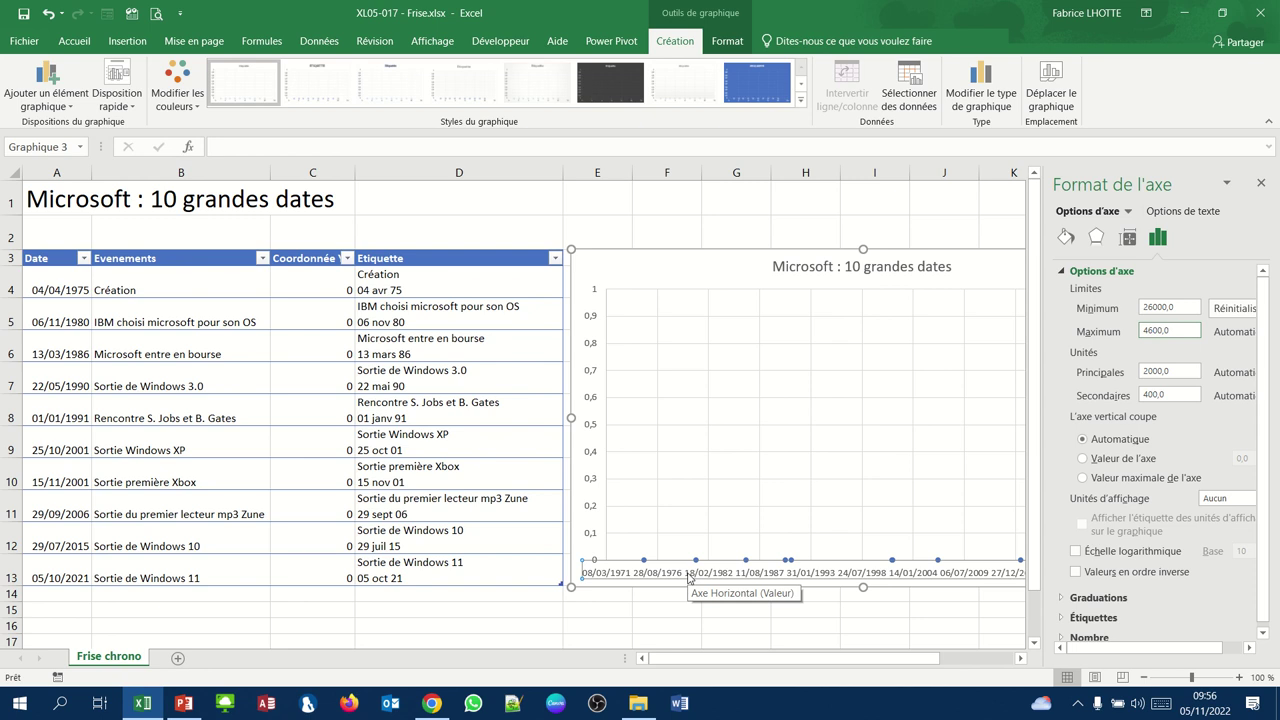
pyautogui.press('Return')
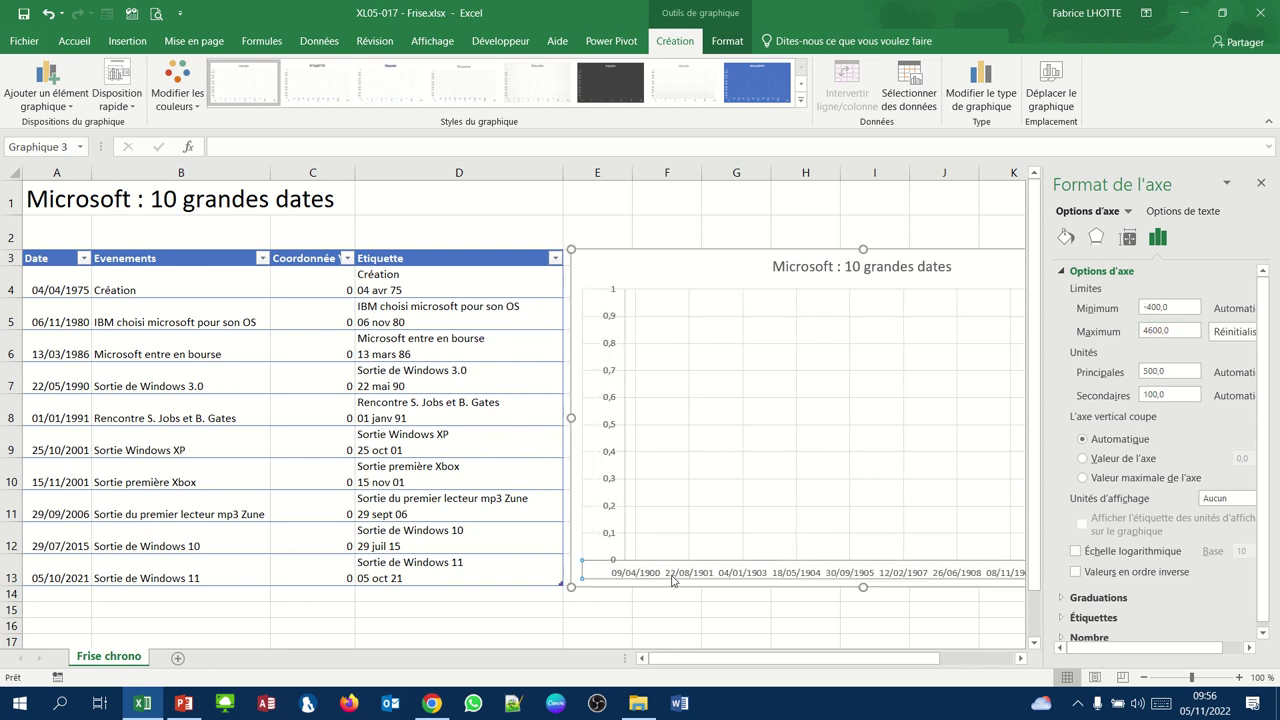
pyautogui.hotkey('ctrl', 'z')
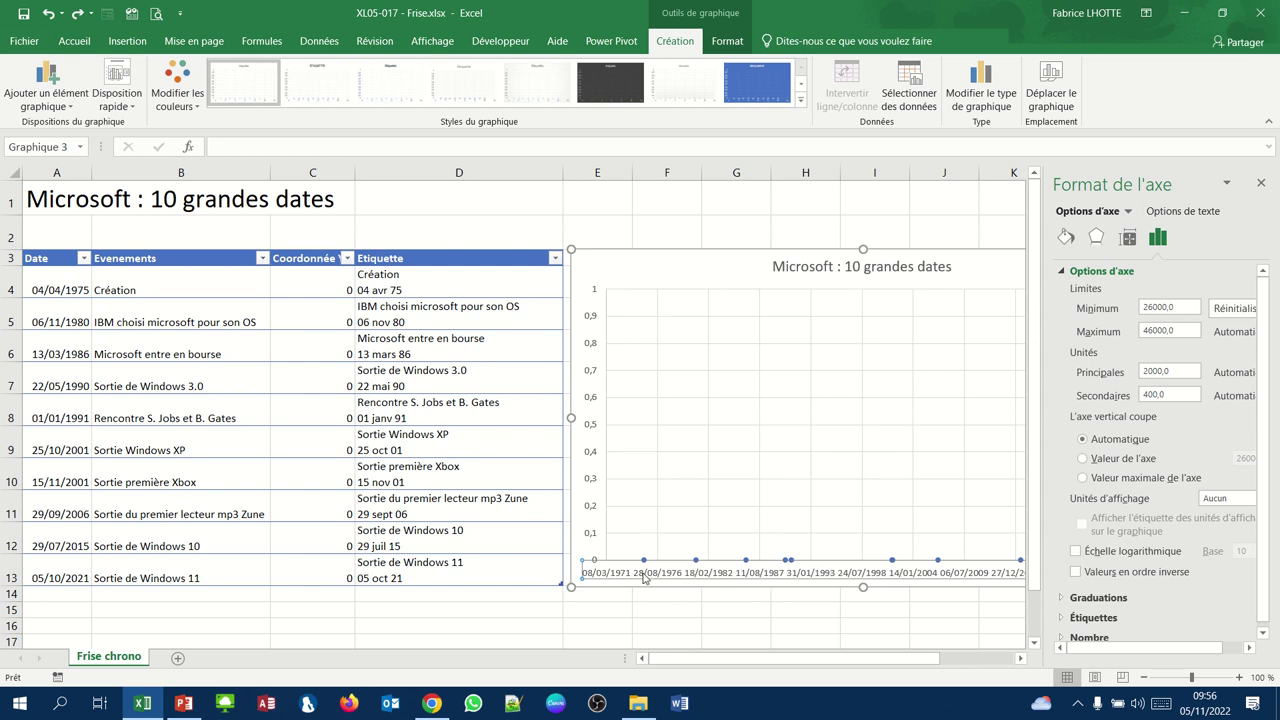
pyautogui.press('Escape')
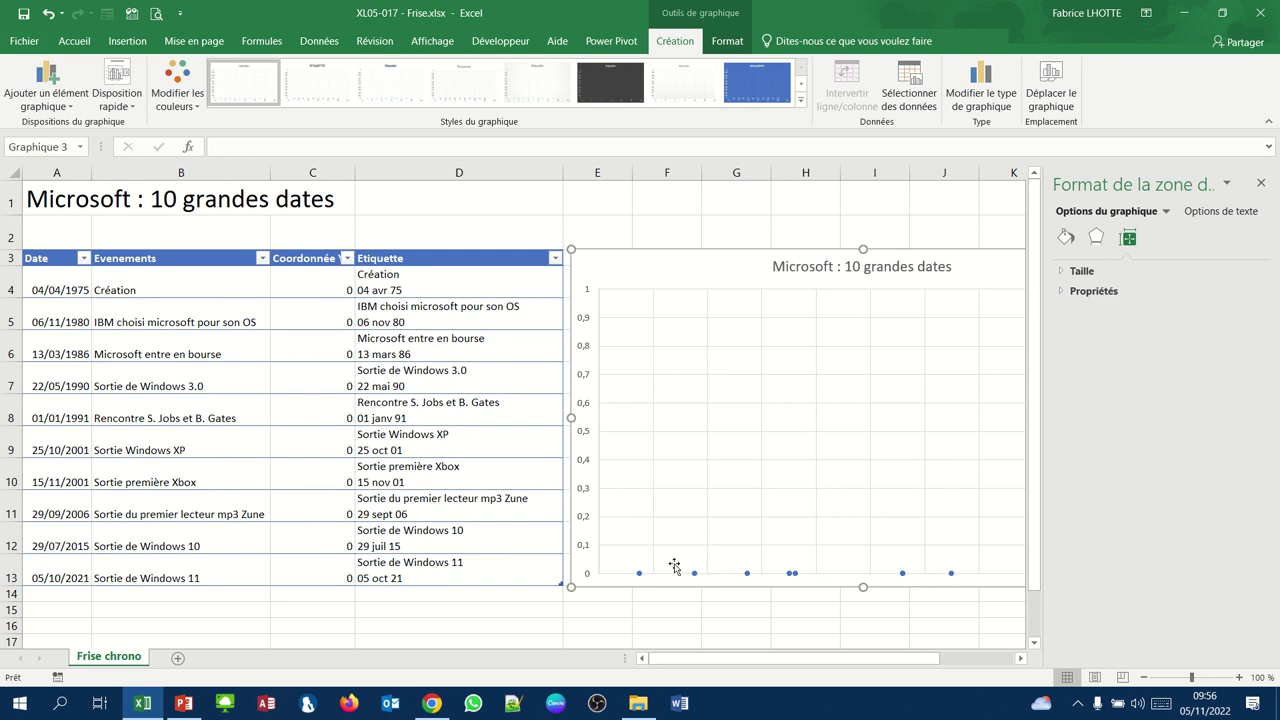
# Add centred data labels to every timeline point and select them all.
pyautogui.click(48, 80)
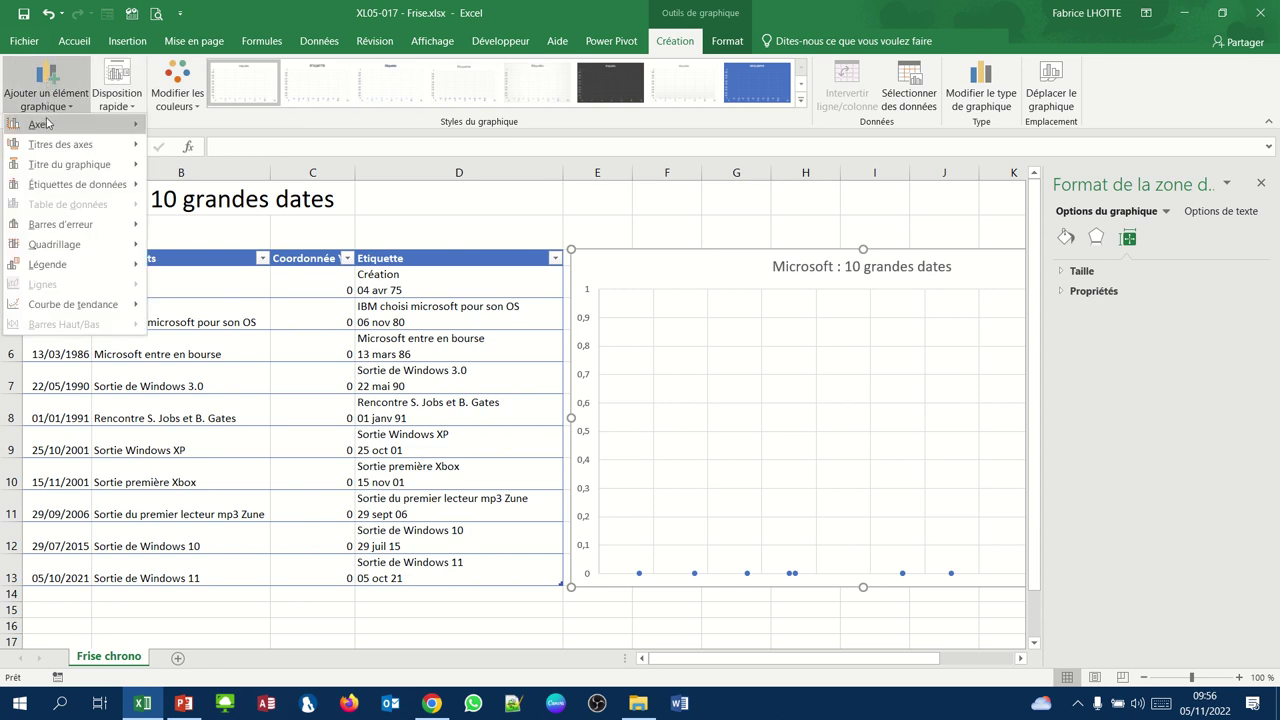
pyautogui.moveTo(48, 124)
pyautogui.moveTo(45, 183)
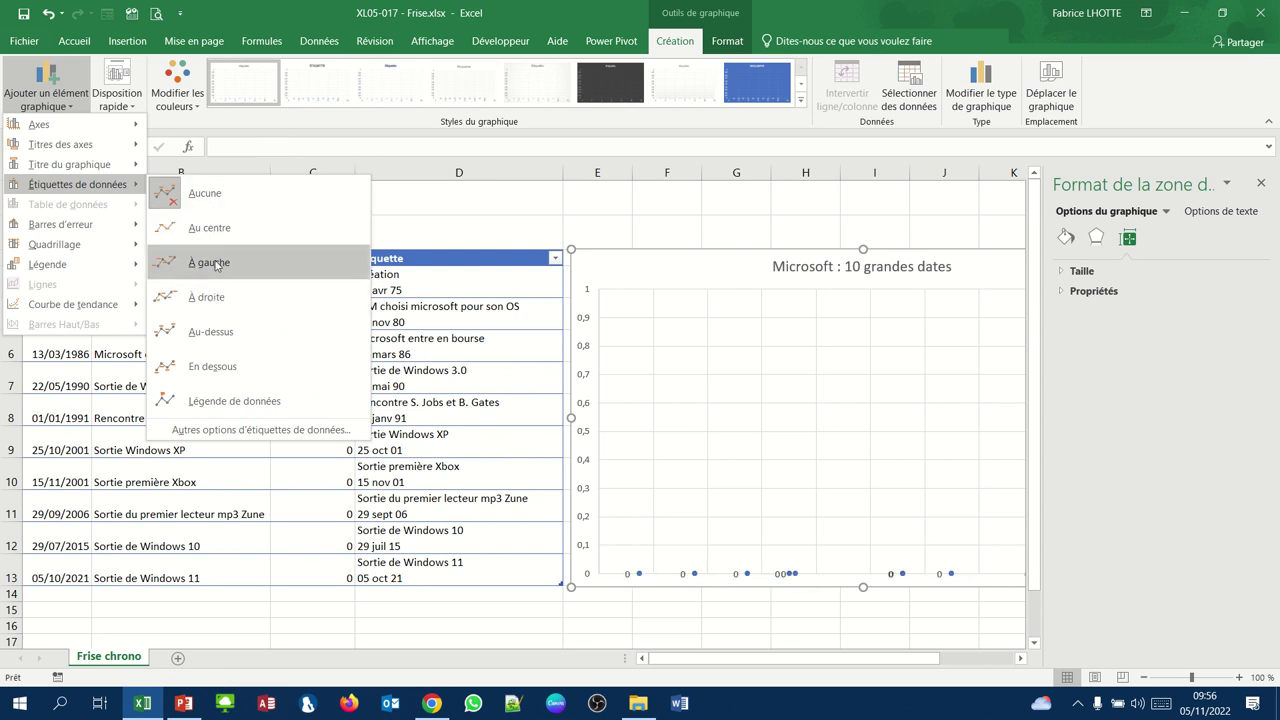
pyautogui.click(217, 229)
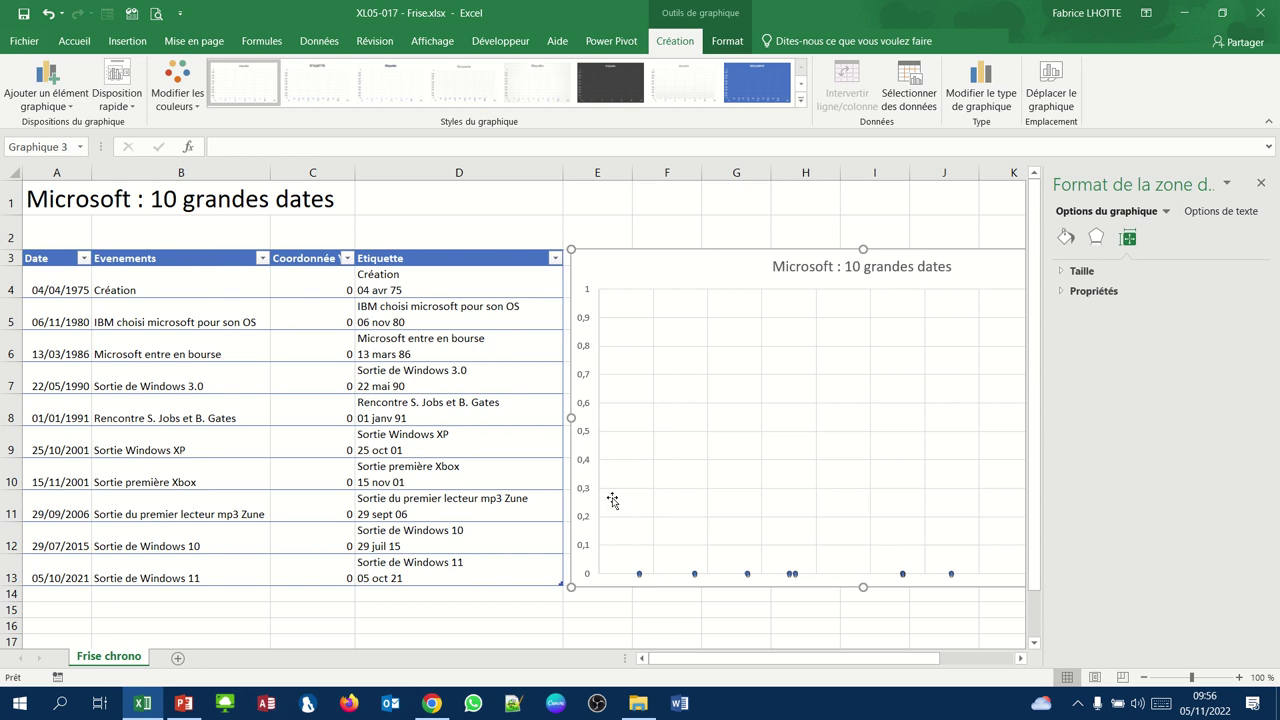
pyautogui.click(691, 575)
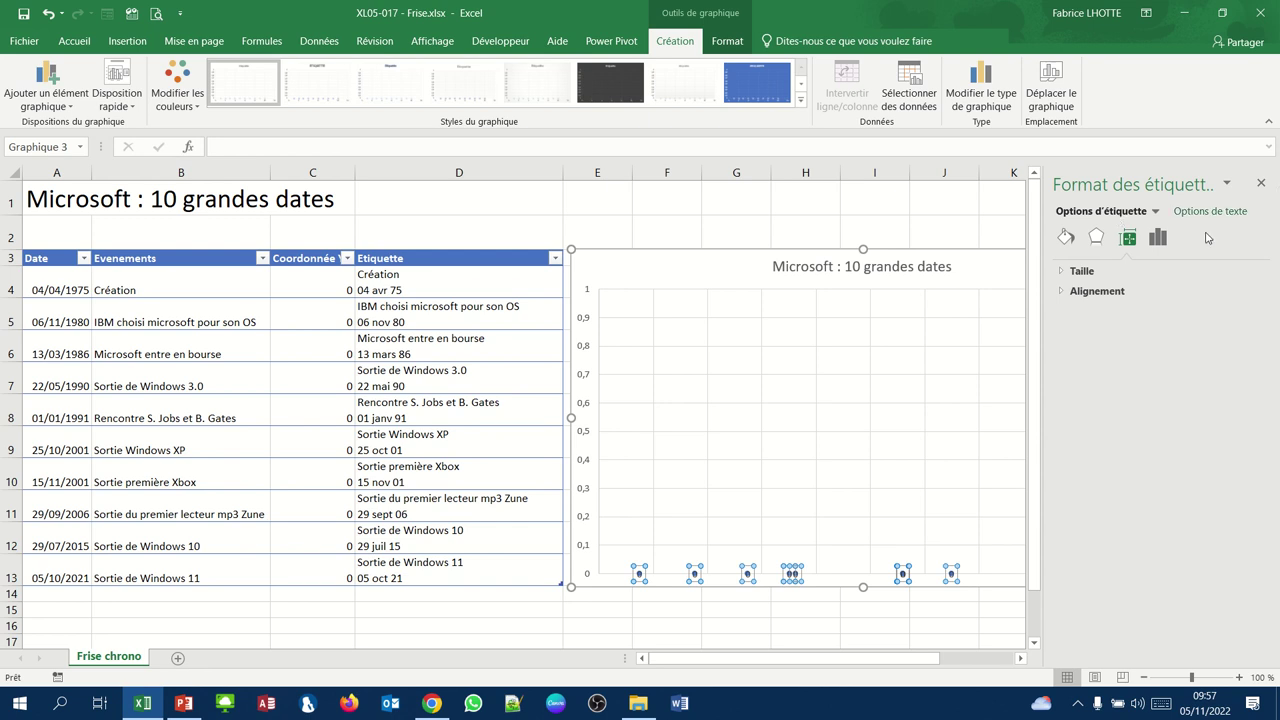
# Label points with Etiquette cells D4:D13, hiding the Y value and leader lines.
pyautogui.click(1156, 240)
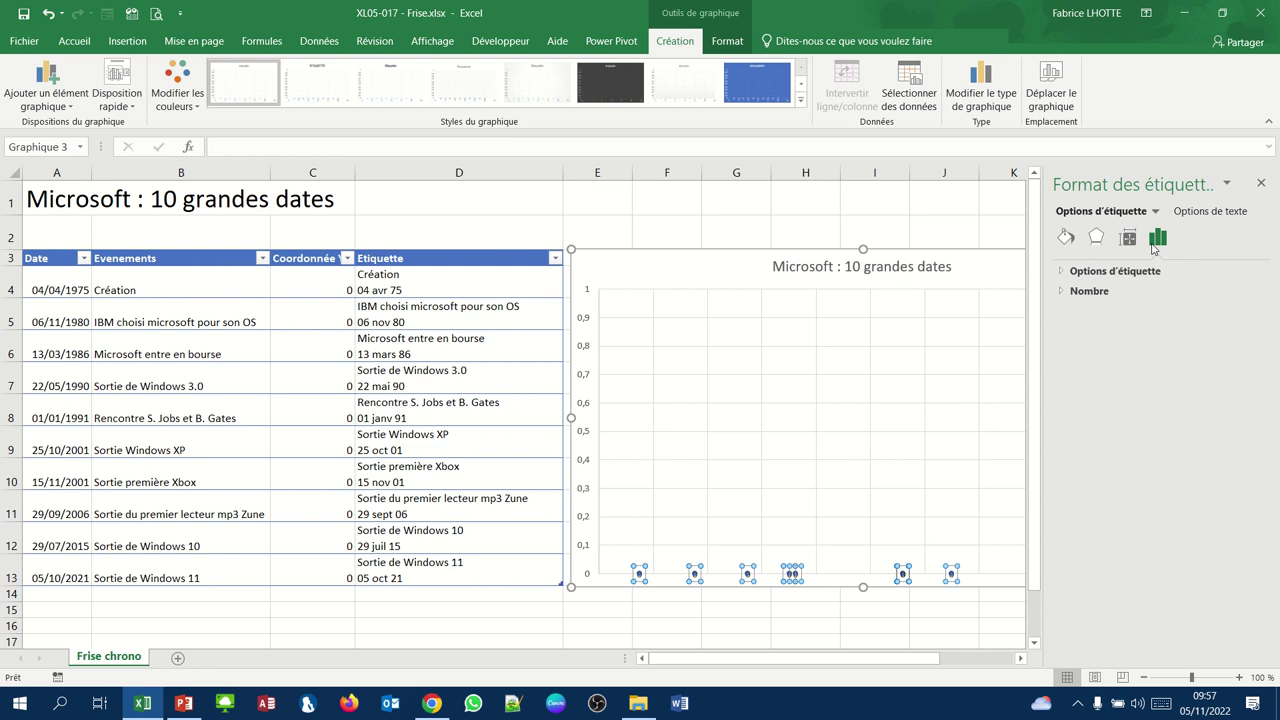
pyautogui.click(1062, 271)
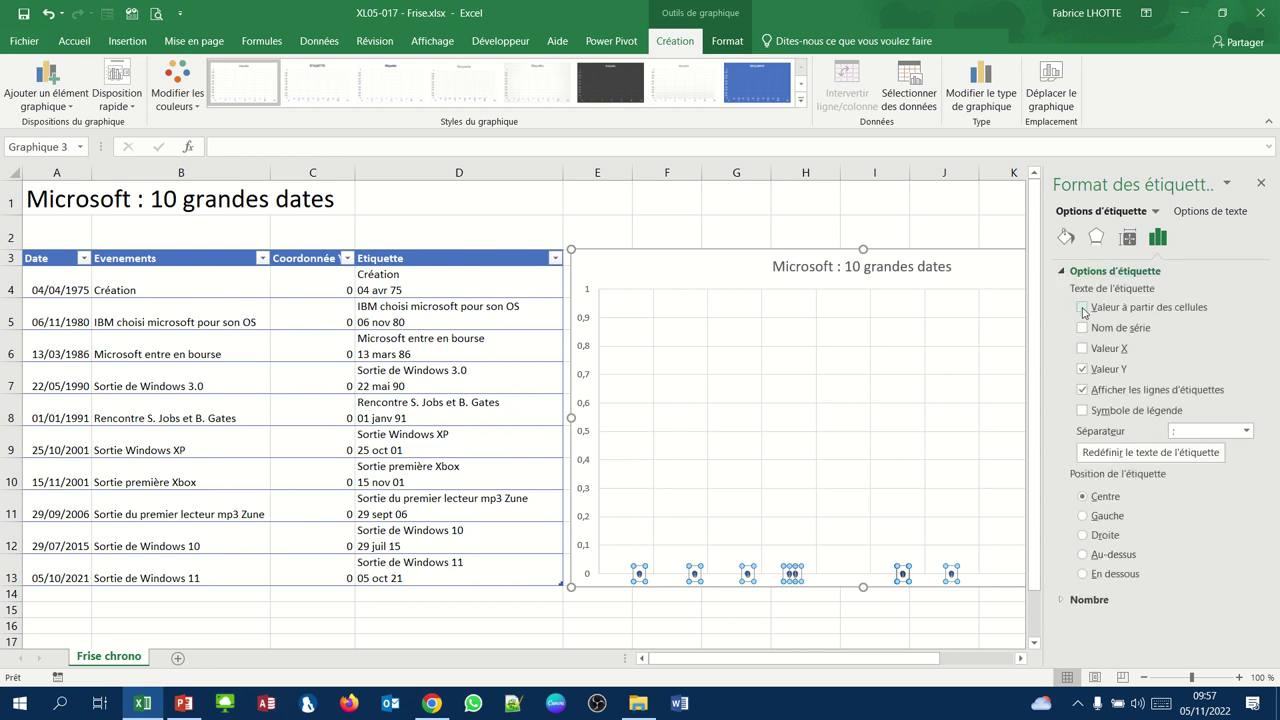
pyautogui.click(1082, 308)
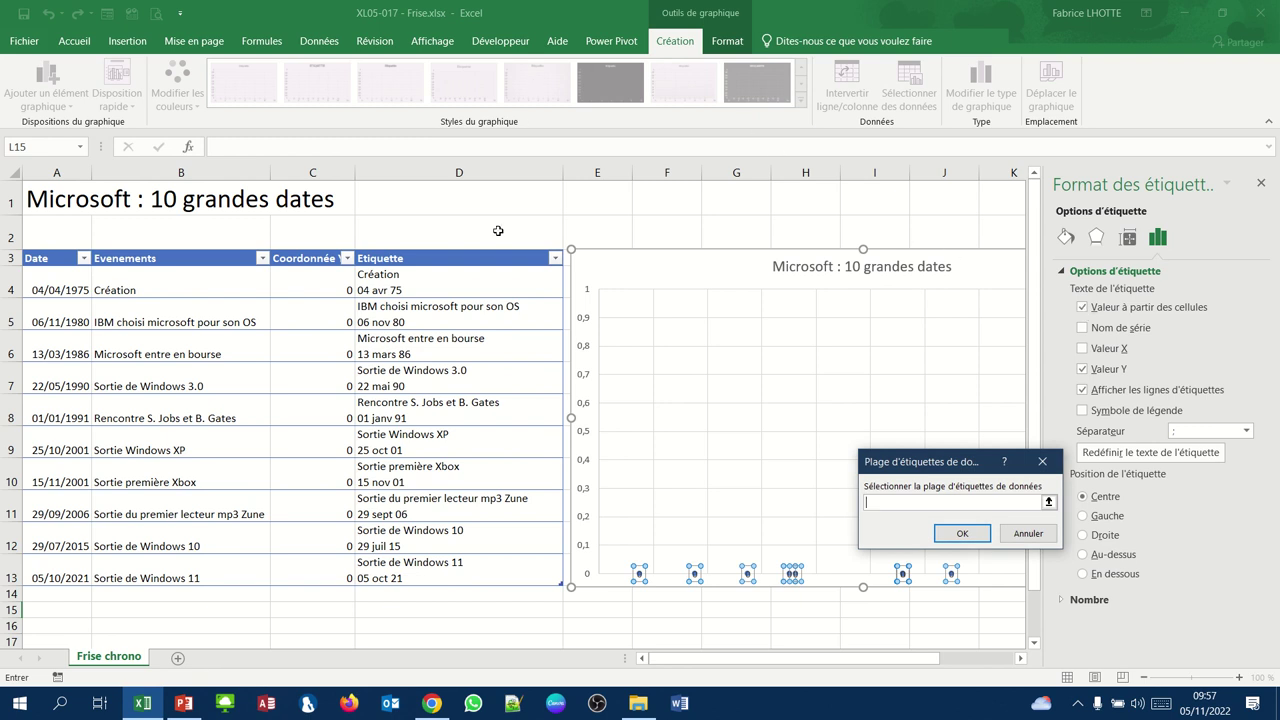
pyautogui.moveTo(492, 270); pyautogui.dragTo(497, 409)
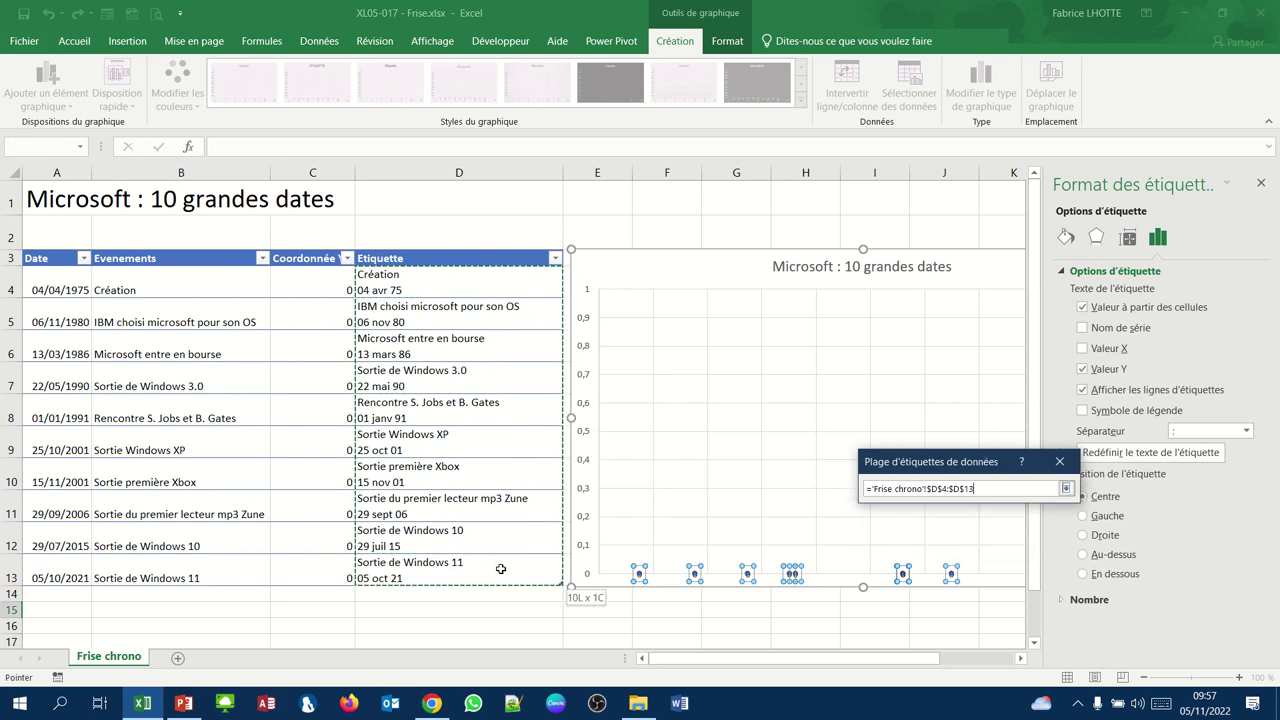
pyautogui.moveTo(497, 409); pyautogui.dragTo(501, 569)
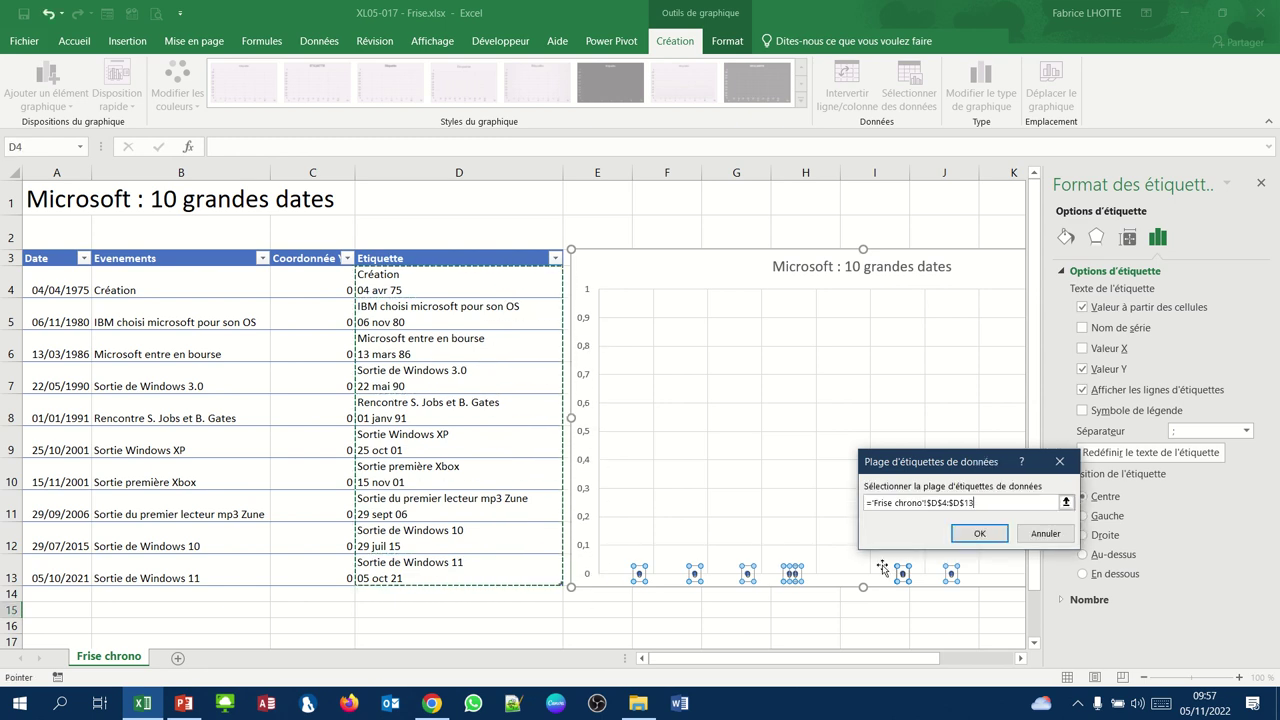
pyautogui.click(980, 534)
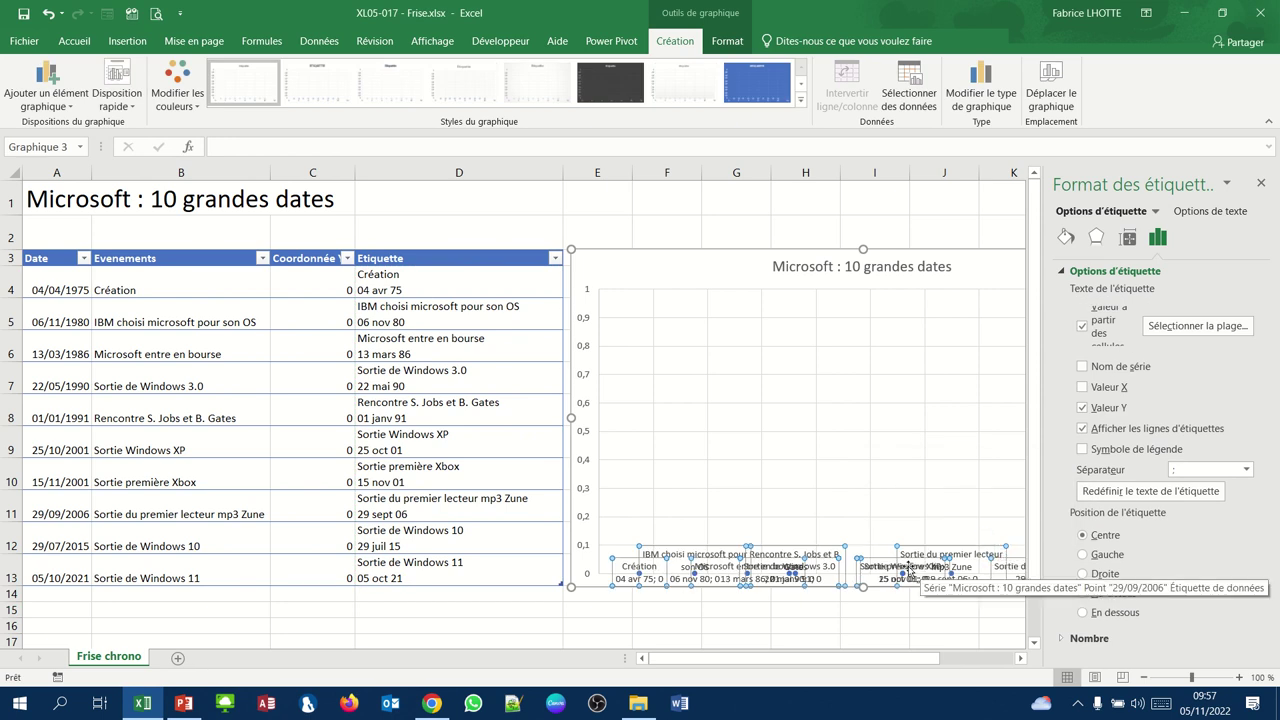
pyautogui.click(1081, 408)
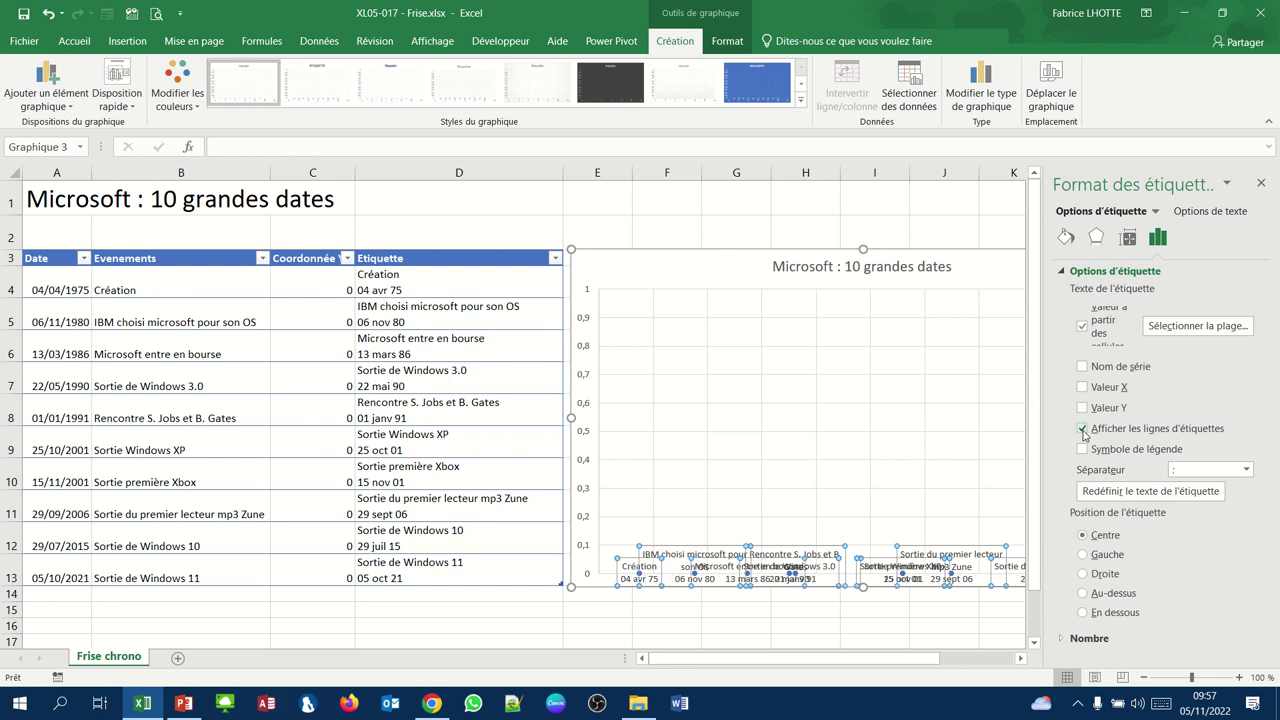
pyautogui.click(1083, 429)
pyautogui.moveTo(500, 8)
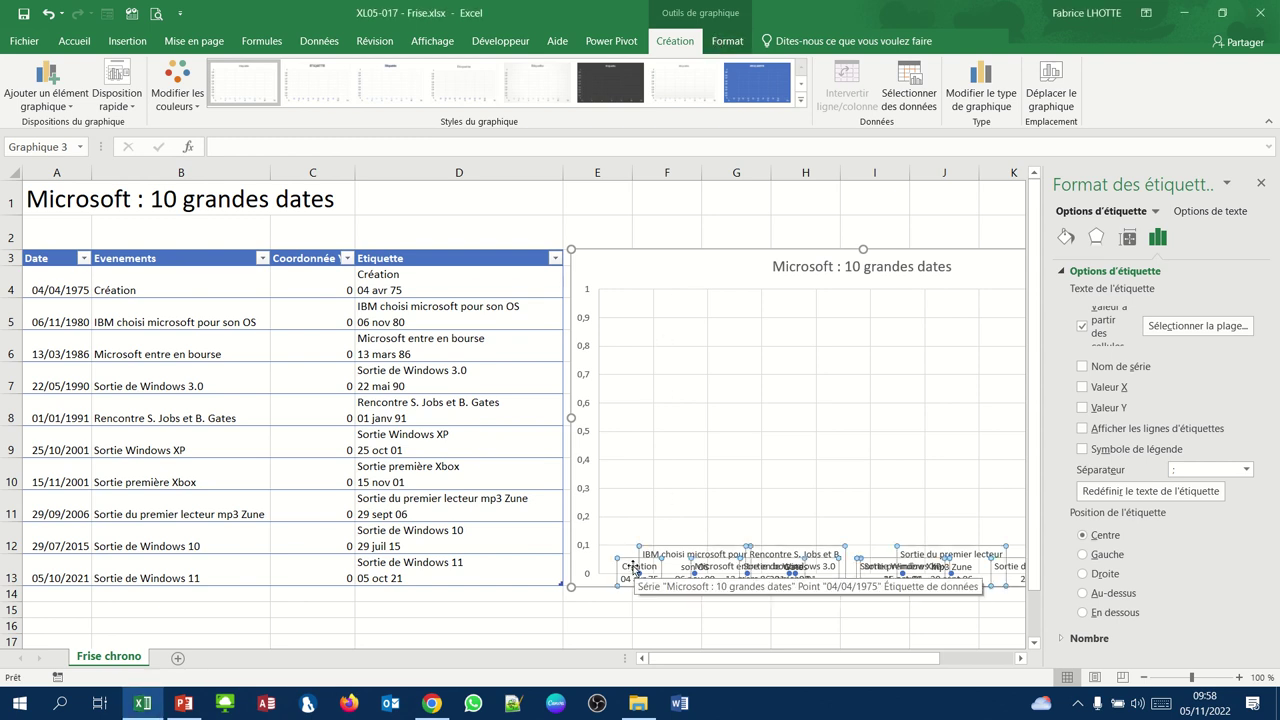
# Give the data labels the orange-outline shape style, then add and delete a test rounded rectangle.
pyautogui.click(728, 43)
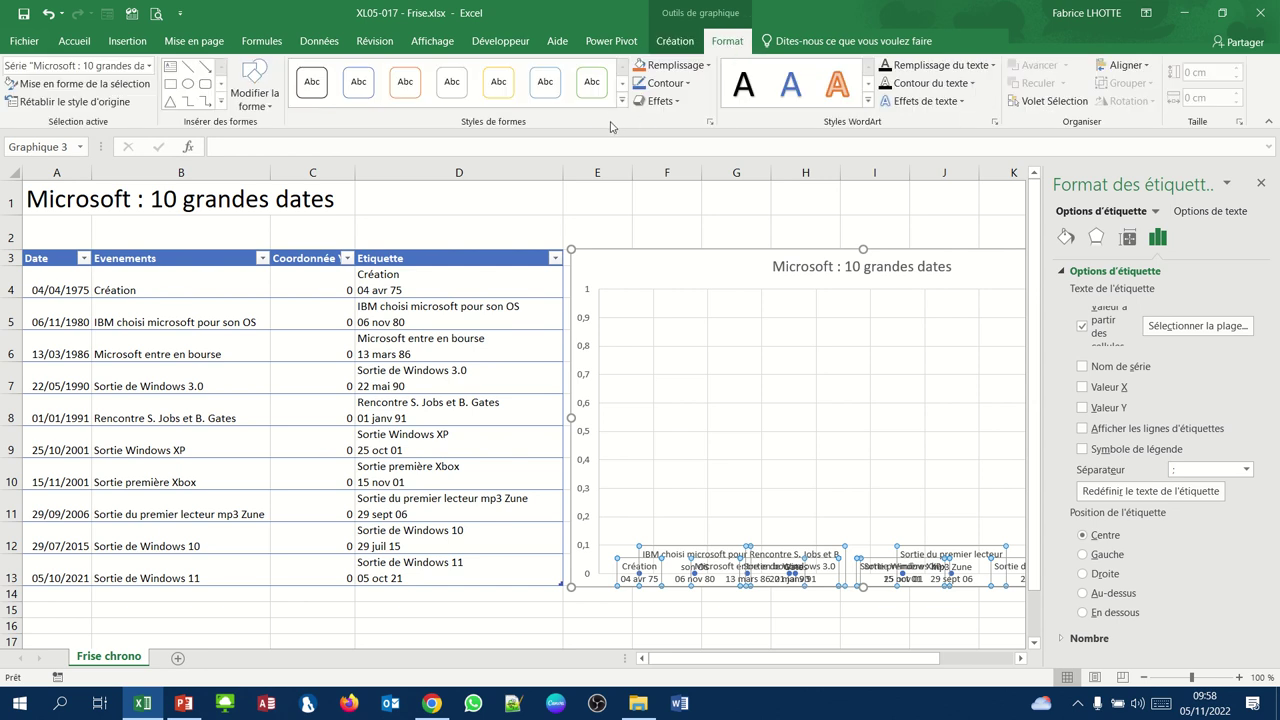
pyautogui.click(405, 81)
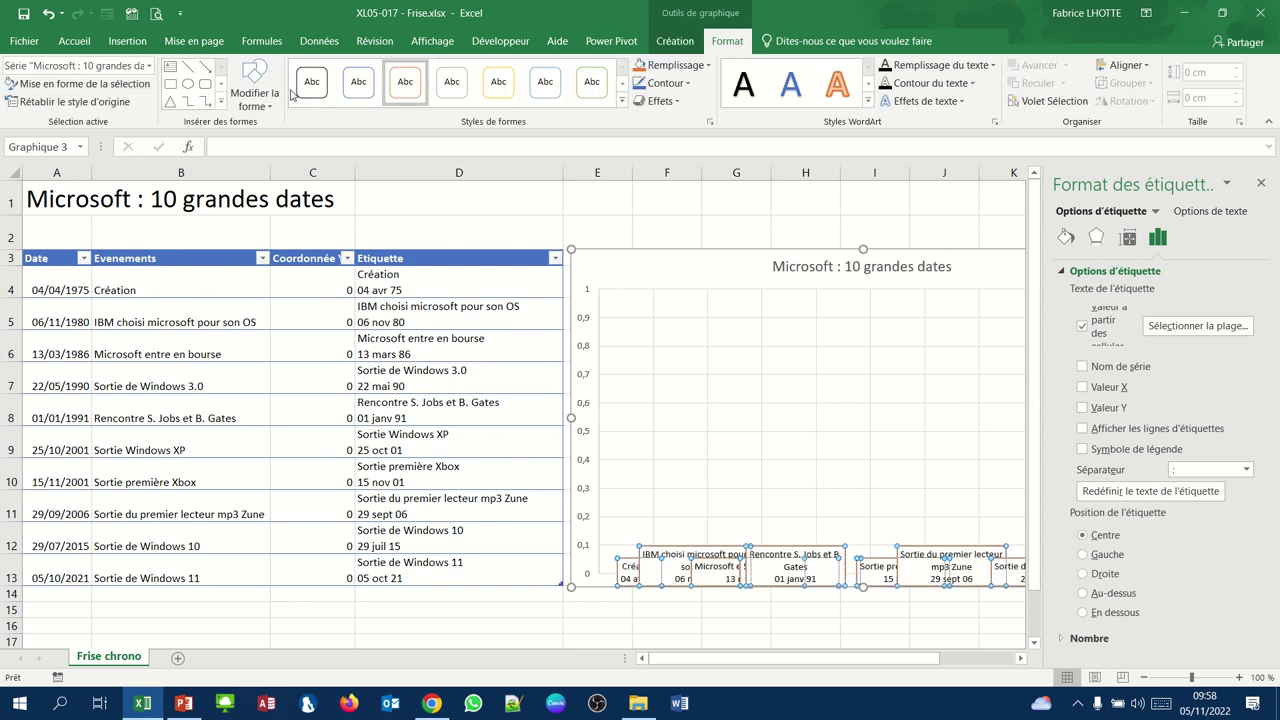
pyautogui.click(203, 88)
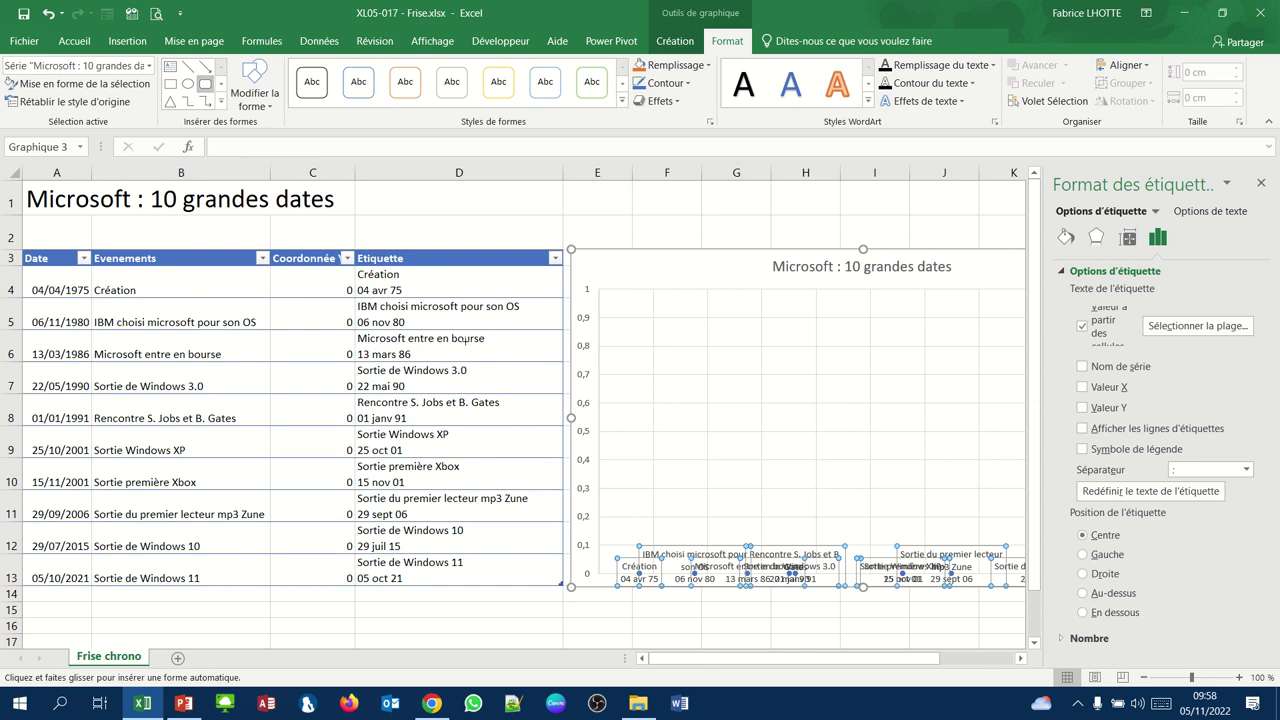
pyautogui.click(656, 281)
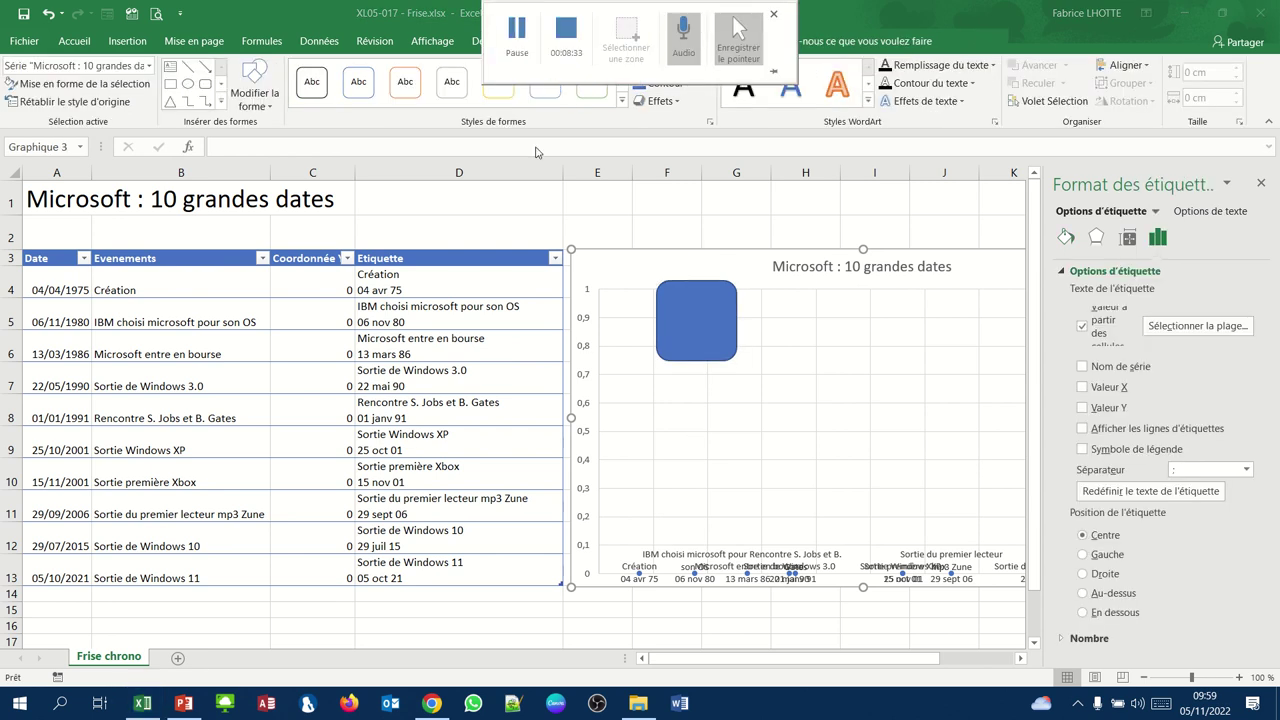
pyautogui.click(674, 337)
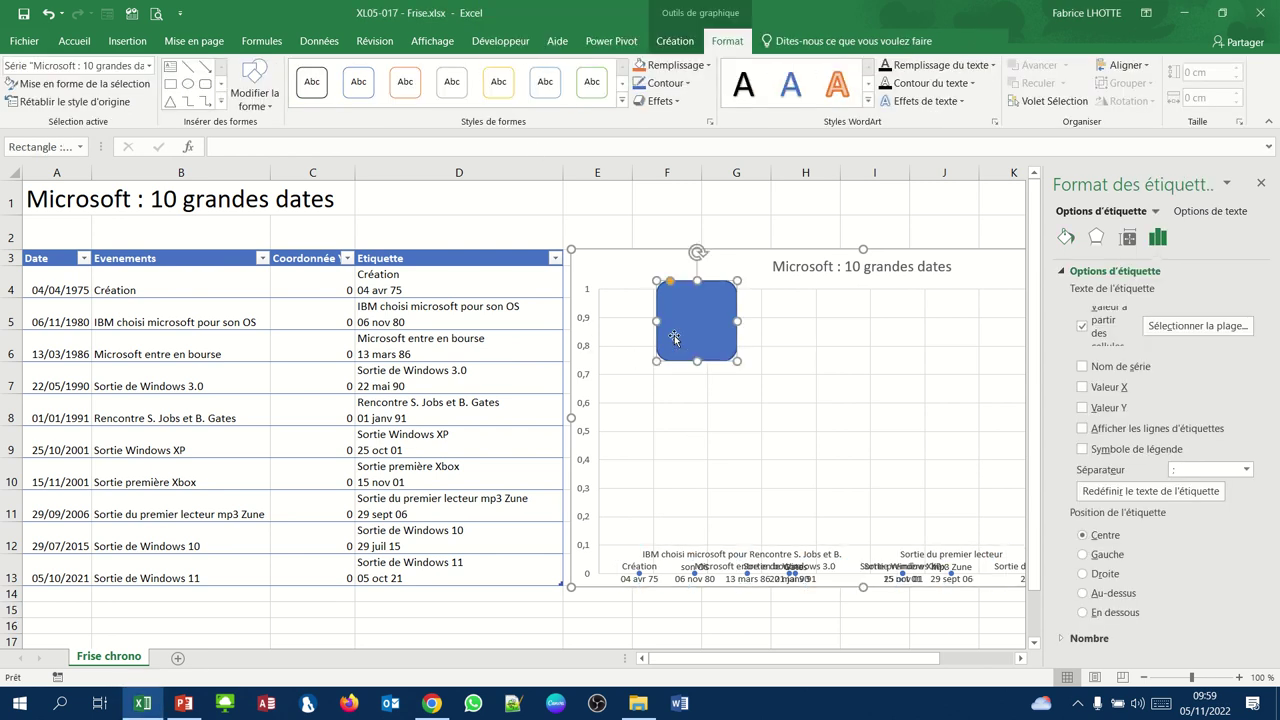
pyautogui.press('Delete')
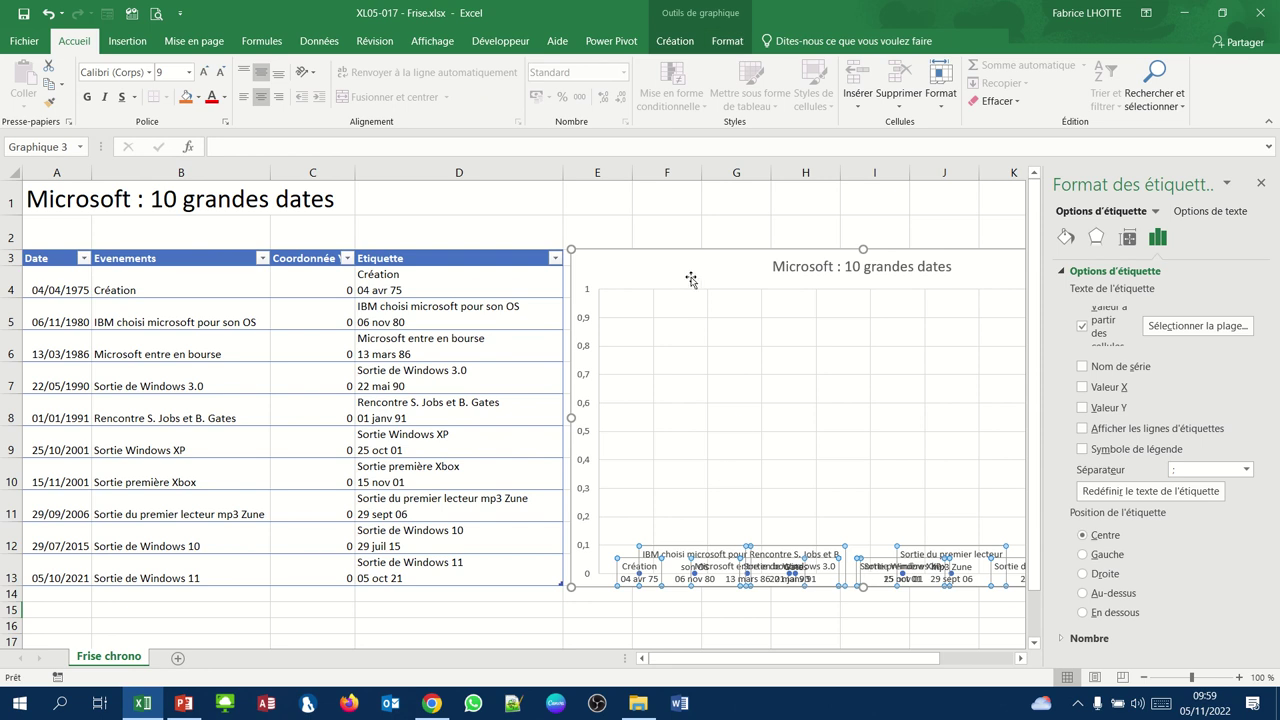
pyautogui.click(726, 44)
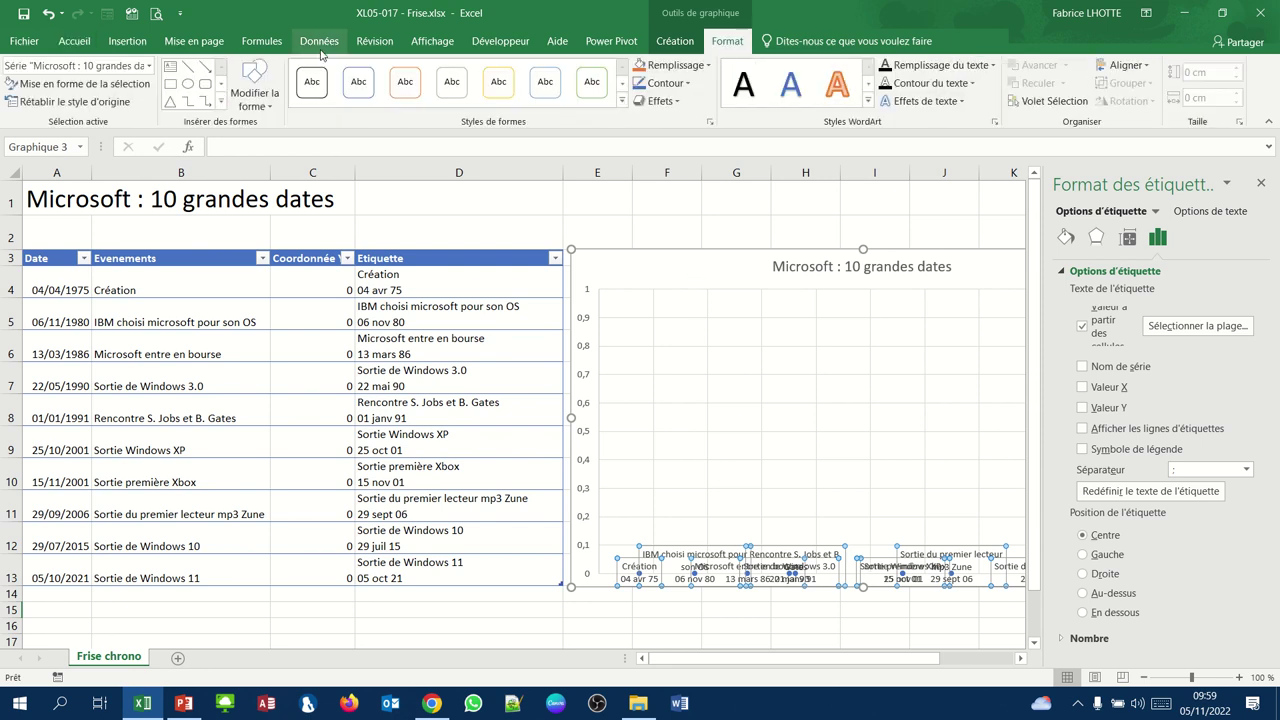
# Change the data label shape to 'Rectangle : coins arrondis'.
pyautogui.click(262, 106)
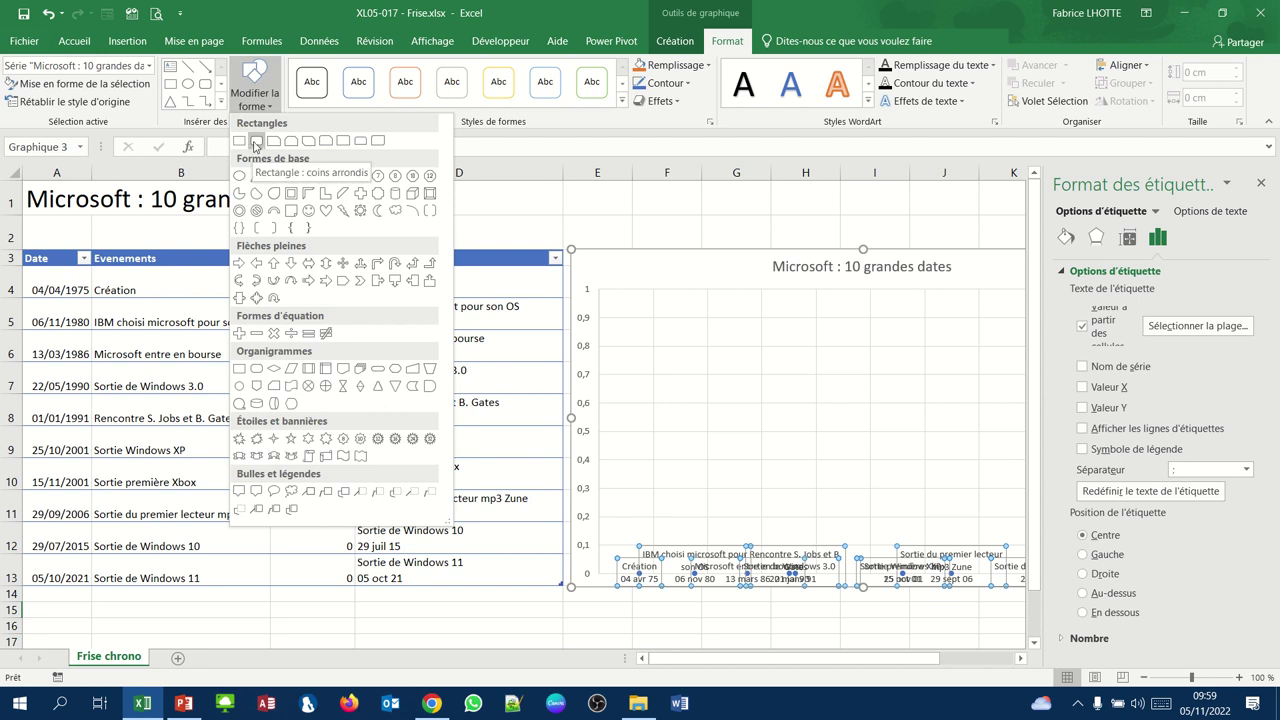
pyautogui.click(257, 141)
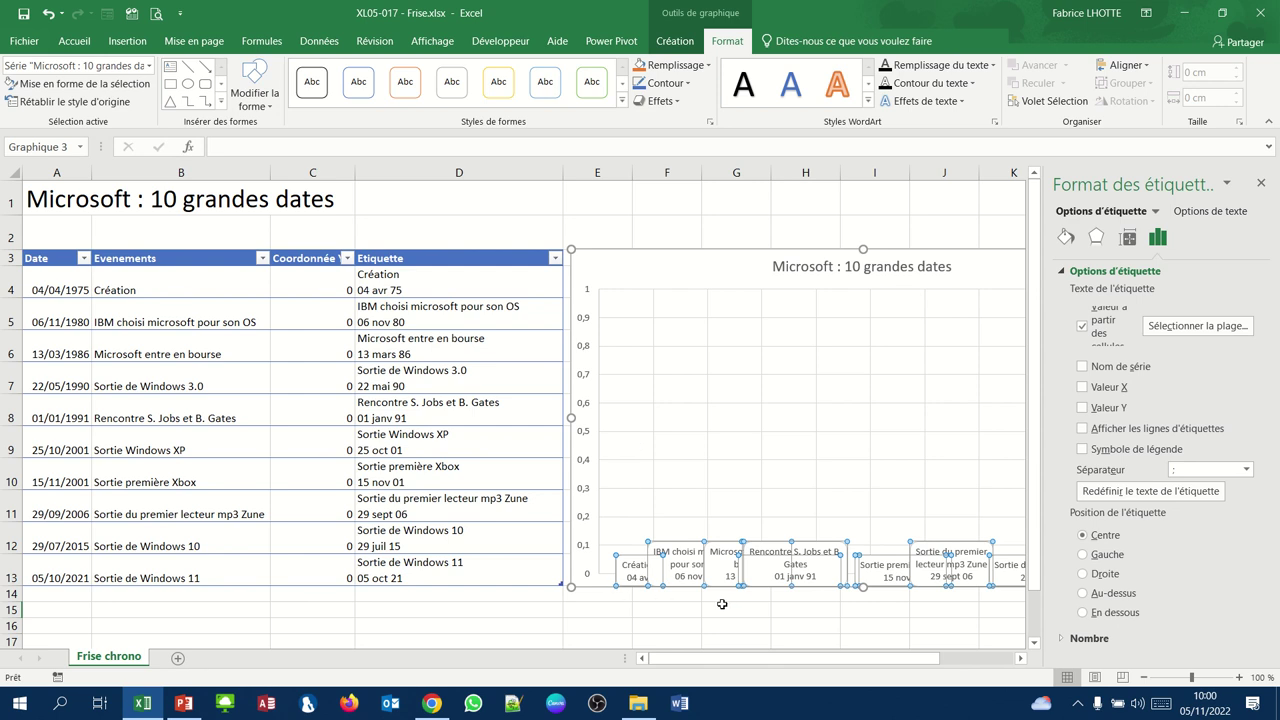
# Enter coordinates 1, 2,5, -1, 4 and -3 in cells C4 to C8.
pyautogui.click(292, 287)
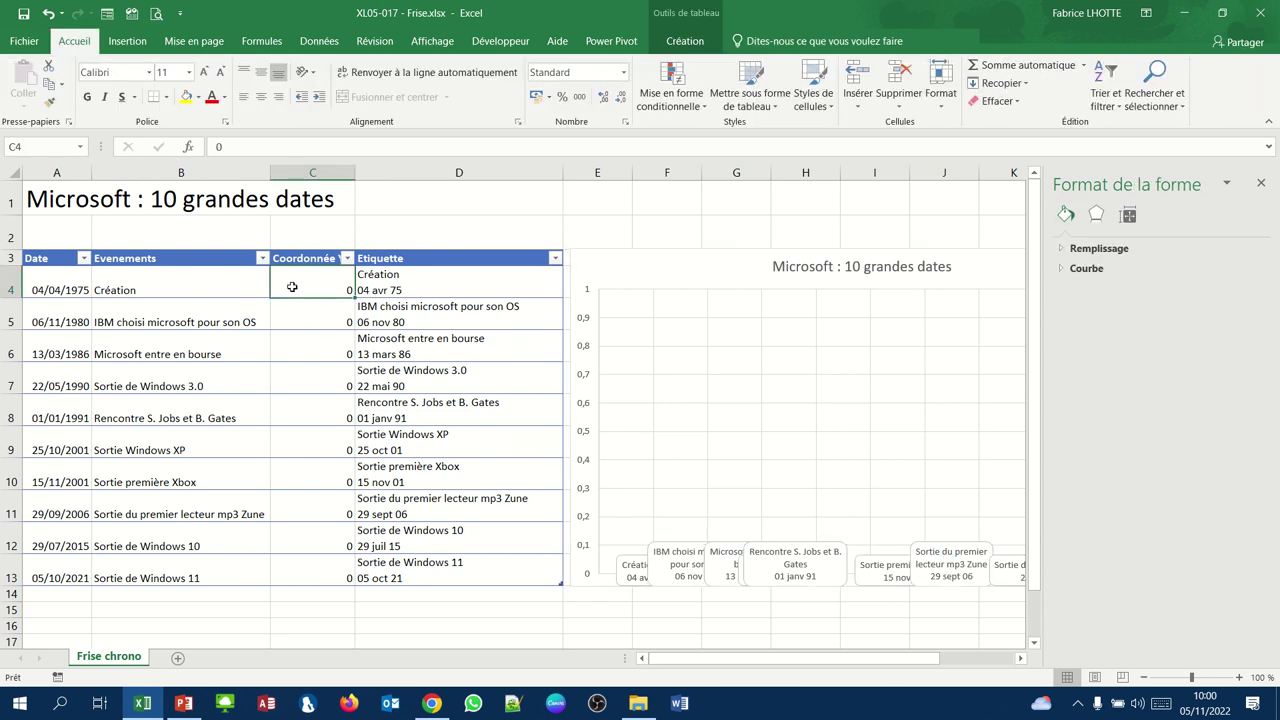
pyautogui.write('1')
pyautogui.press('Return')
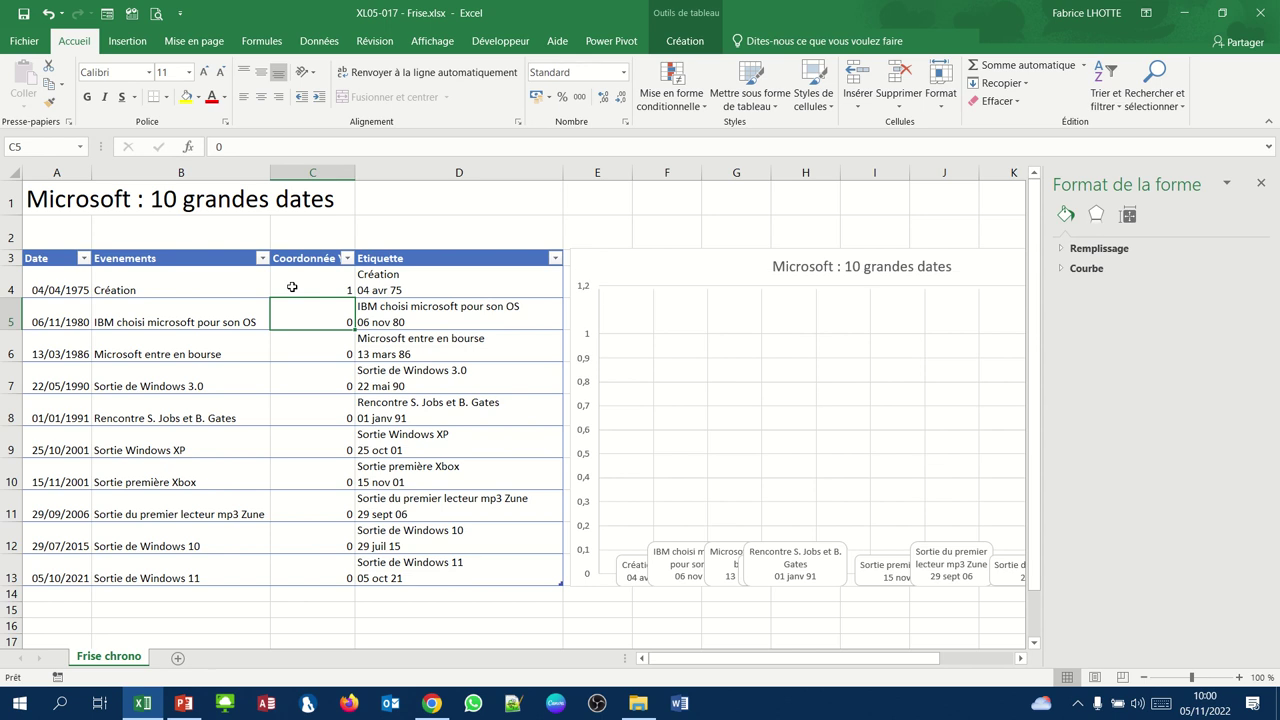
pyautogui.write('2,5')
pyautogui.press('Return')
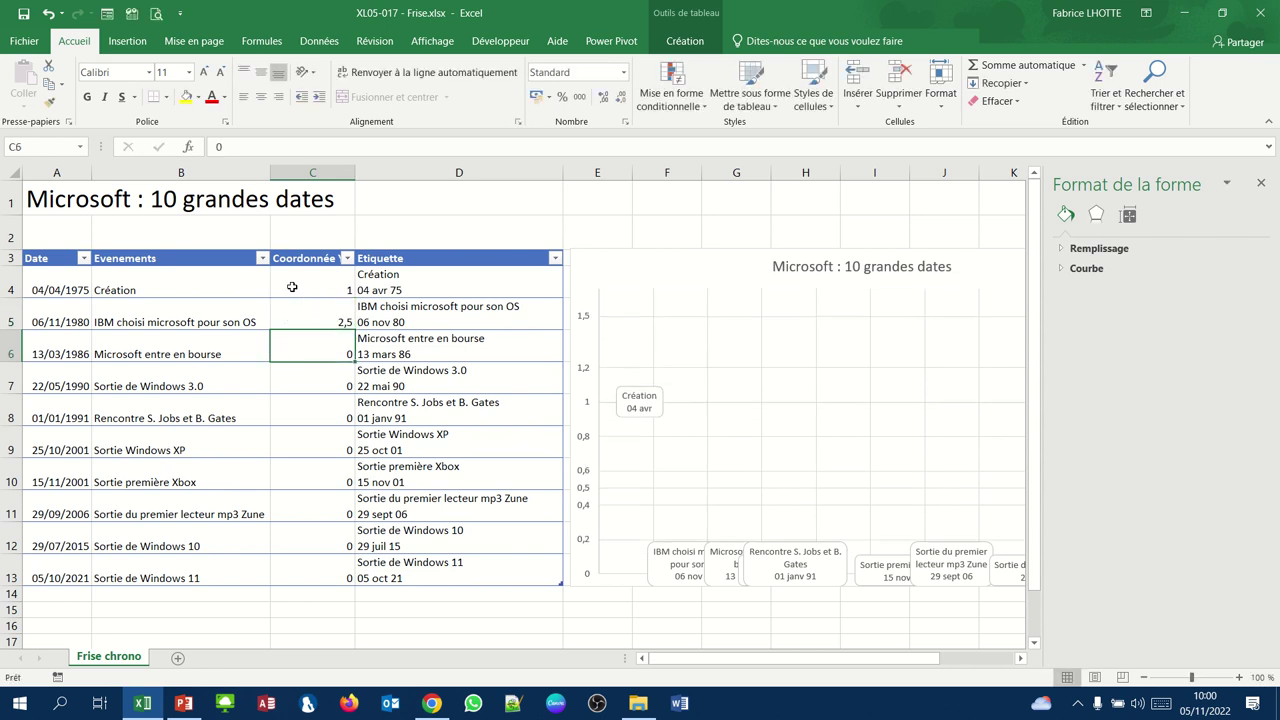
pyautogui.write('-1')
pyautogui.press('Return')
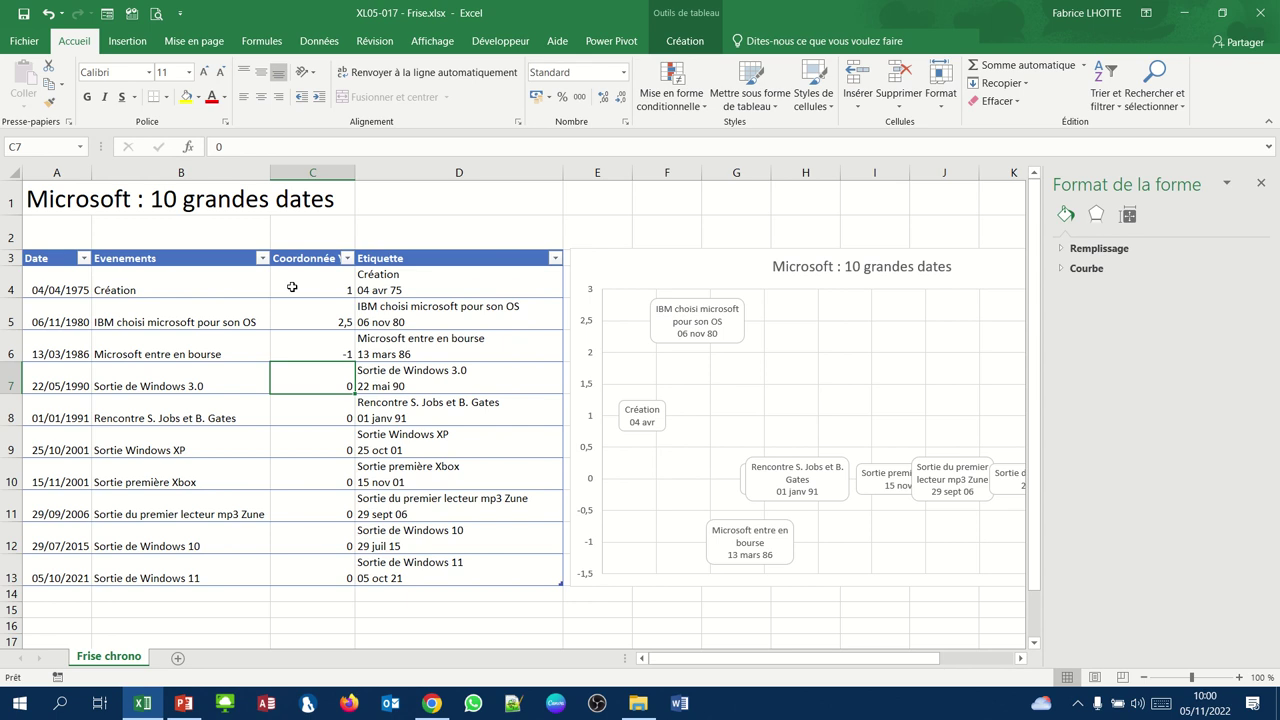
pyautogui.write('4')
pyautogui.press('Return')
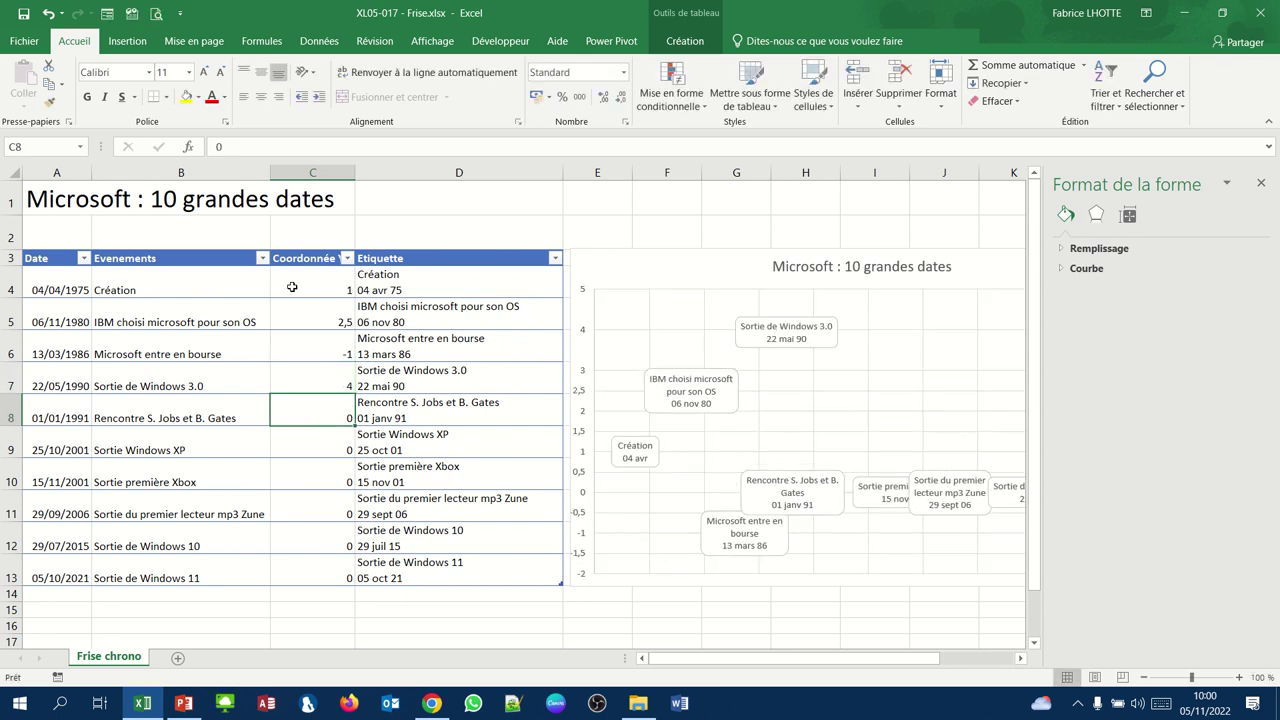
pyautogui.write('-')
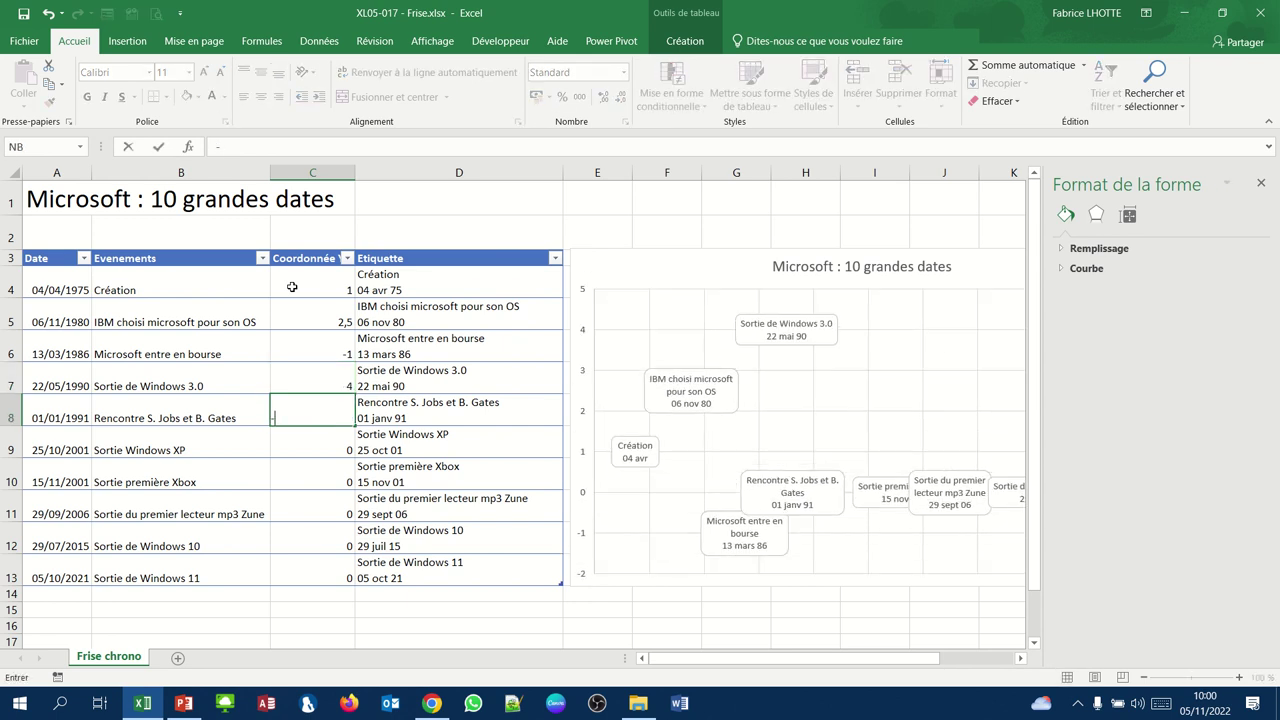
pyautogui.write('3')
pyautogui.press('Return')
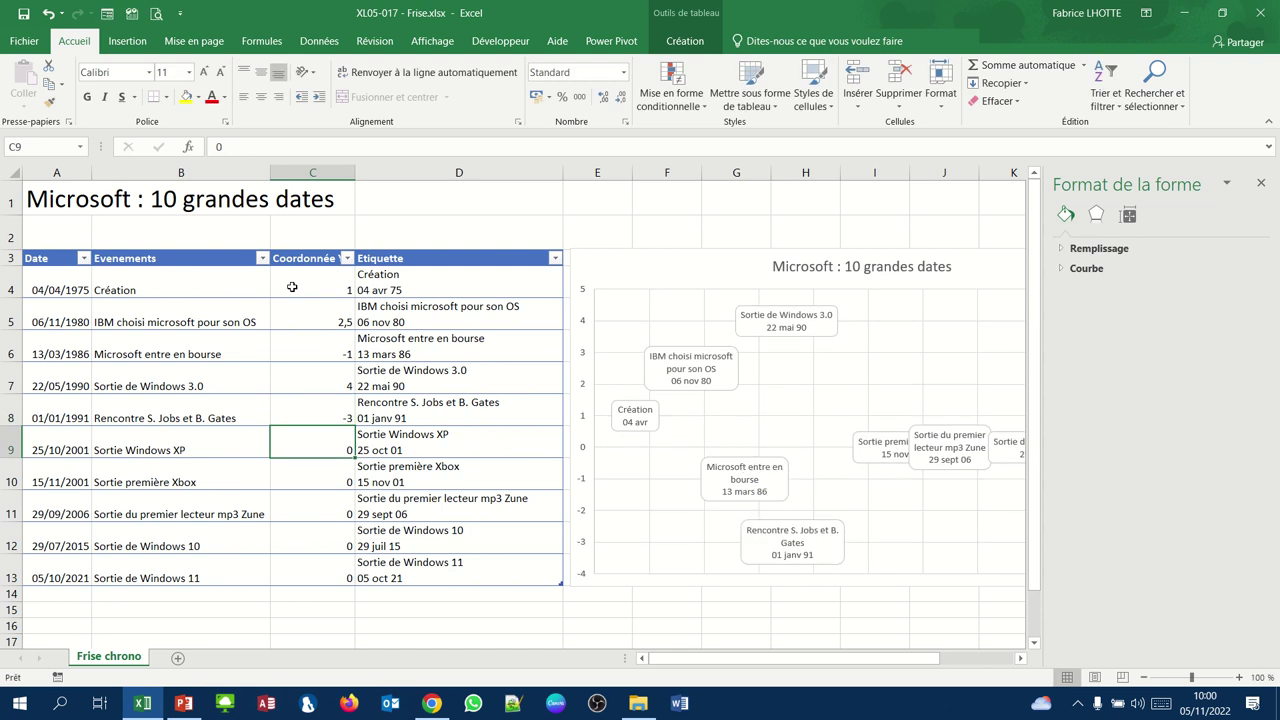
pyautogui.write('1')
# Fill C9 to C13 with coordinates 1, -1, 4, -1 and 1.
pyautogui.press('Return')
pyautogui.write('-')
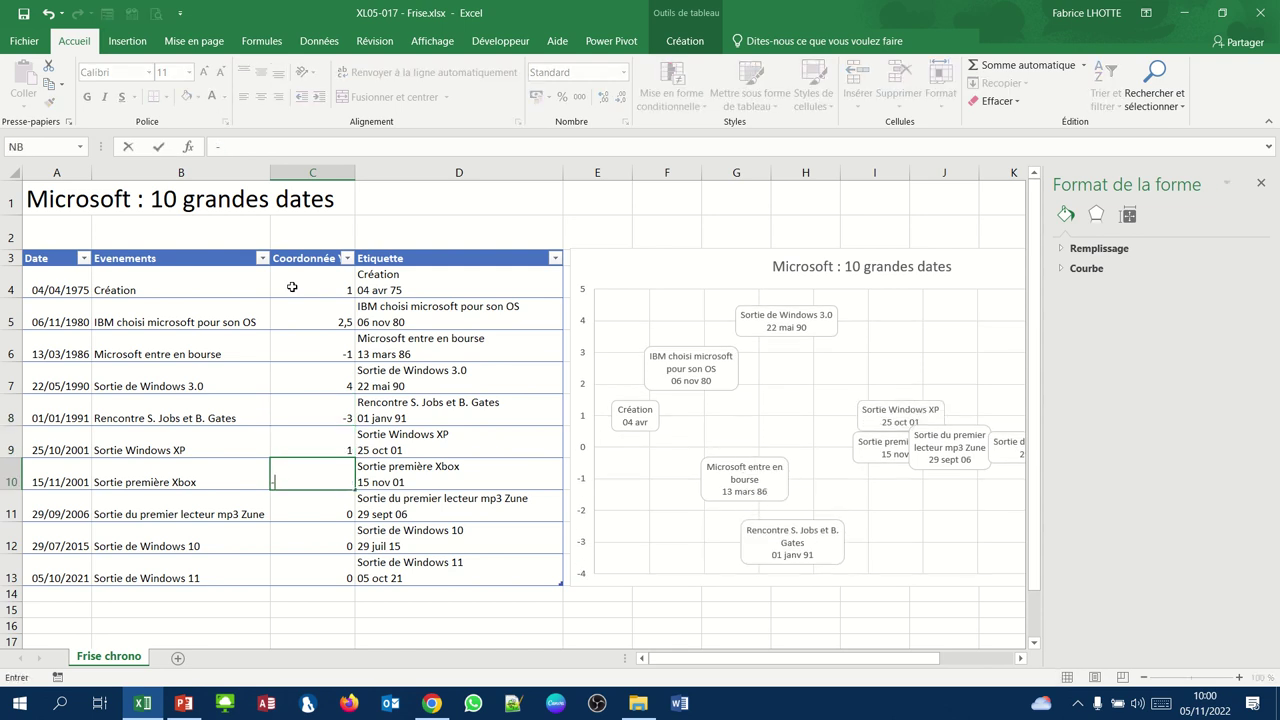
pyautogui.write('1')
pyautogui.press('Return')
pyautogui.write('4')
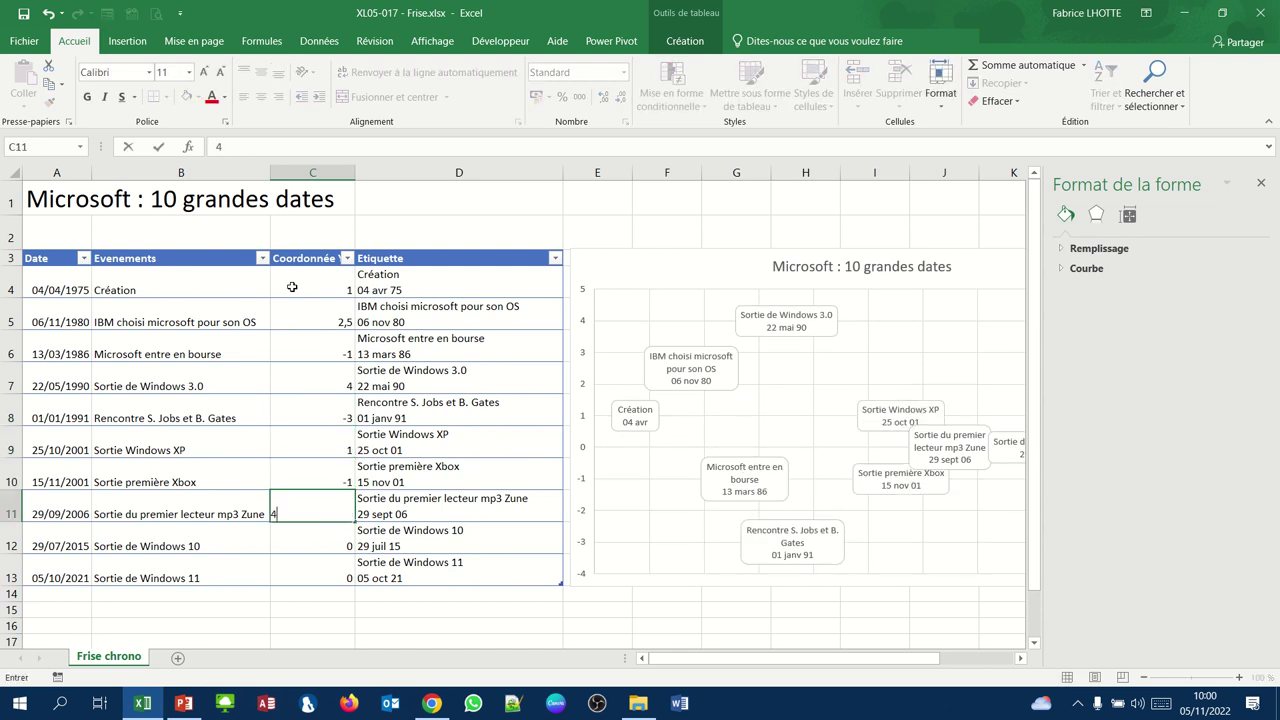
pyautogui.press('Return')
pyautogui.write('-1')
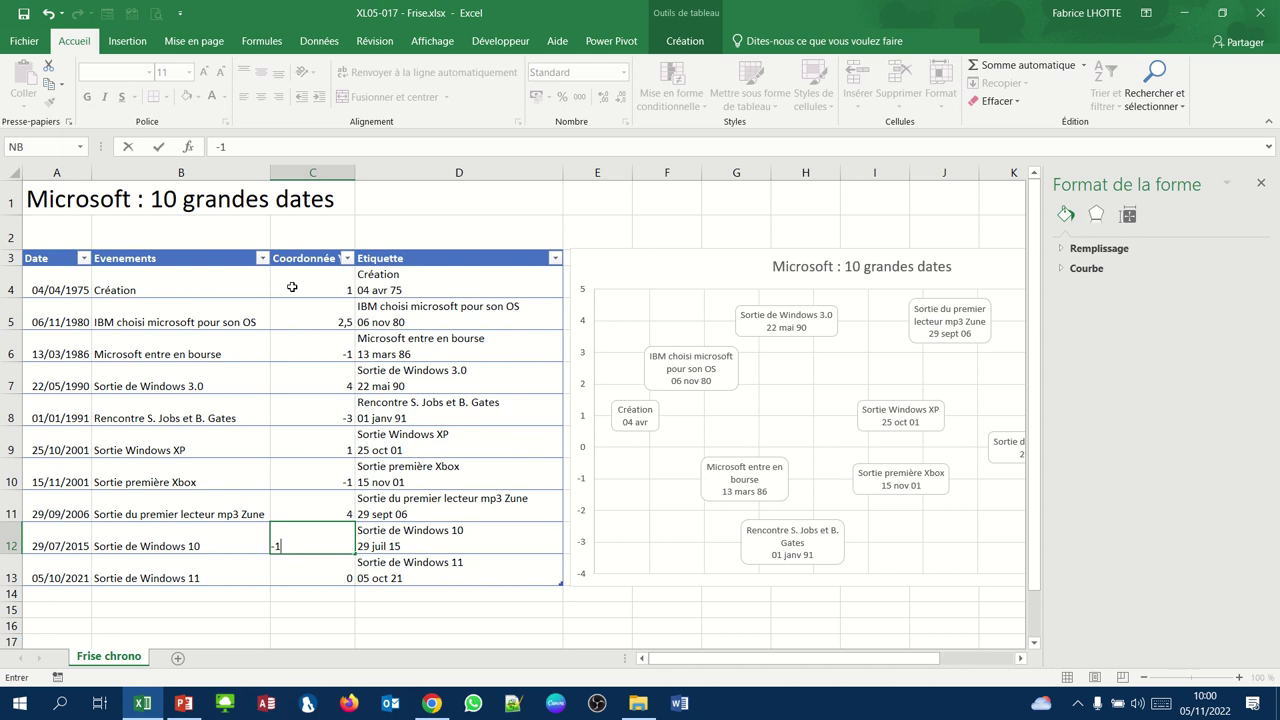
pyautogui.press('Return')
pyautogui.write('1')
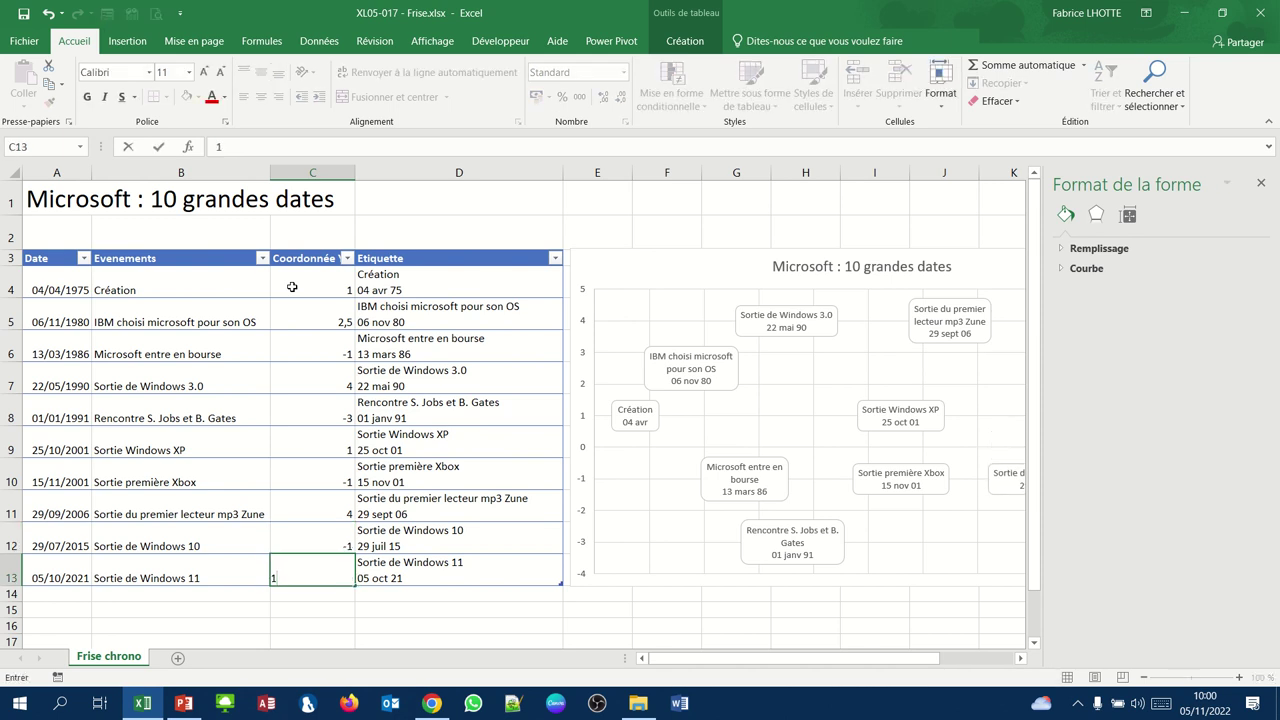
pyautogui.press('Return')
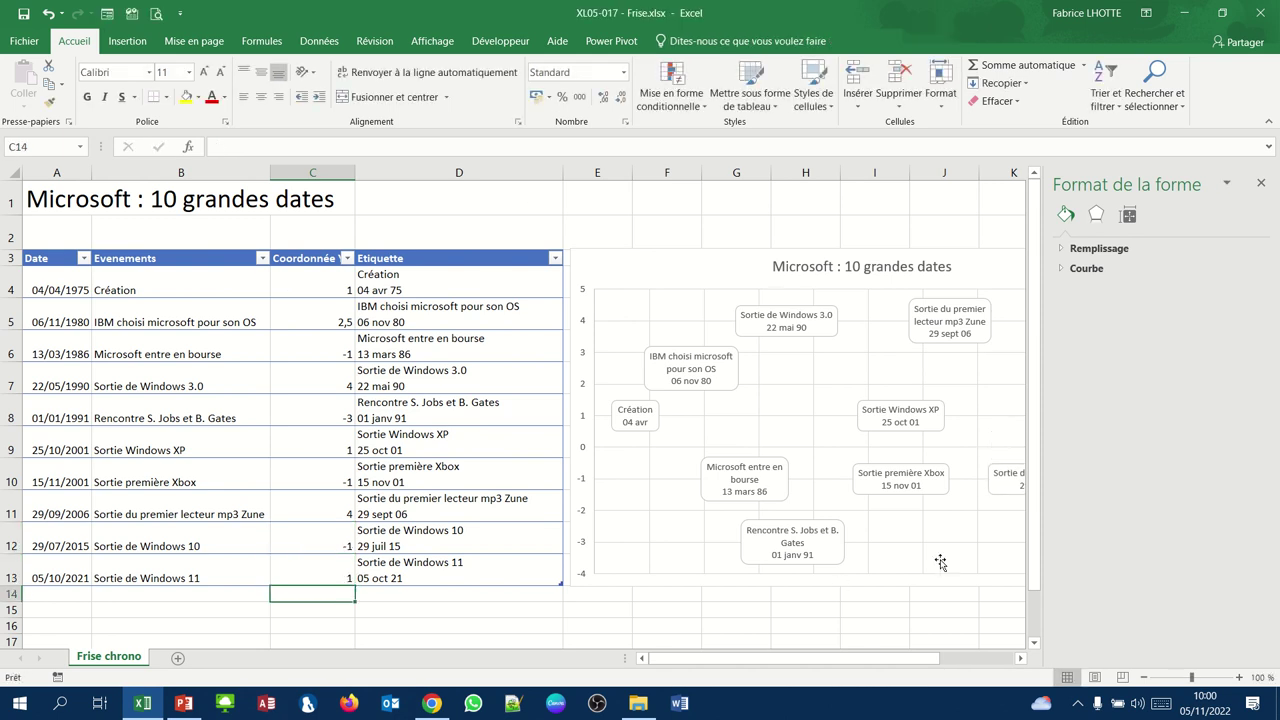
# Add percentage error bars to the event labels through Ajouter un élément graphique.
pyautogui.click(1020, 659)
pyautogui.click(1020, 659)
pyautogui.click(1020, 659)
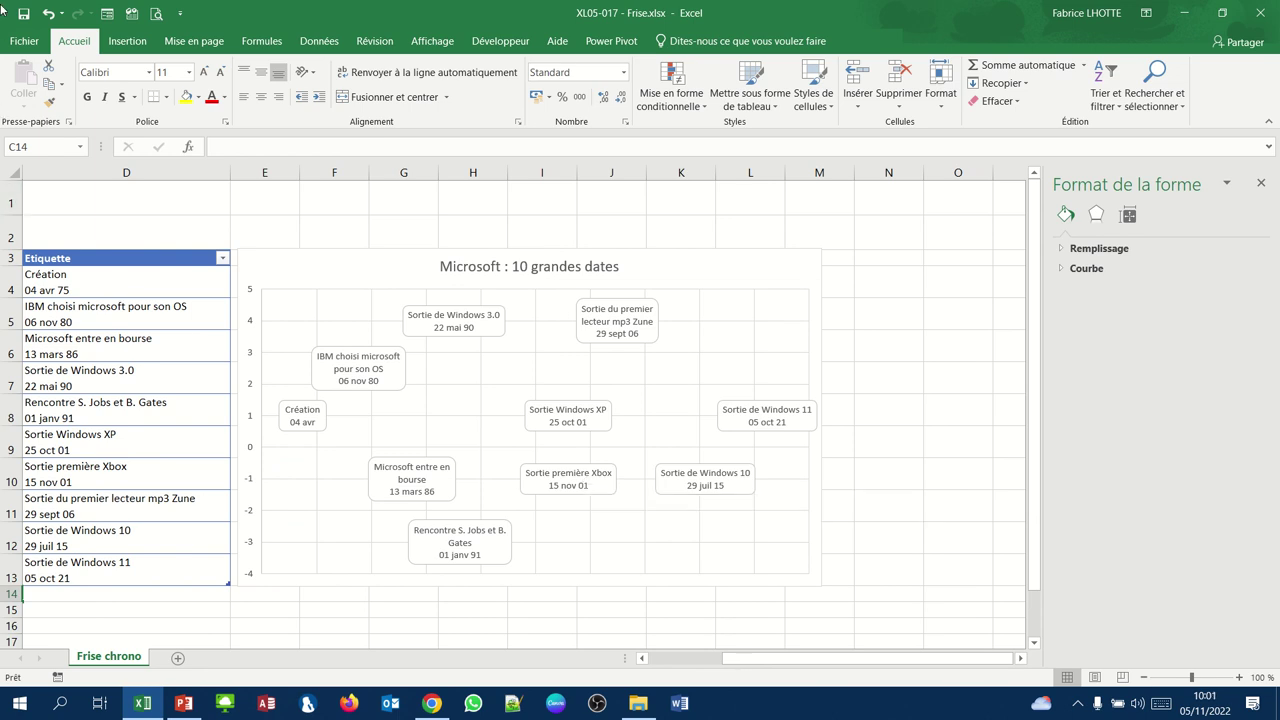
pyautogui.click(336, 350)
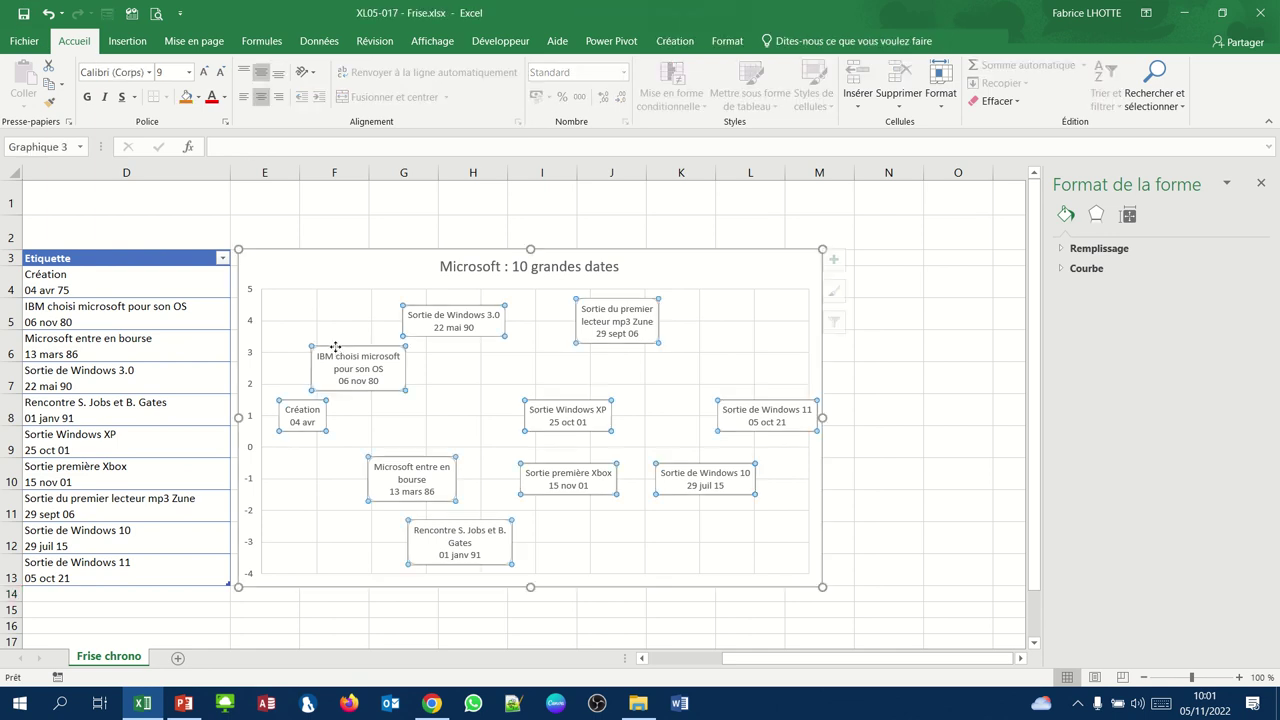
pyautogui.click(695, 41)
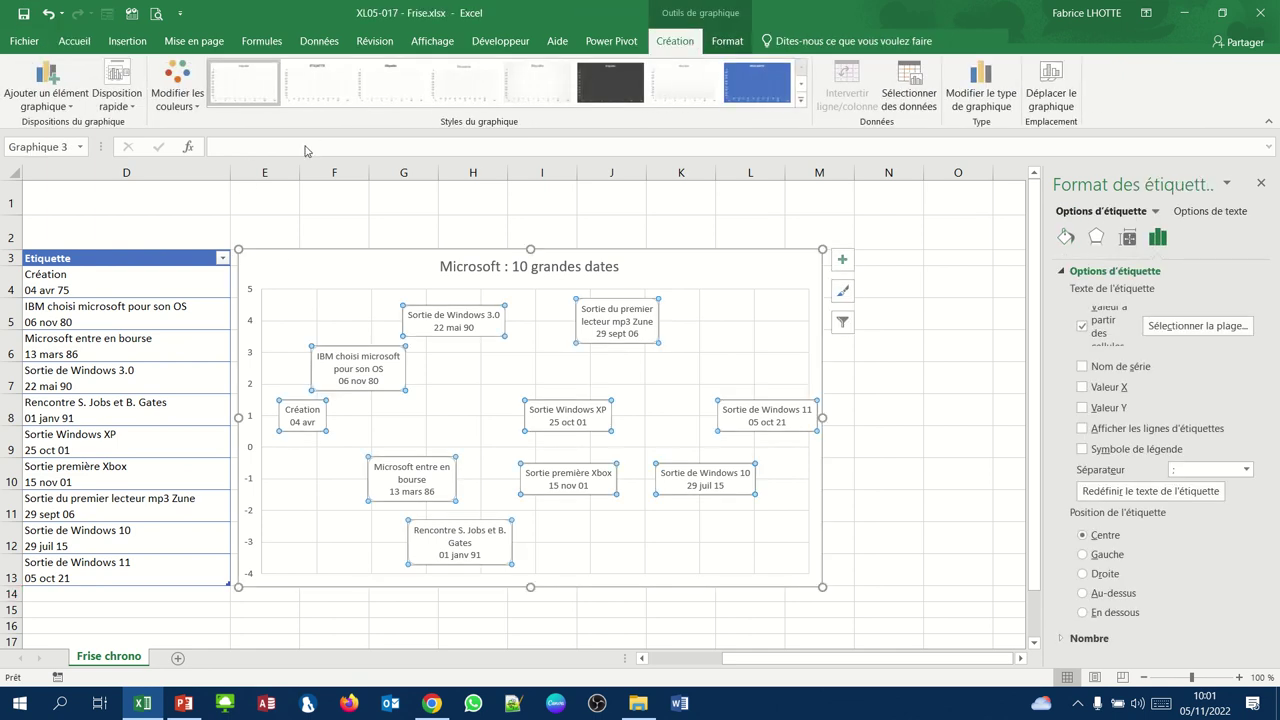
pyautogui.click(17, 101)
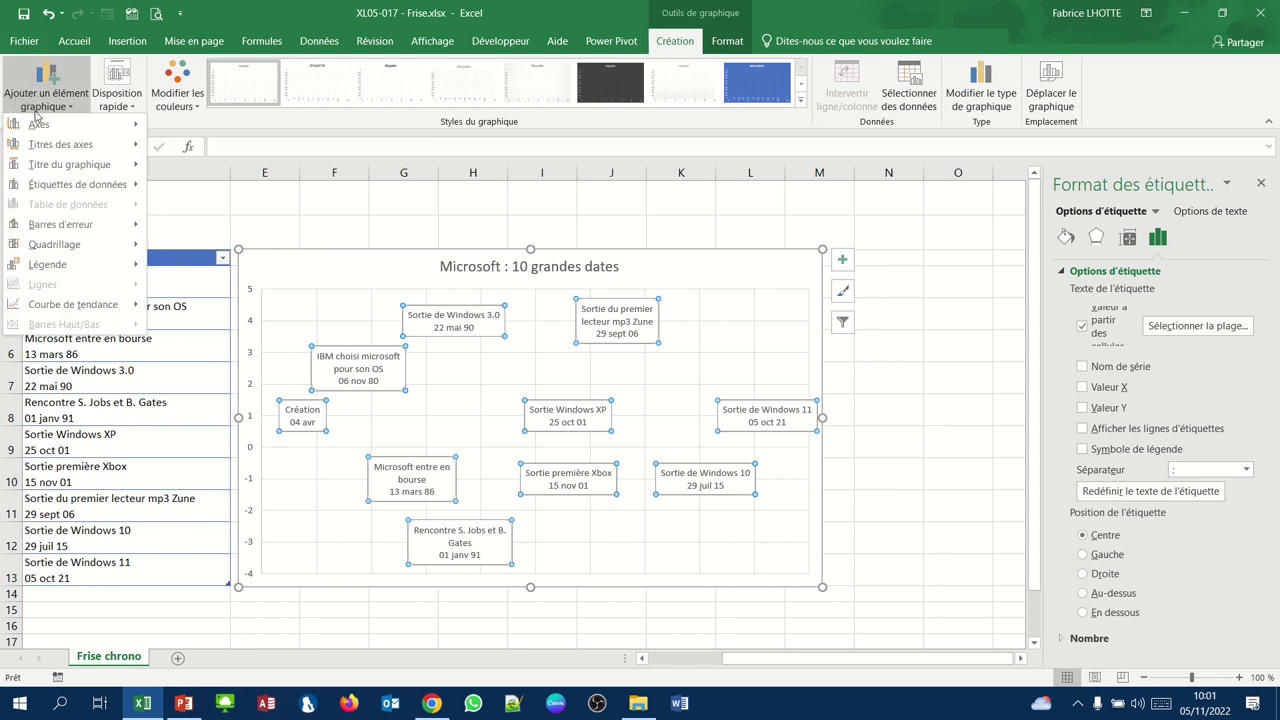
pyautogui.moveTo(43, 226)
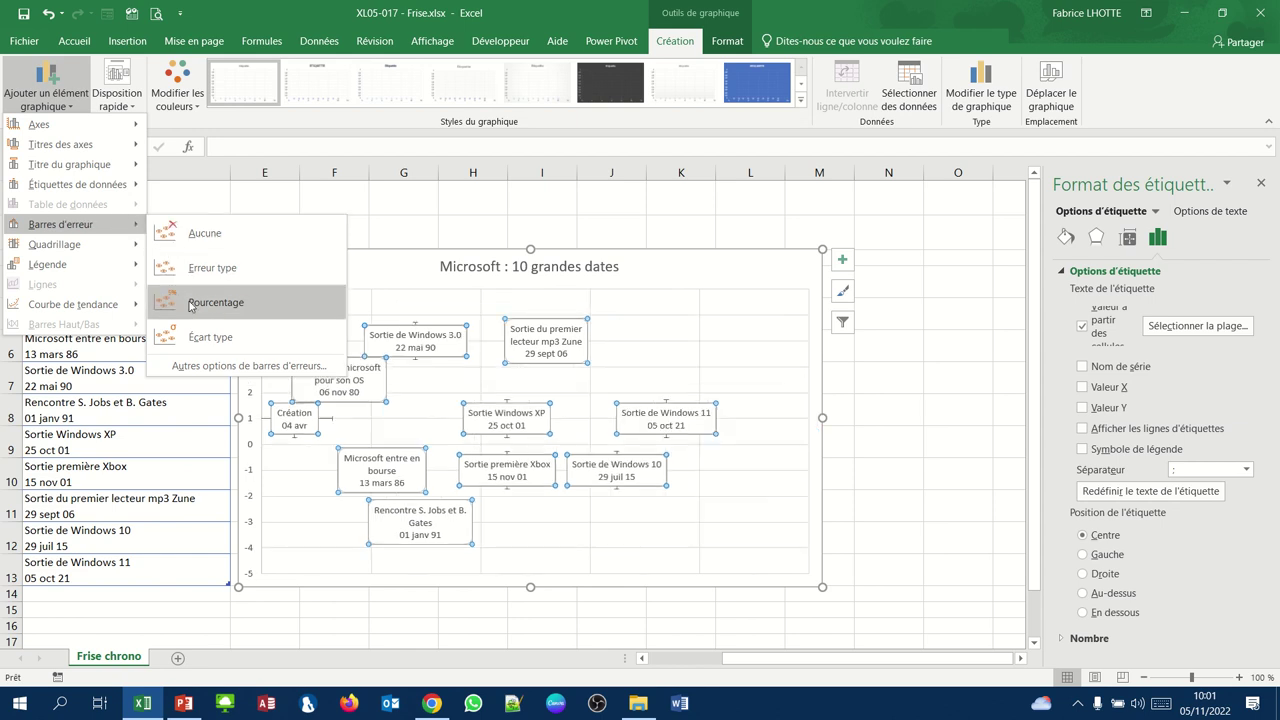
pyautogui.click(188, 364)
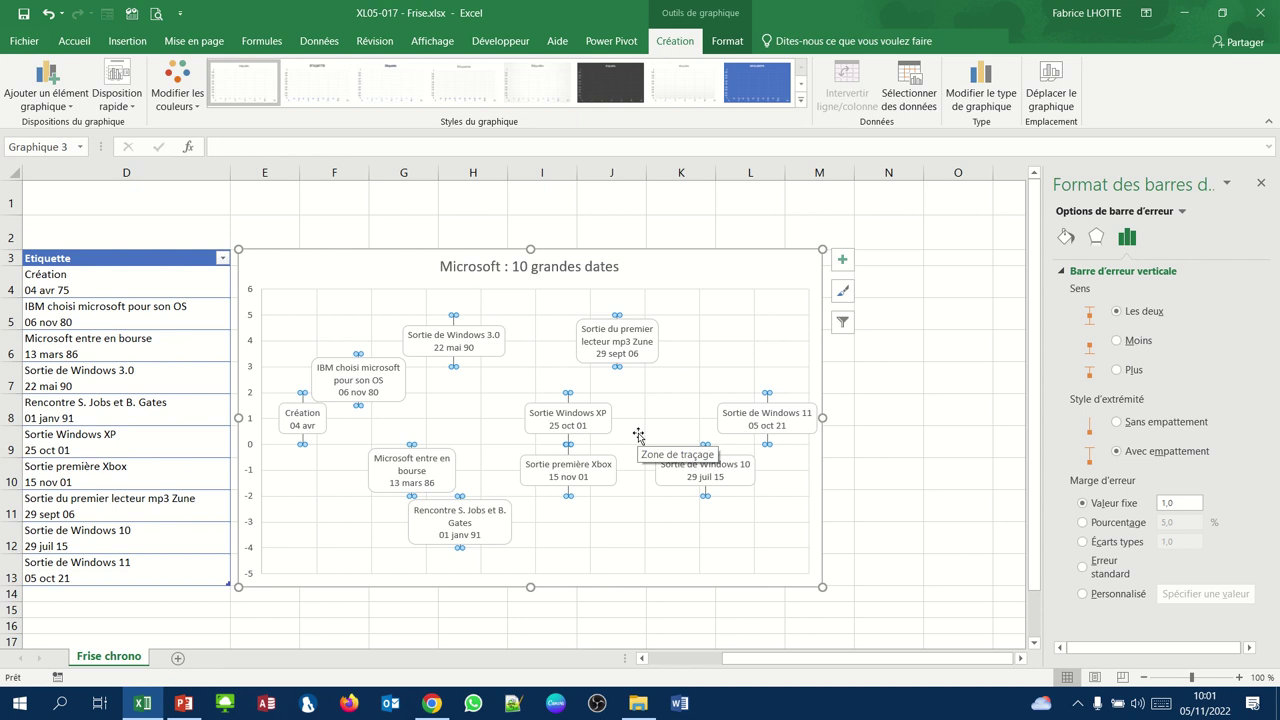
# Set the error bars to direction Moins with a 100% percentage.
pyautogui.click(1118, 343)
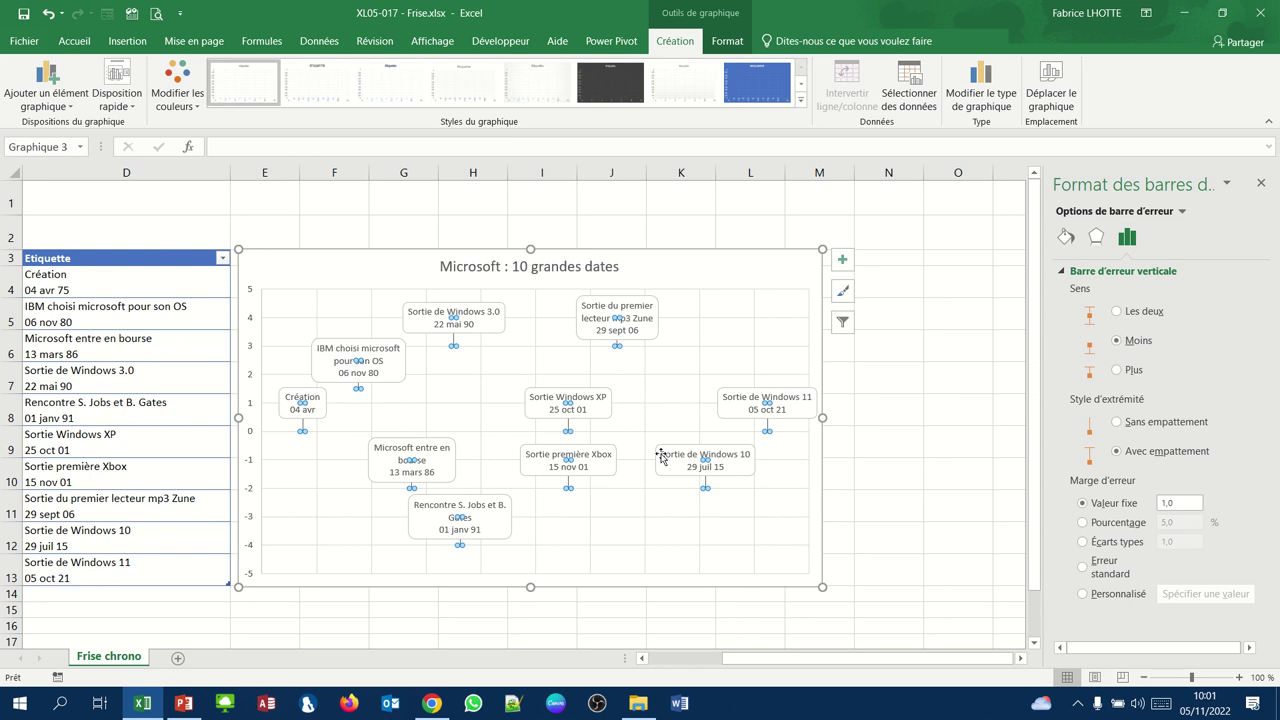
pyautogui.click(1084, 526)
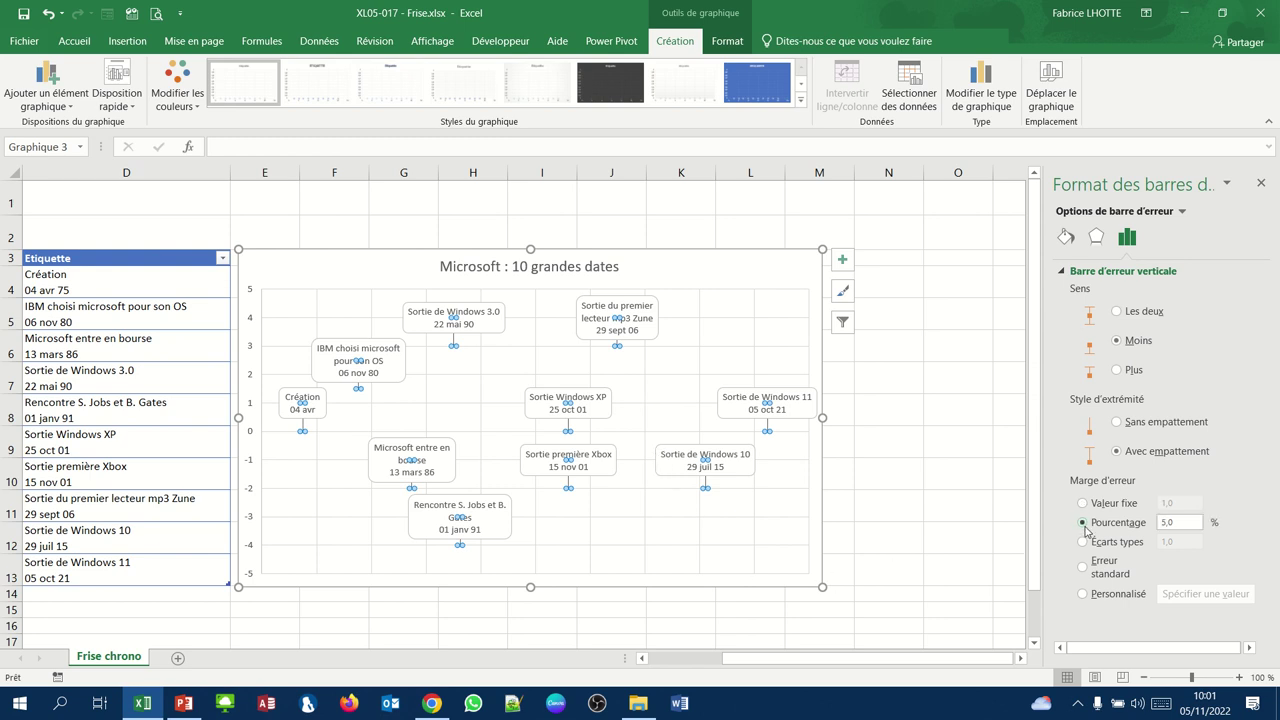
pyautogui.doubleClick(1182, 522)
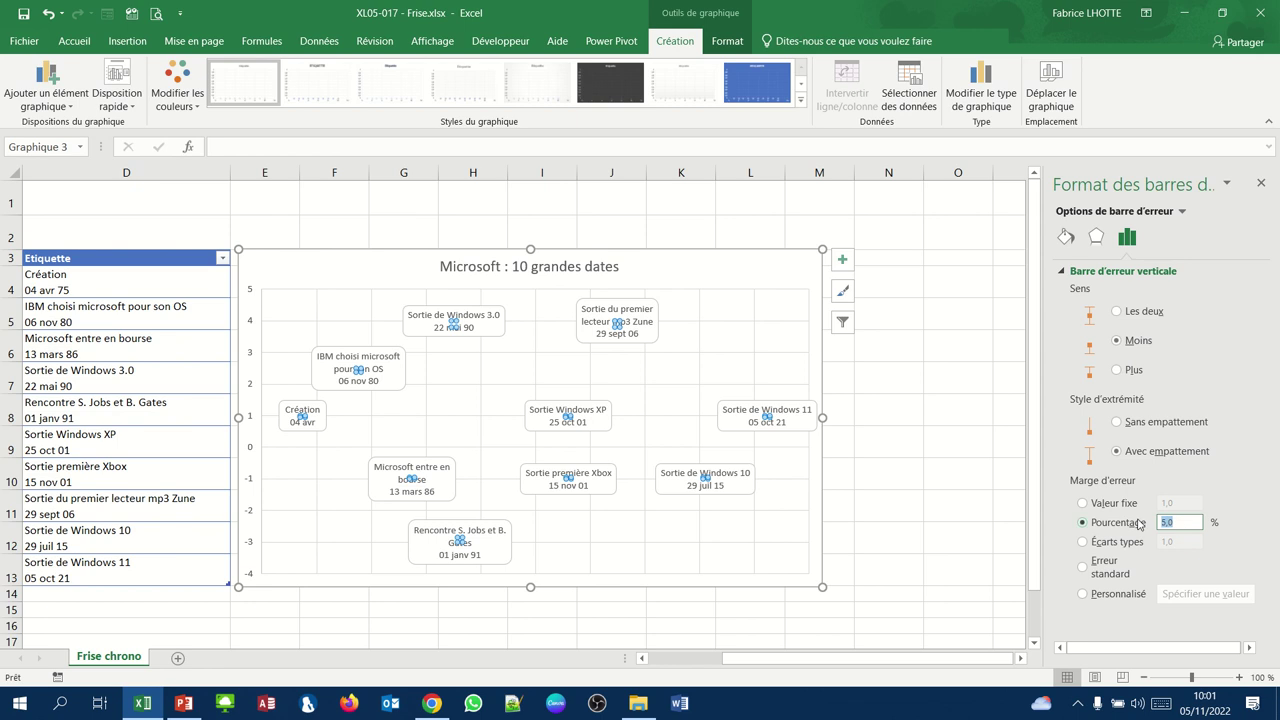
pyautogui.write('100')
pyautogui.click(674, 370)
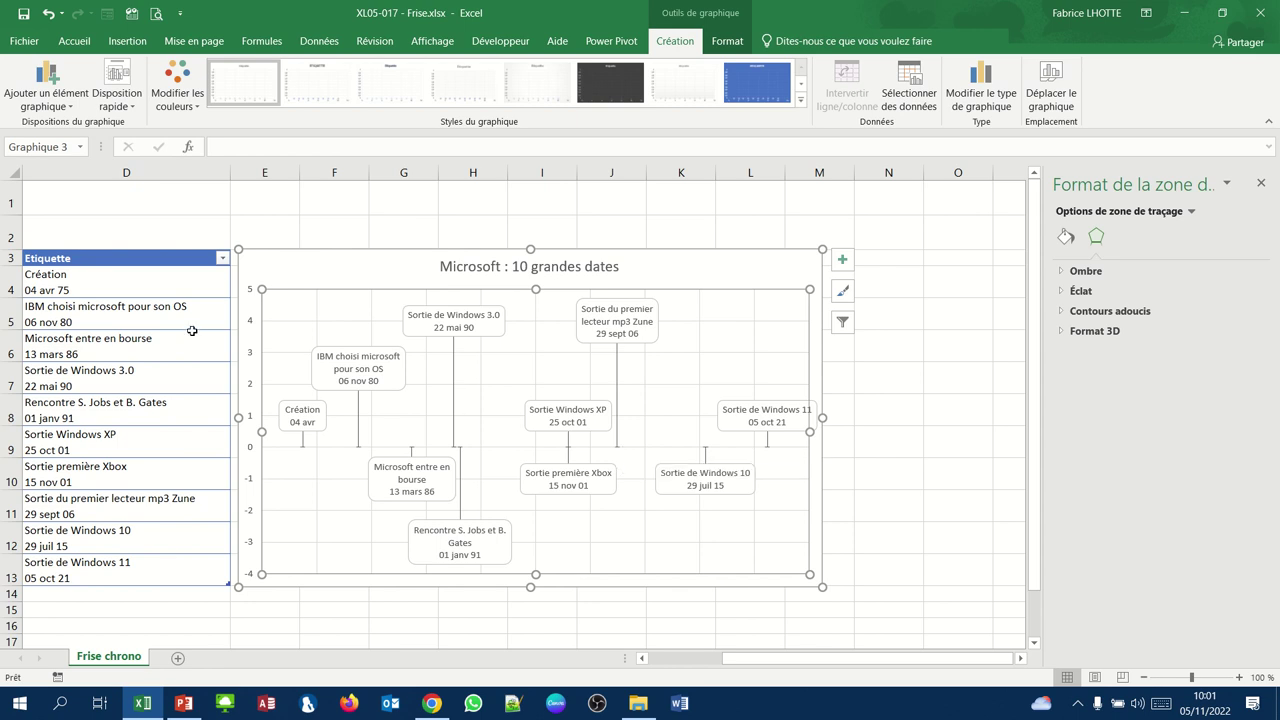
# Add the primary horizontal date axis, 08/03/1971 to 09/12/2025, and select it.
pyautogui.click(43, 97)
pyautogui.moveTo(50, 125)
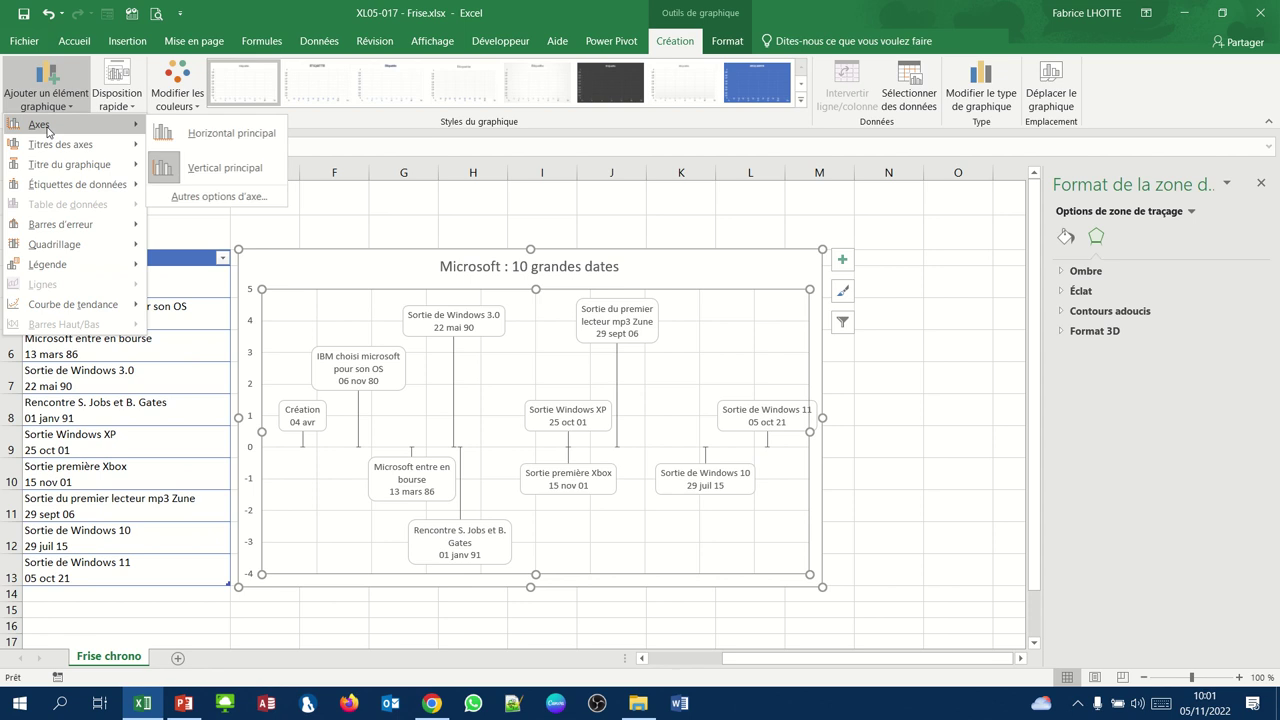
pyautogui.click(193, 139)
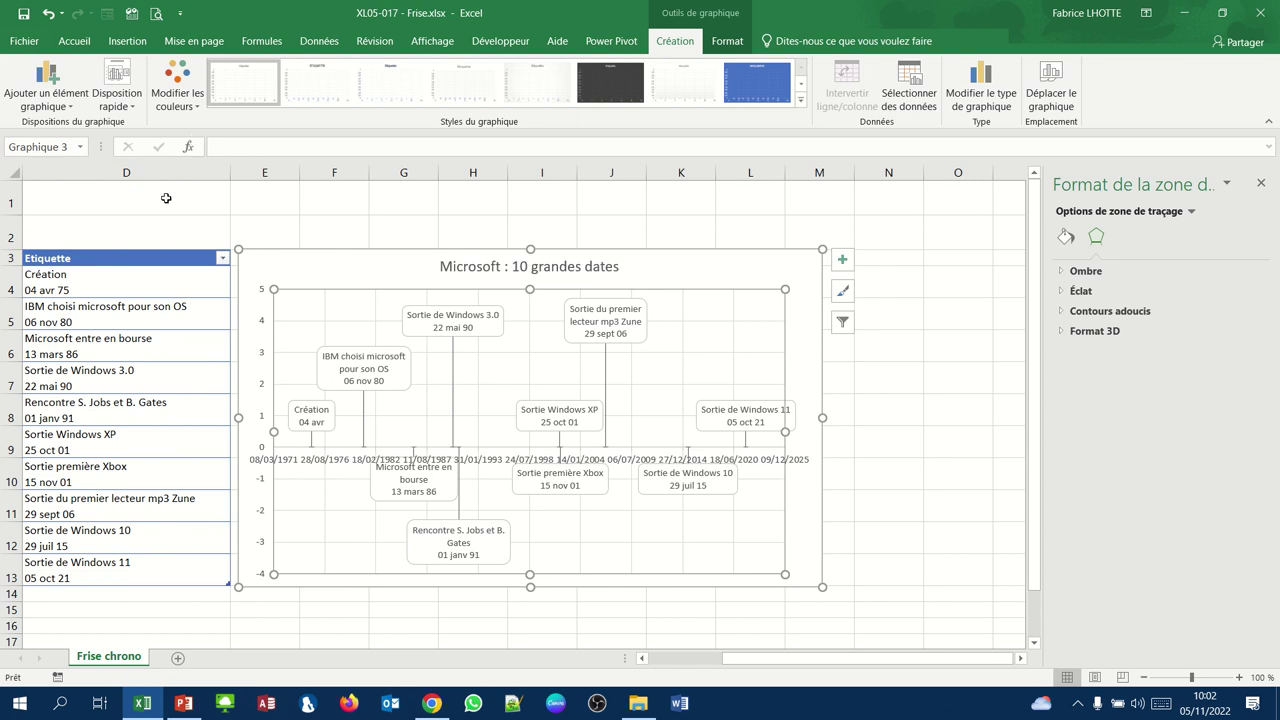
pyautogui.click(326, 449)
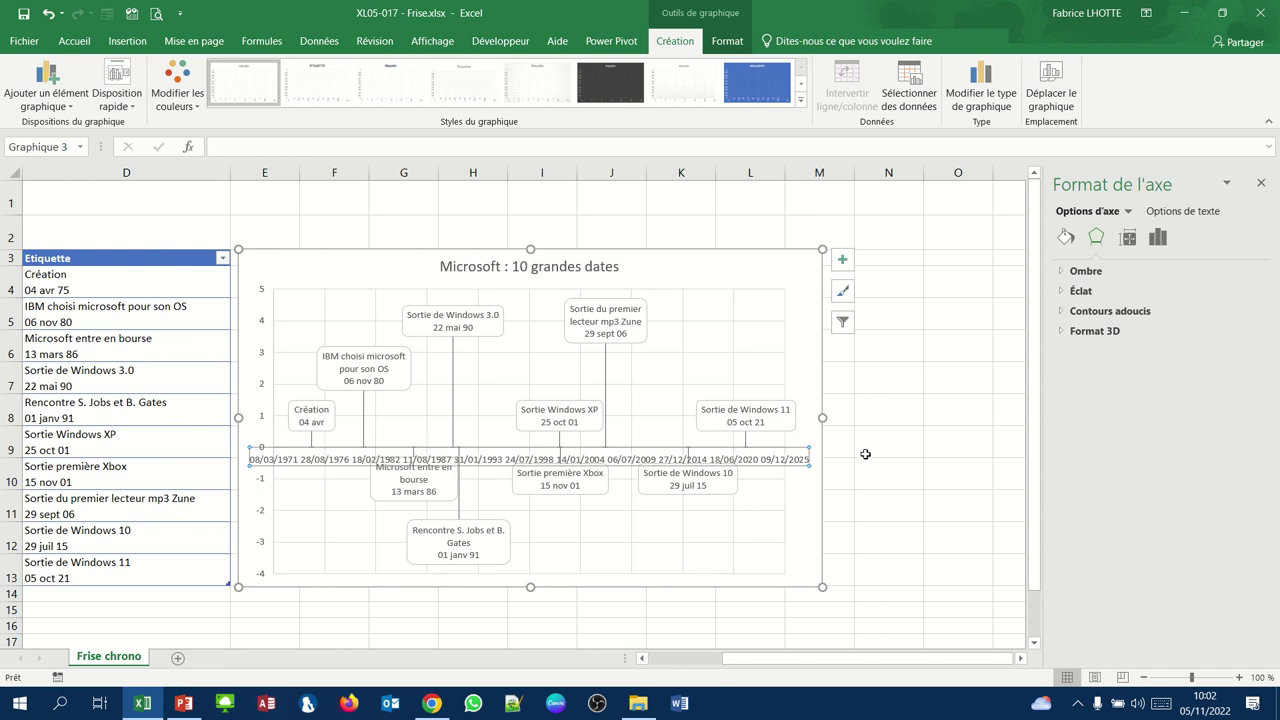
# Make the horizontal axis a solid theme-coloured line 3 pt wide.
pyautogui.click(1066, 240)
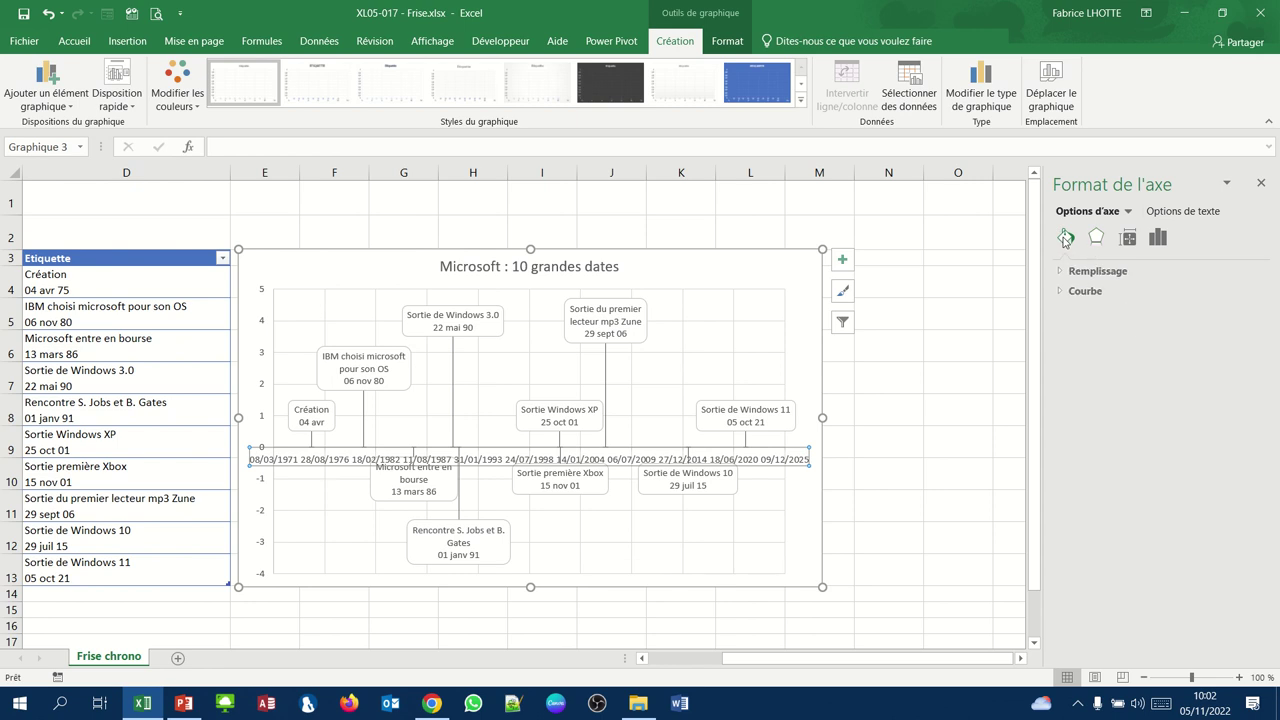
pyautogui.click(1066, 273)
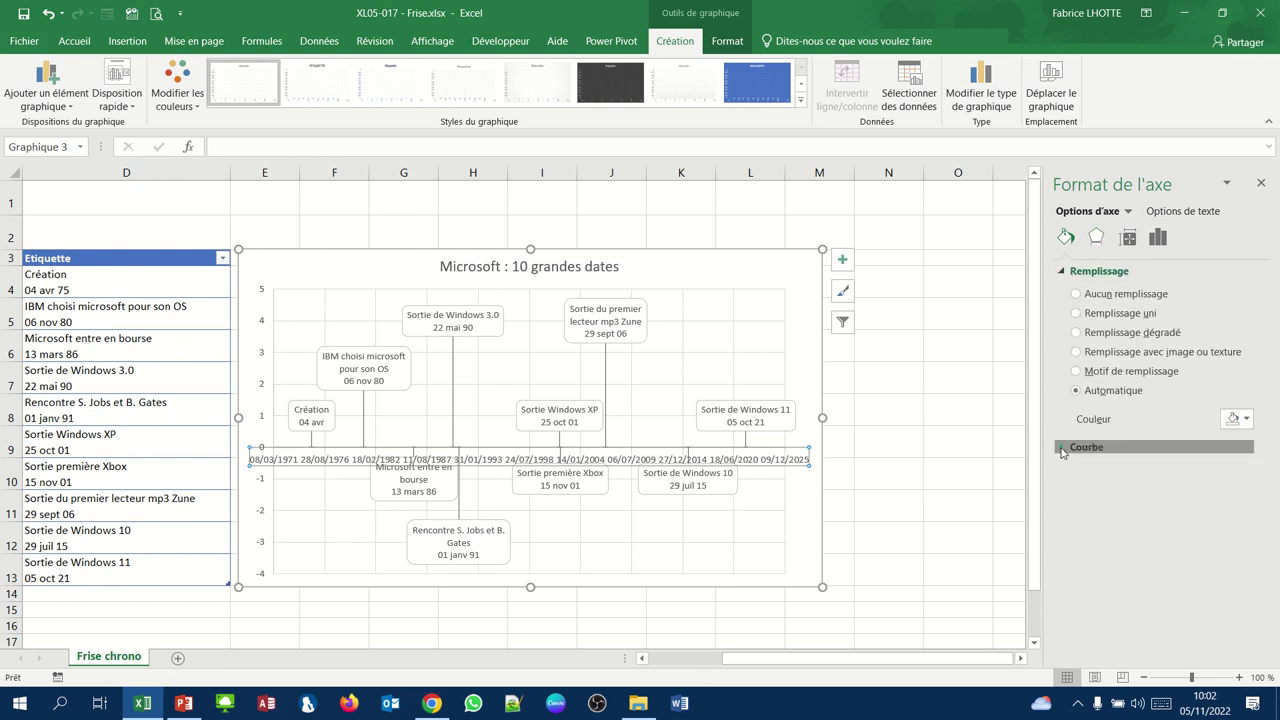
pyautogui.click(1063, 449)
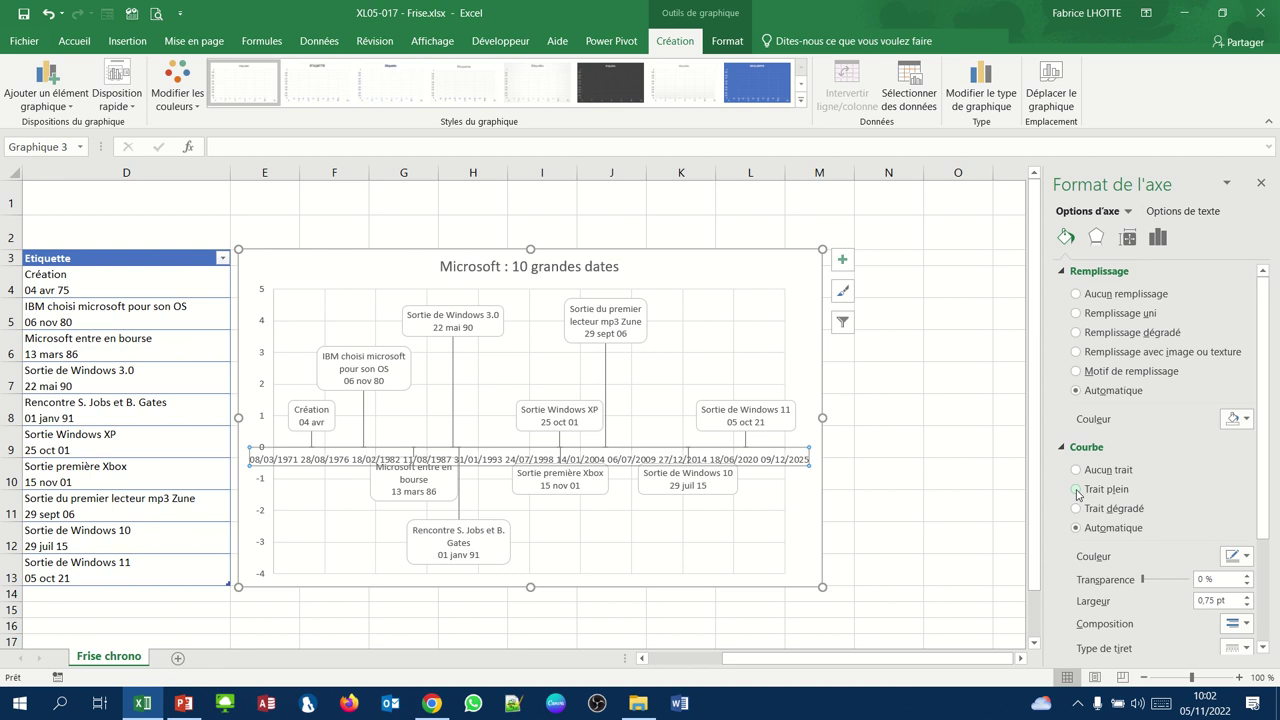
pyautogui.click(1077, 490)
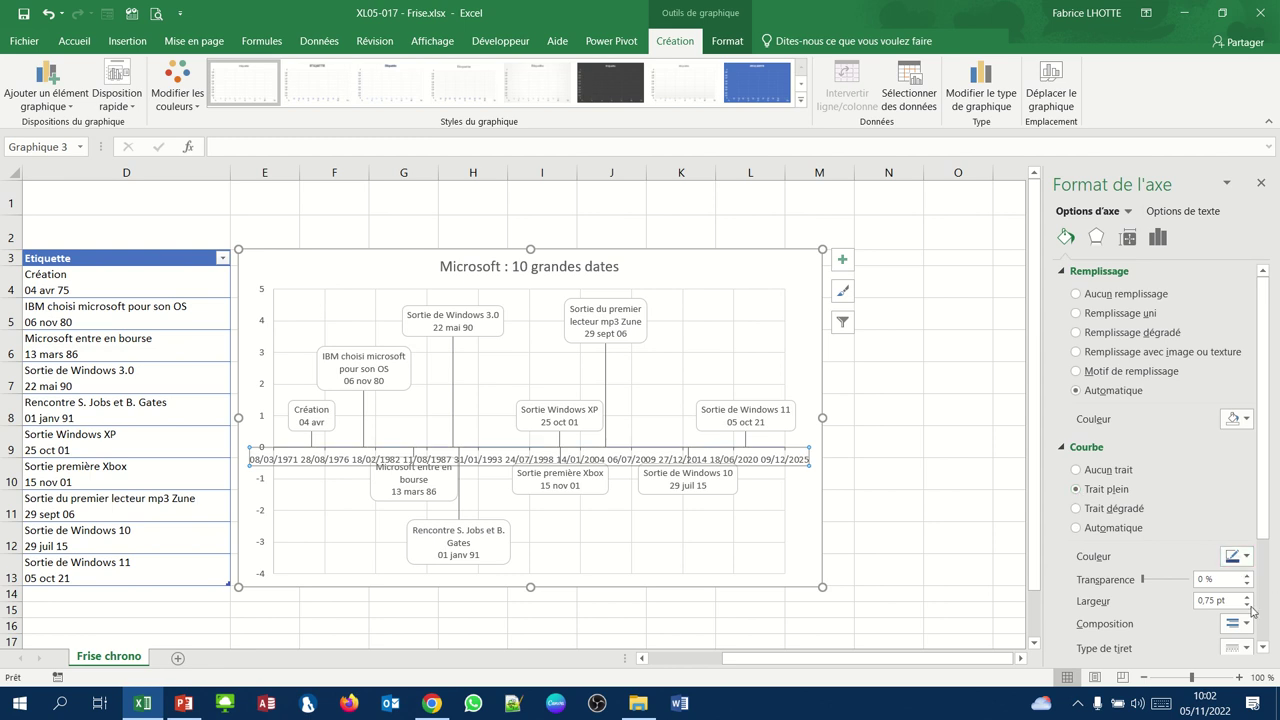
pyautogui.click(1246, 557)
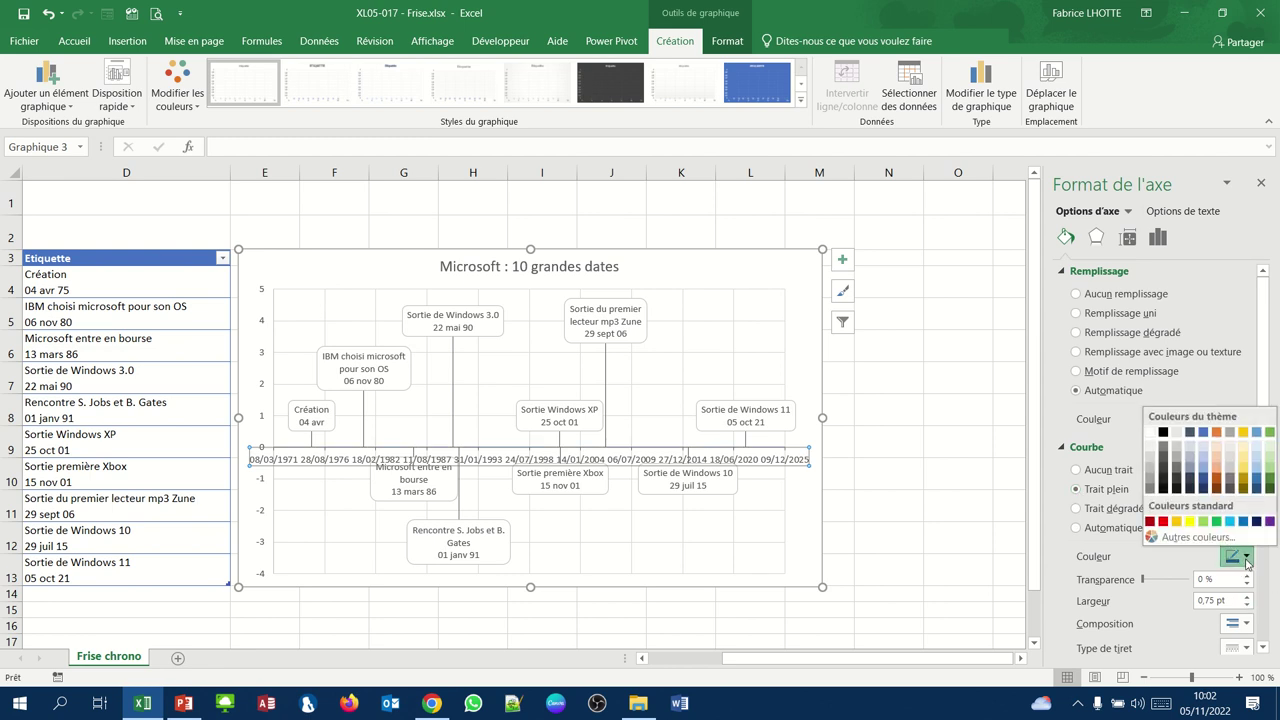
pyautogui.click(1257, 436)
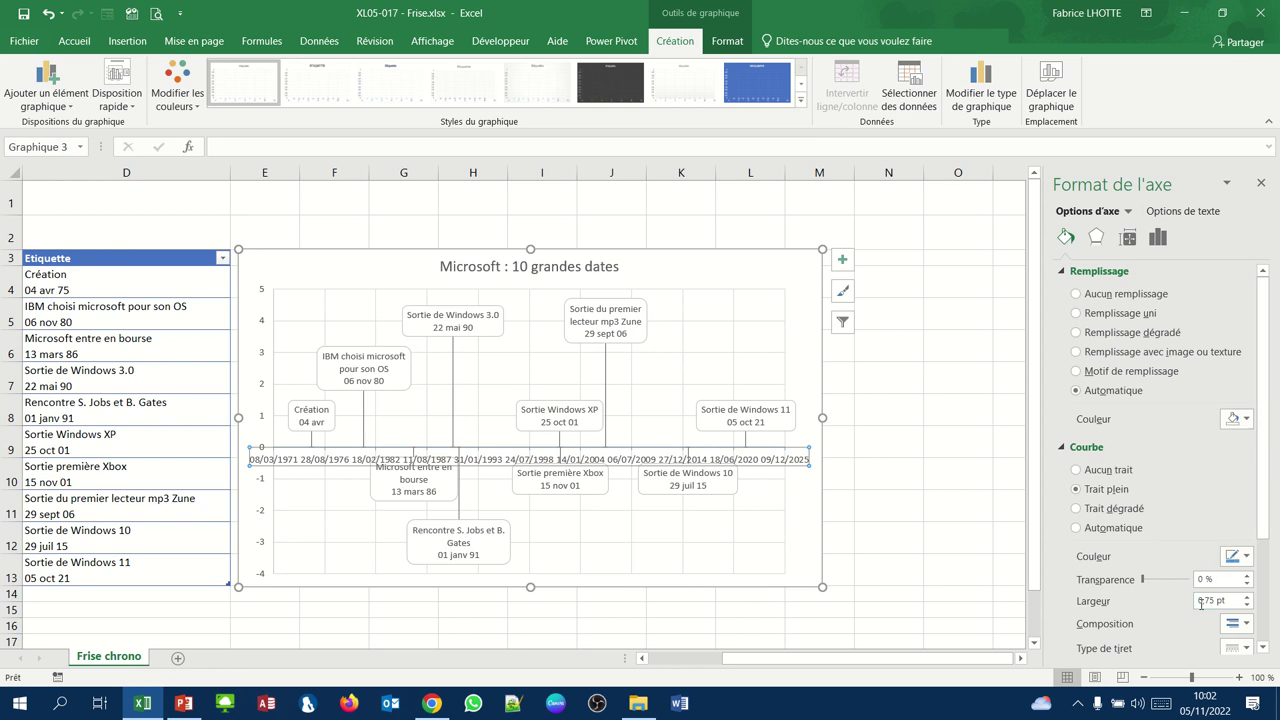
pyautogui.click(1247, 596)
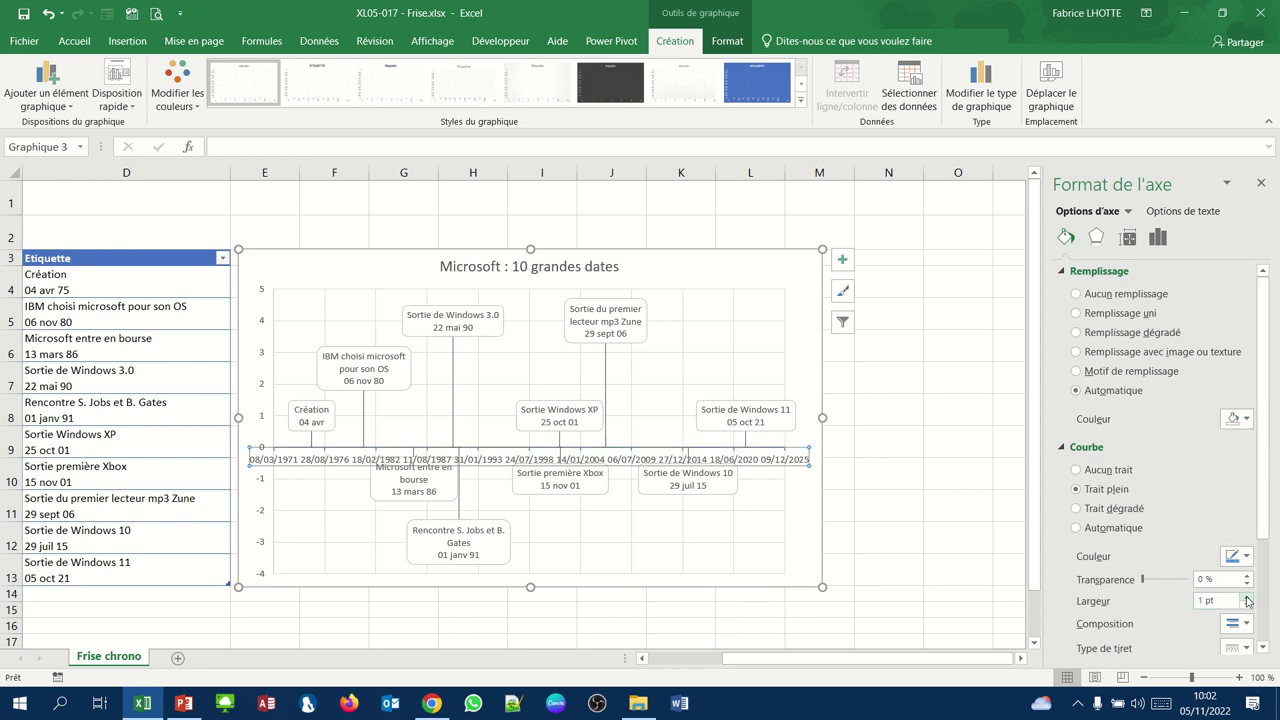
pyautogui.click(1246, 598)
pyautogui.click(1246, 598)
pyautogui.click(1246, 598)
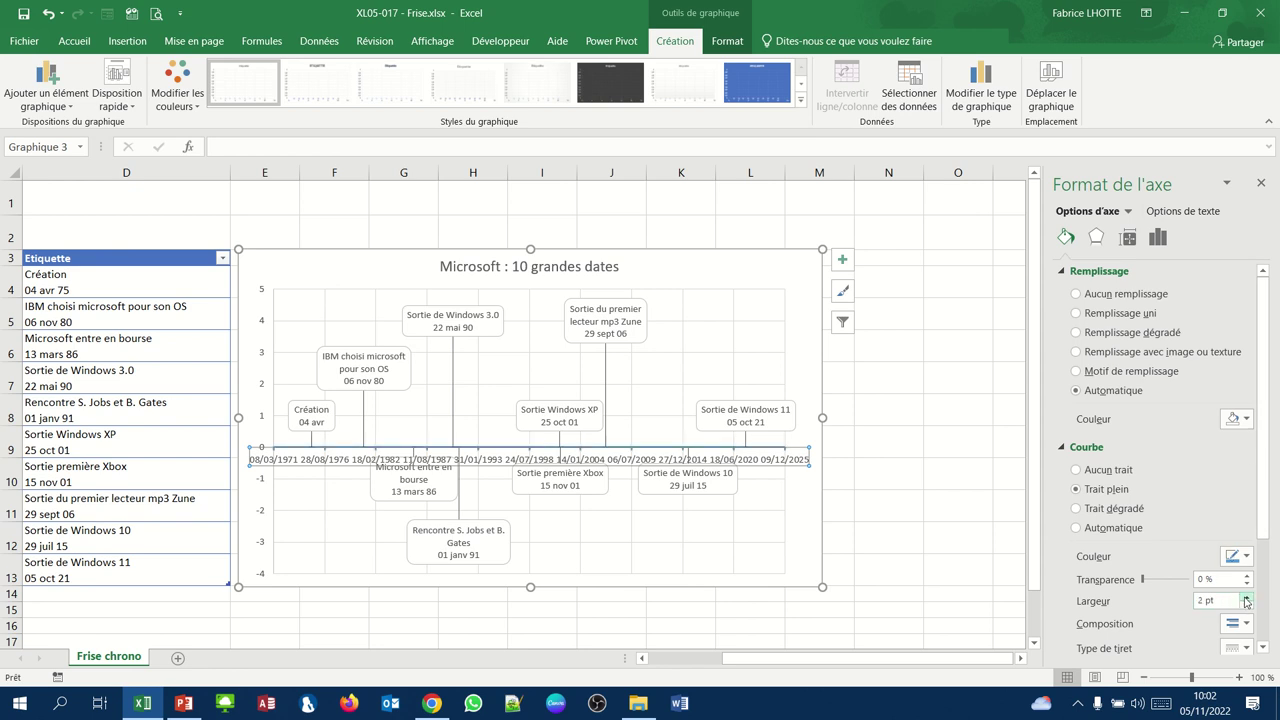
pyautogui.click(1246, 598)
pyautogui.click(1246, 598)
pyautogui.click(1246, 598)
pyautogui.click(1246, 597)
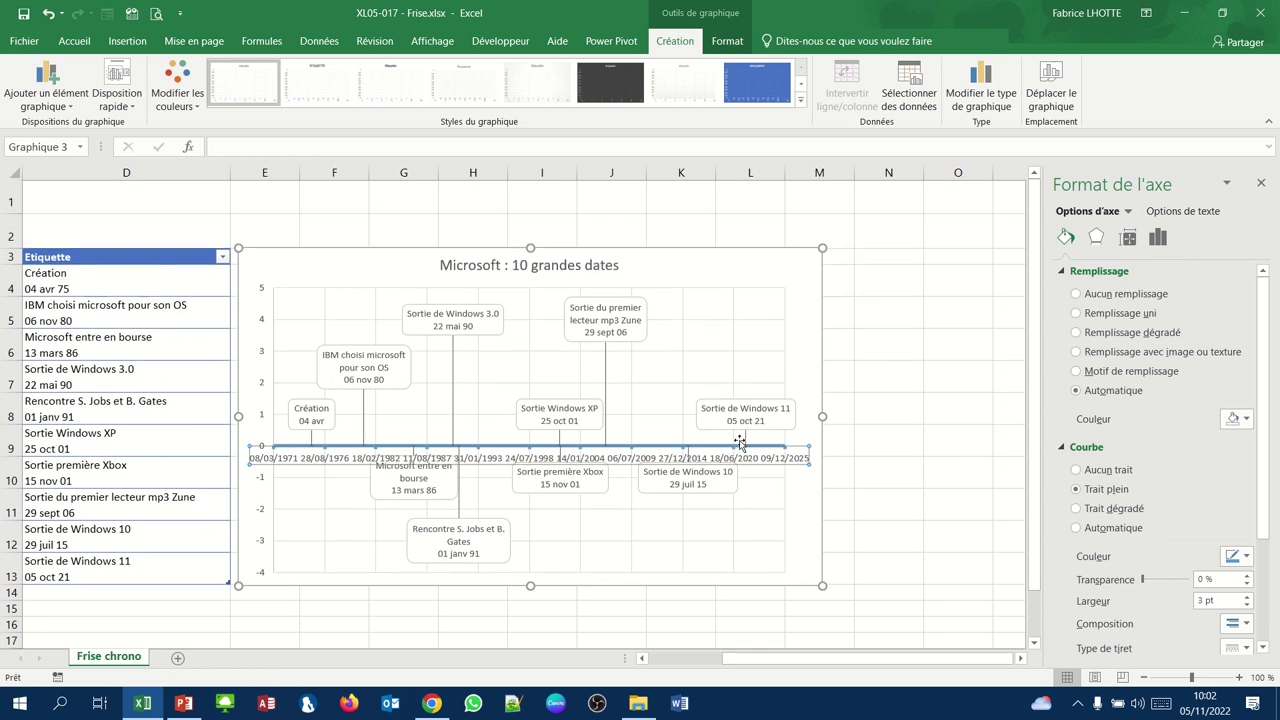
# Start the axis line with an oval (round dot) marker.
pyautogui.scroll(-1, 740, 441)
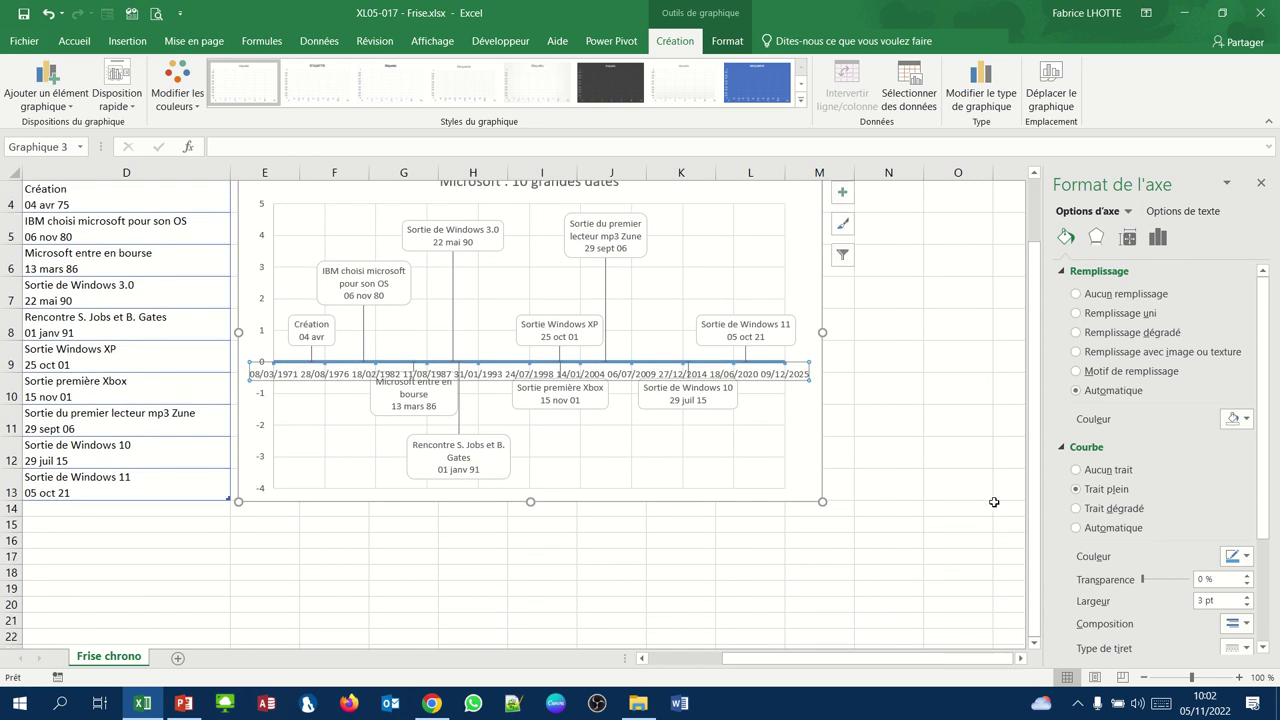
pyautogui.scroll(-3, 1077, 514)
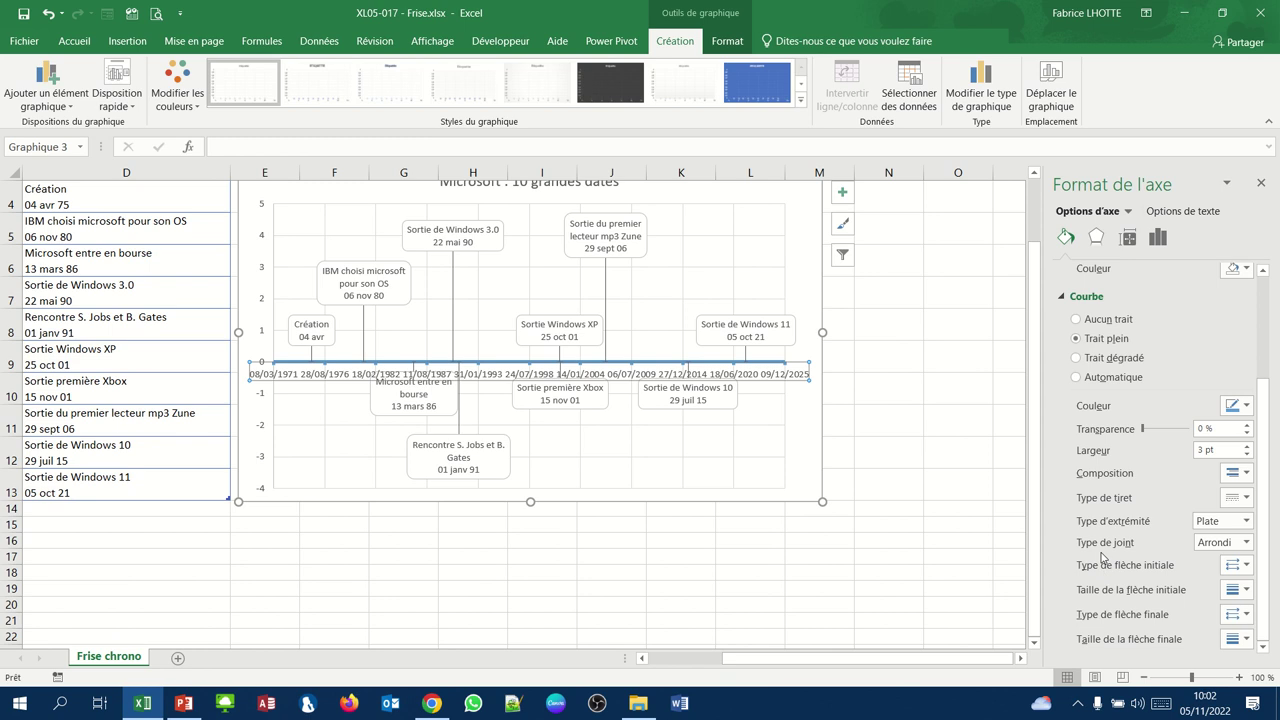
pyautogui.click(1247, 567)
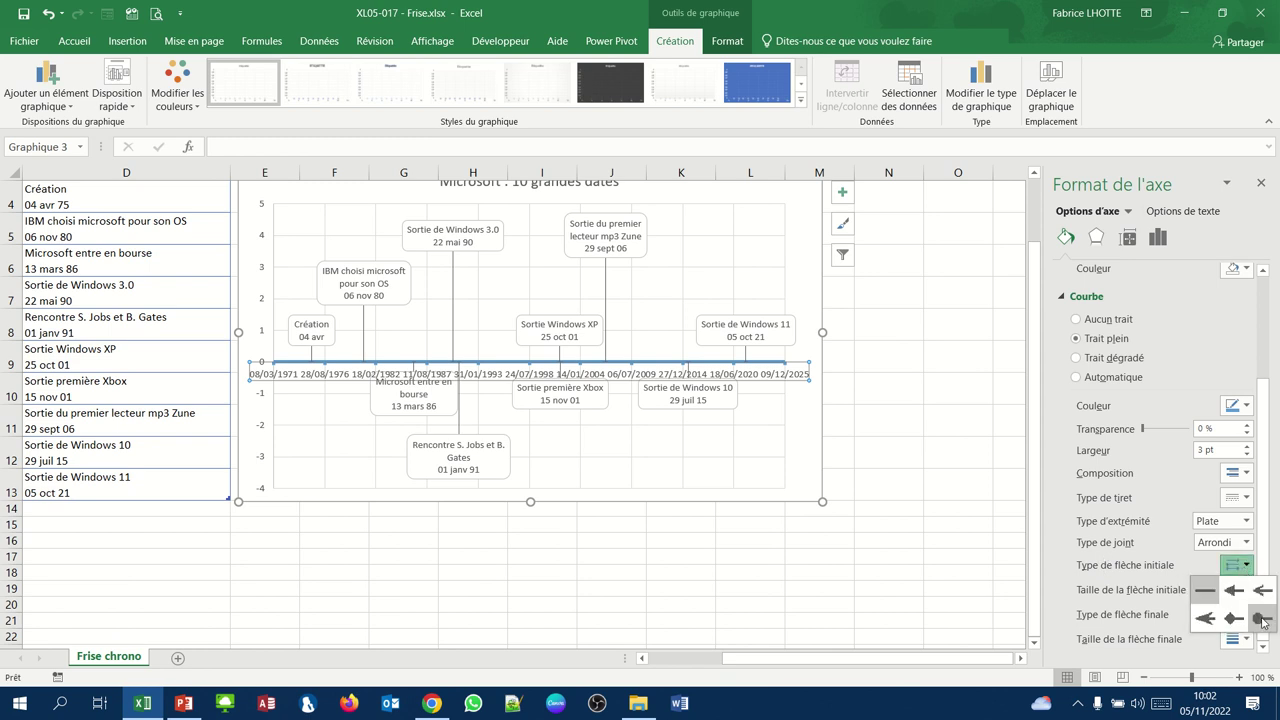
pyautogui.click(1262, 620)
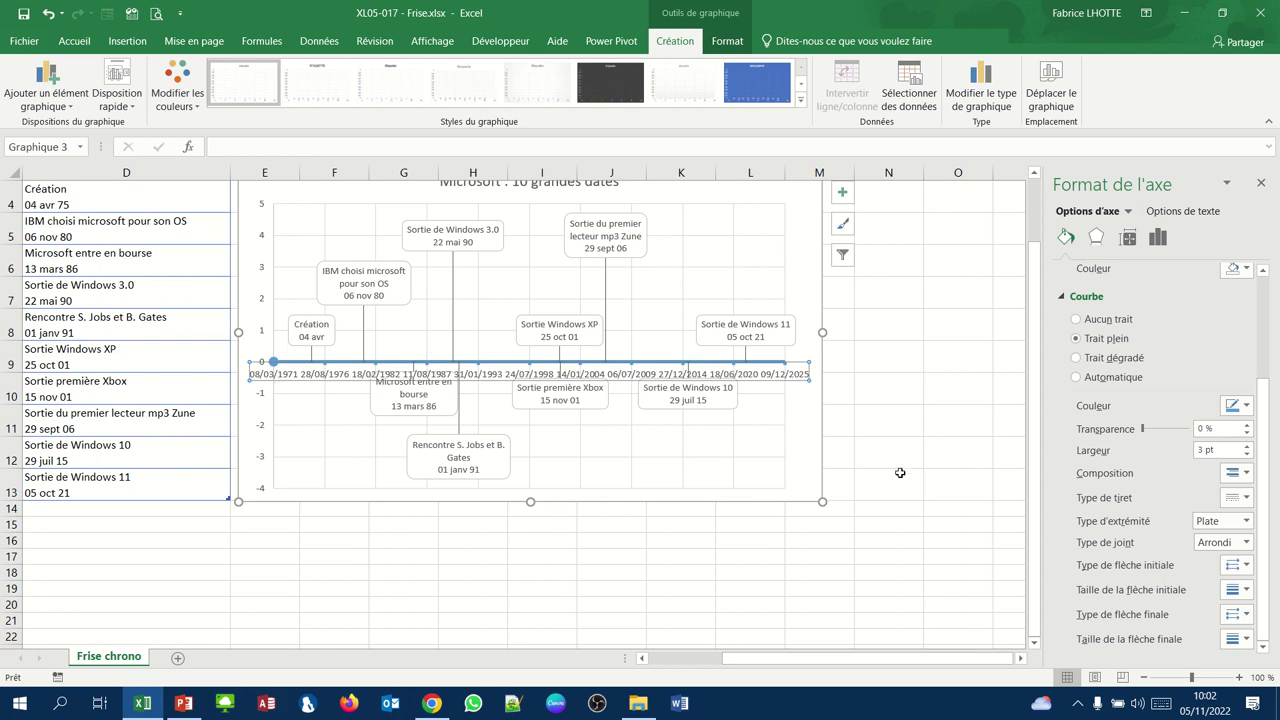
# End the axis line with an arrowhead and adjust its size.
pyautogui.click(1250, 638)
pyautogui.click(1266, 624)
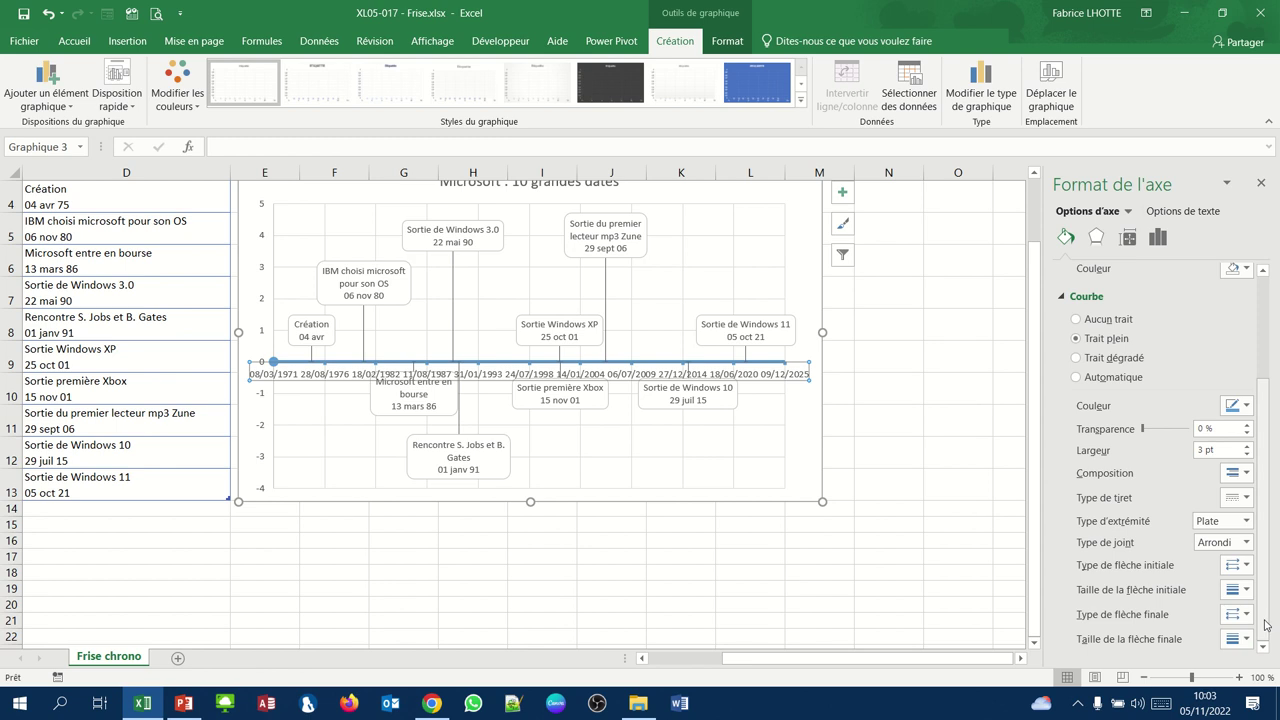
pyautogui.click(1240, 614)
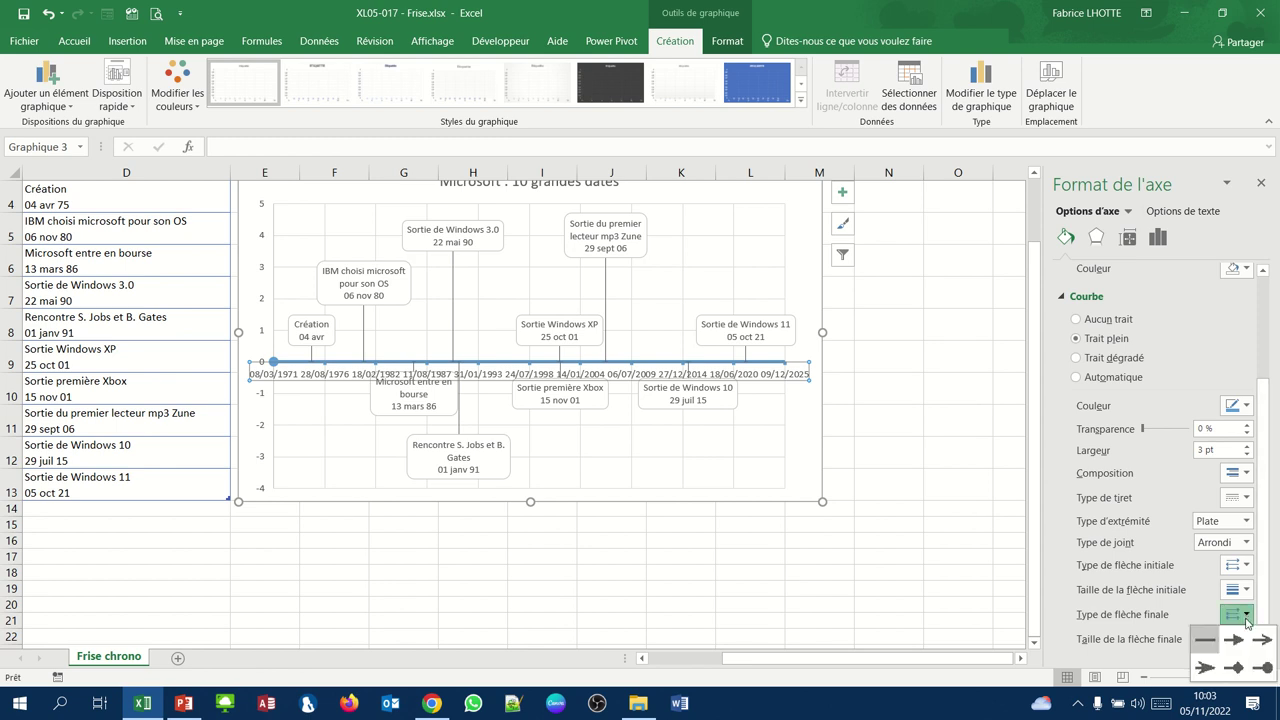
pyautogui.click(1205, 667)
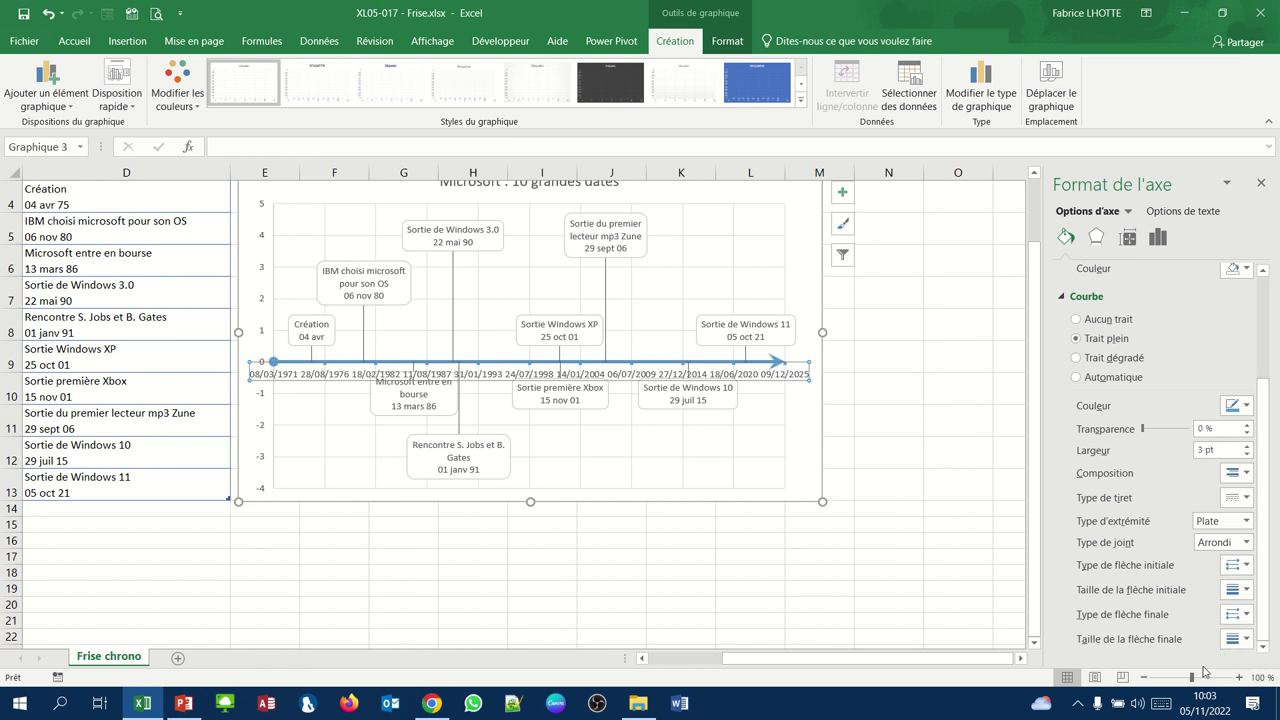
pyautogui.click(1247, 641)
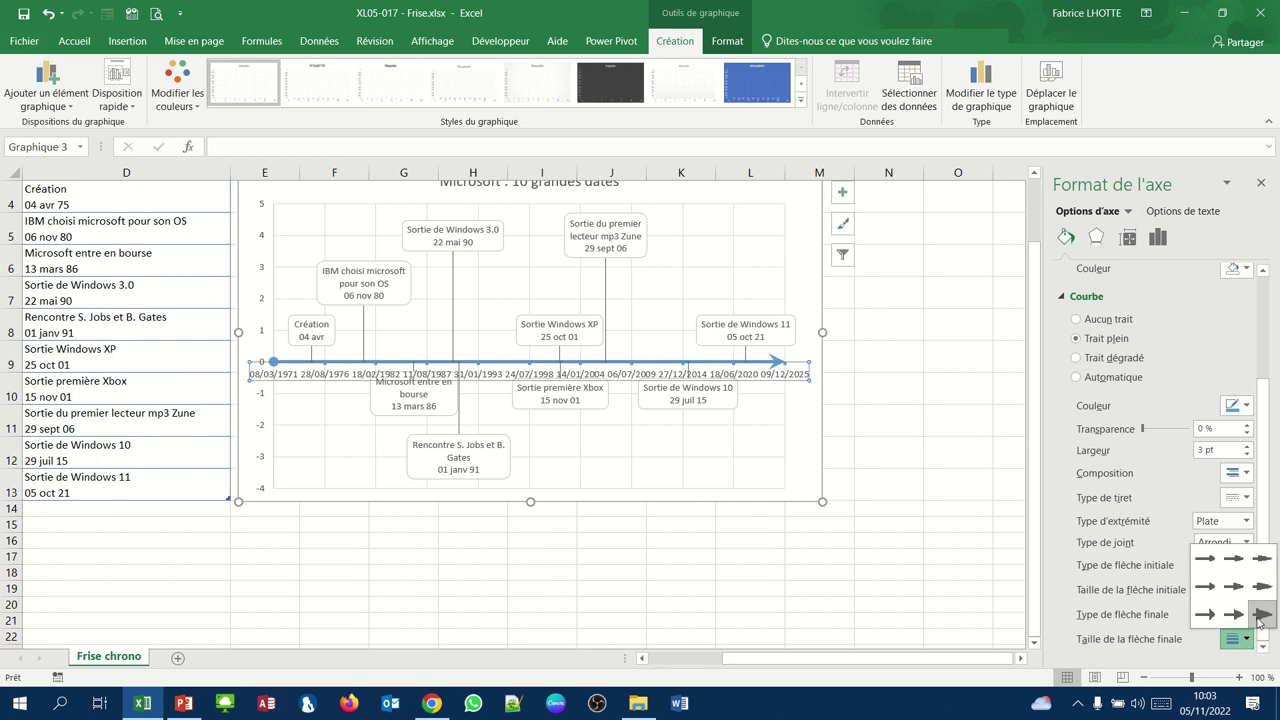
pyautogui.click(1262, 612)
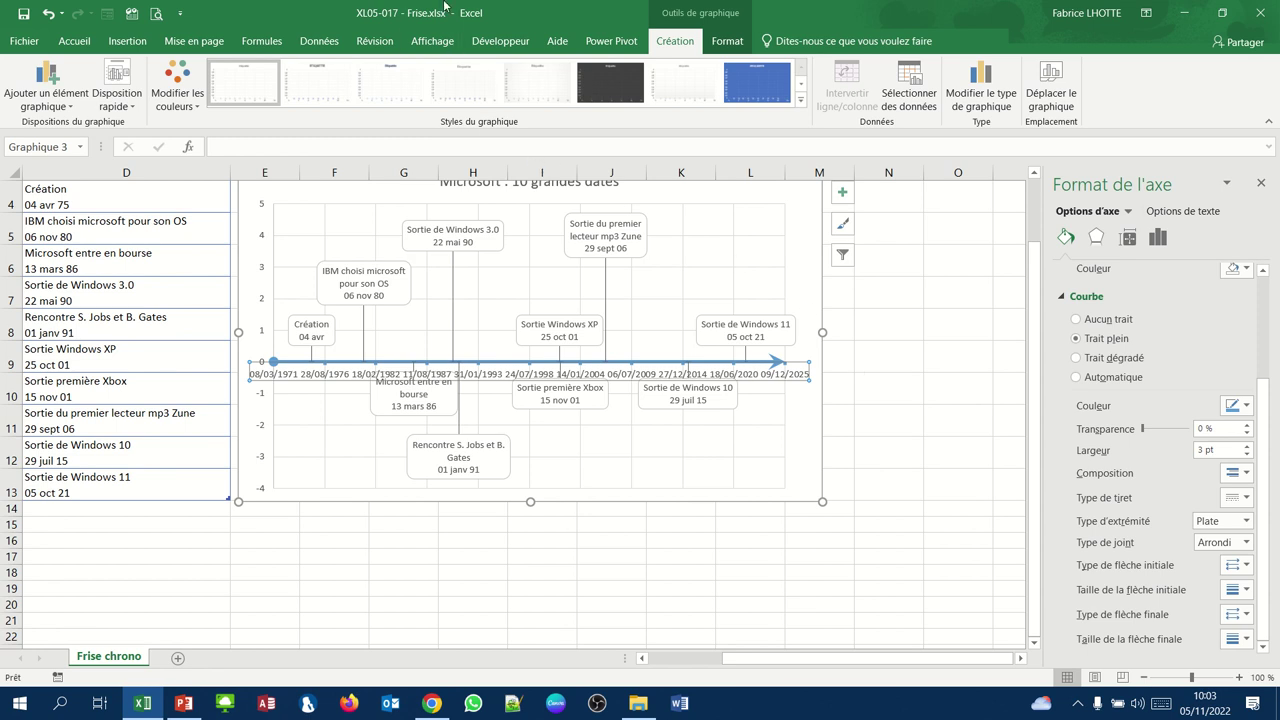
pyautogui.moveTo(483, 20)
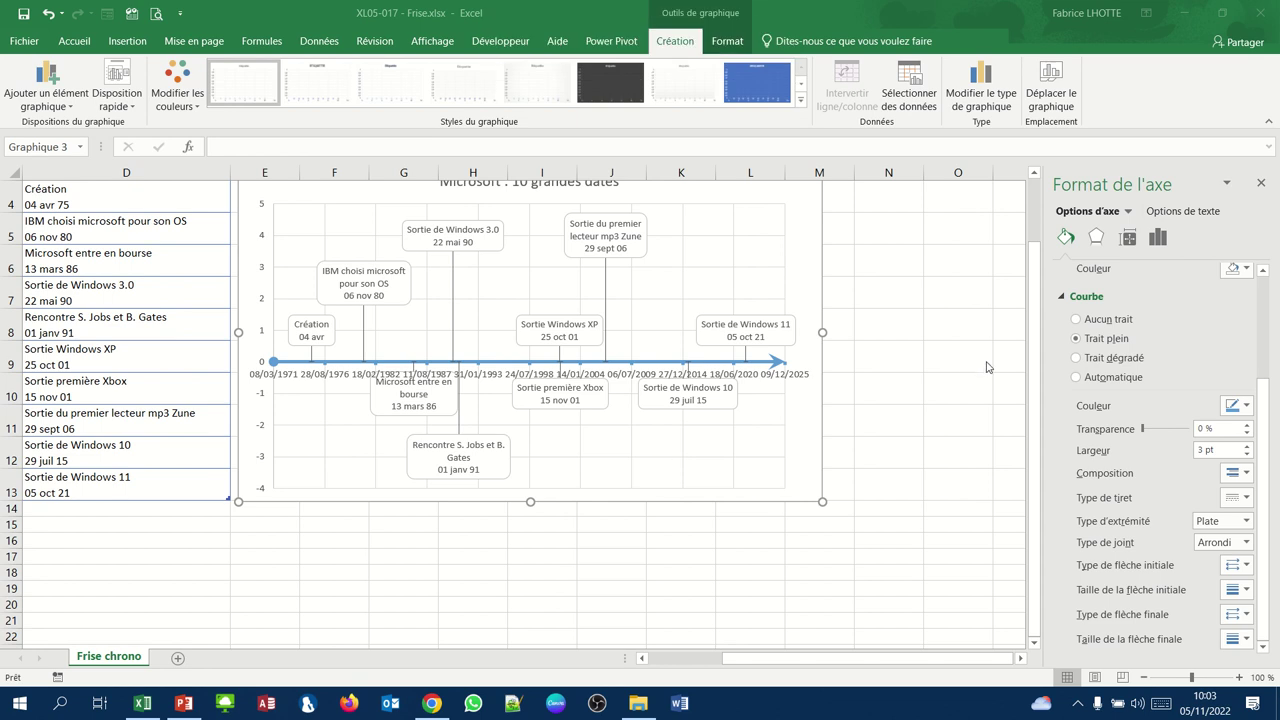
pyautogui.click(1160, 246)
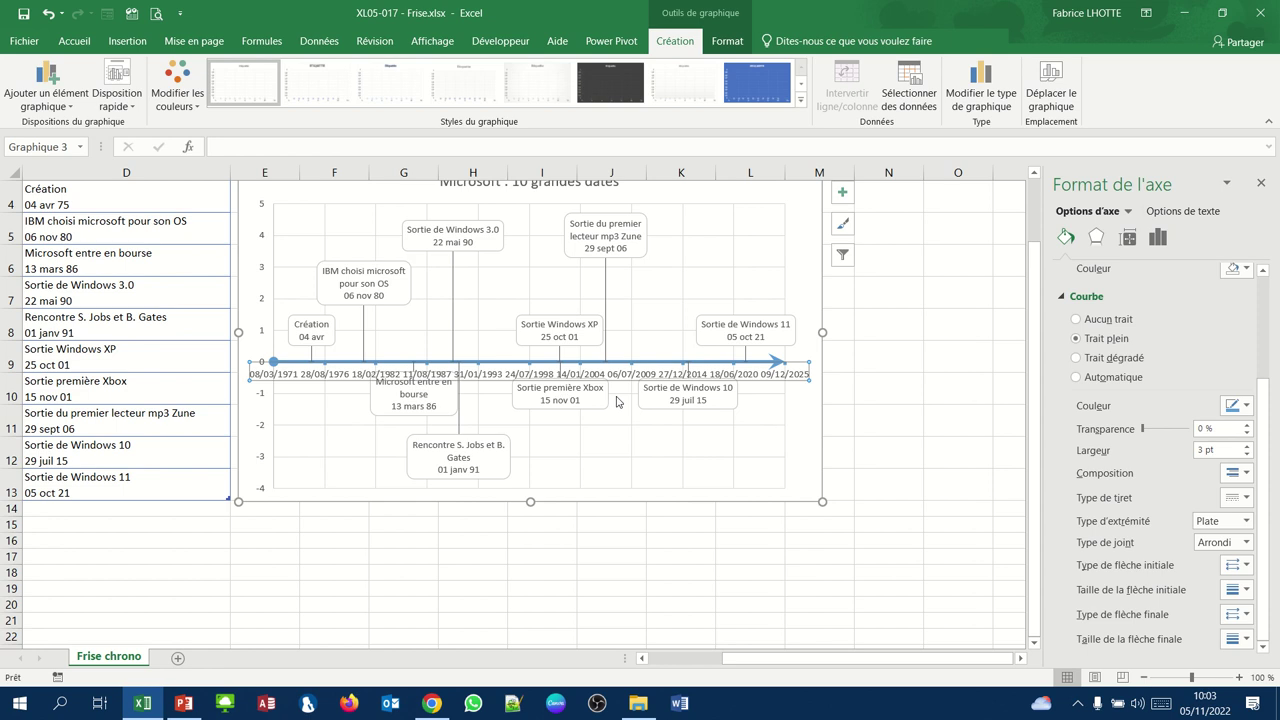
# Set the axis Position de l'étiquette to Aucun to hide the date labels.
pyautogui.click(1156, 238)
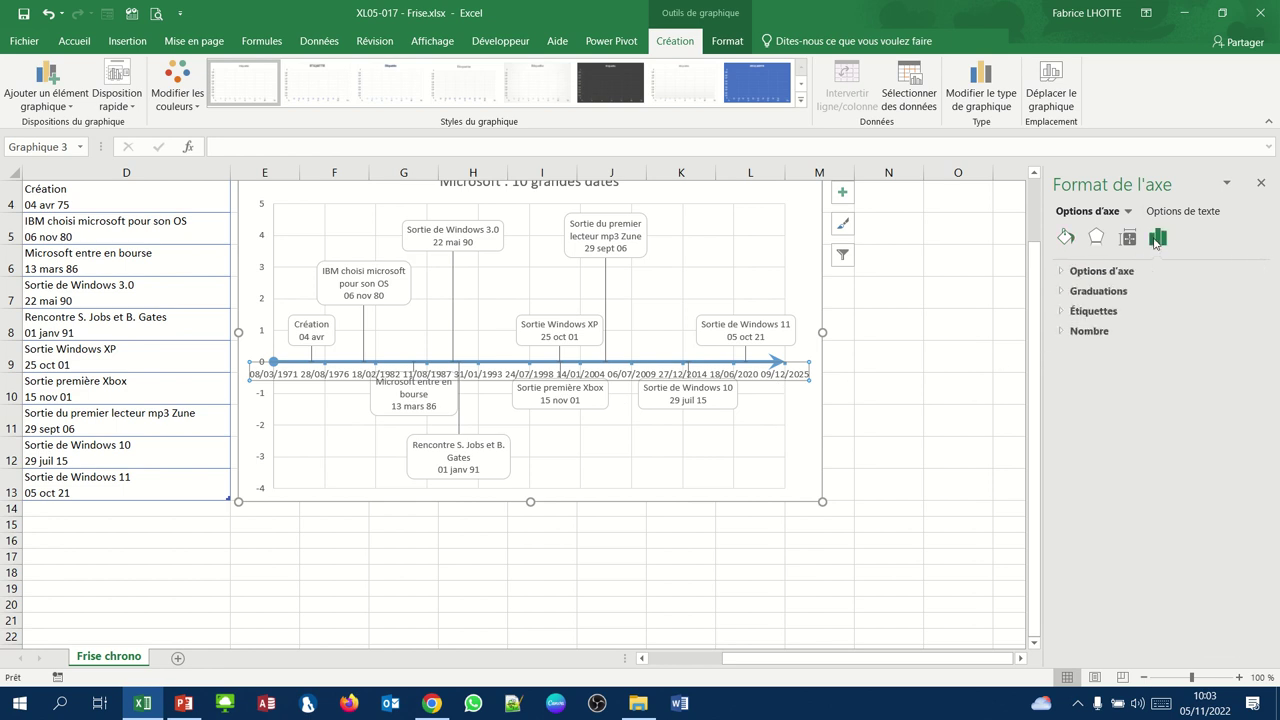
pyautogui.click(1062, 272)
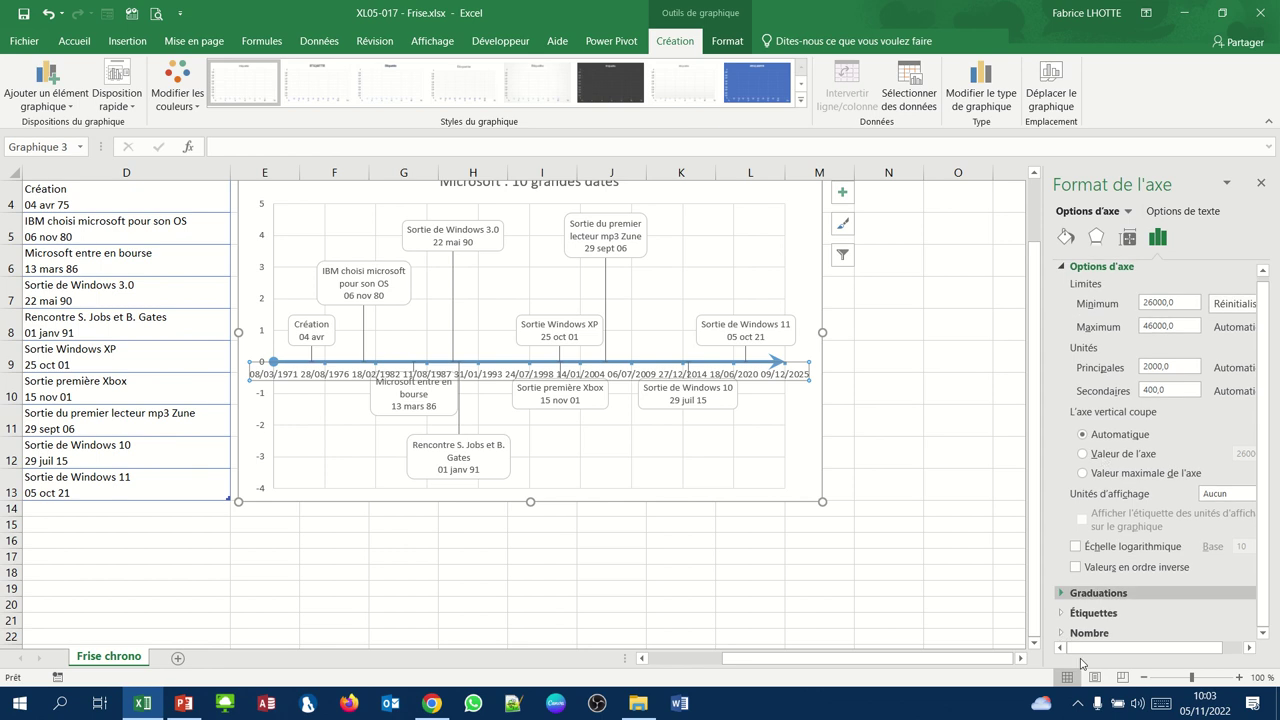
pyautogui.click(1063, 614)
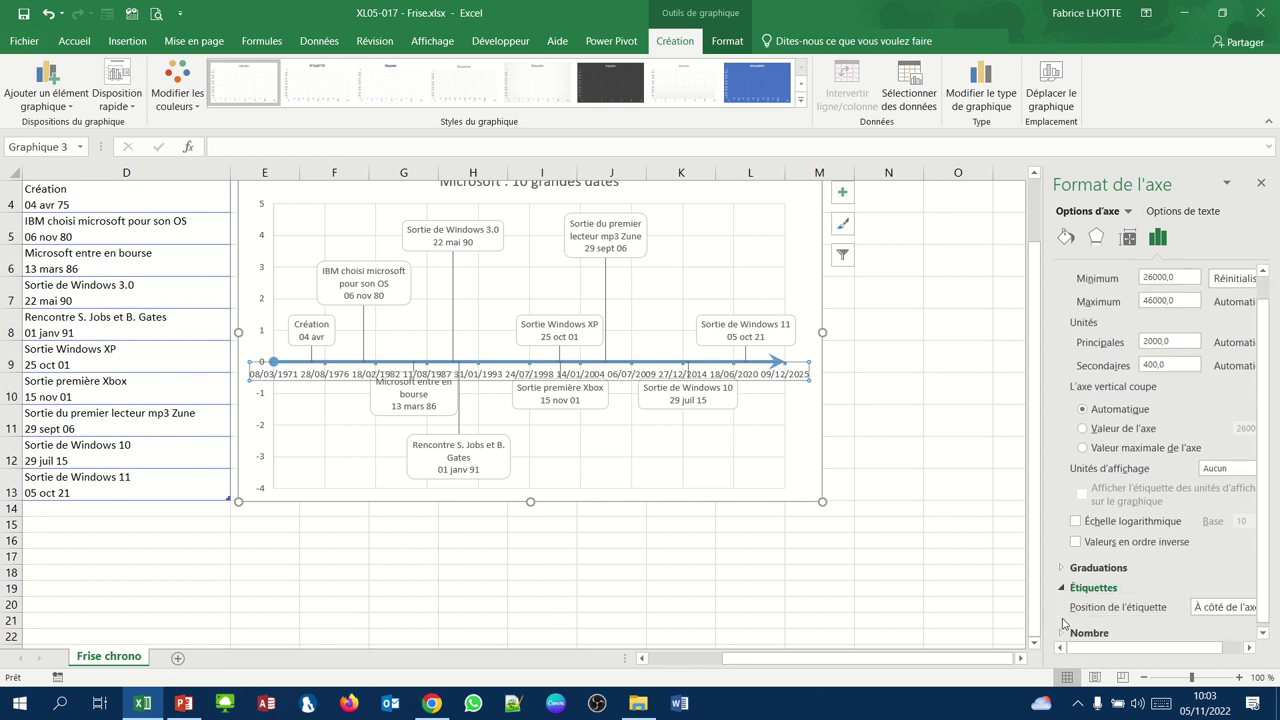
pyautogui.click(1206, 609)
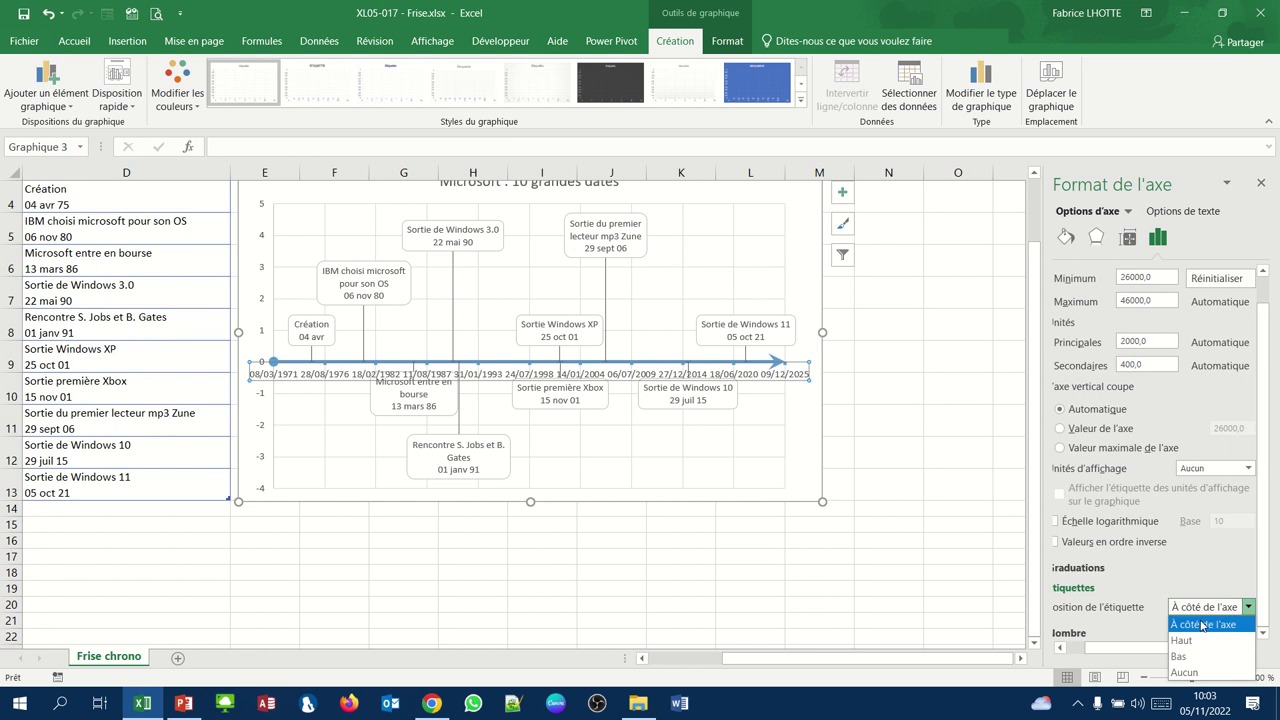
pyautogui.click(1195, 672)
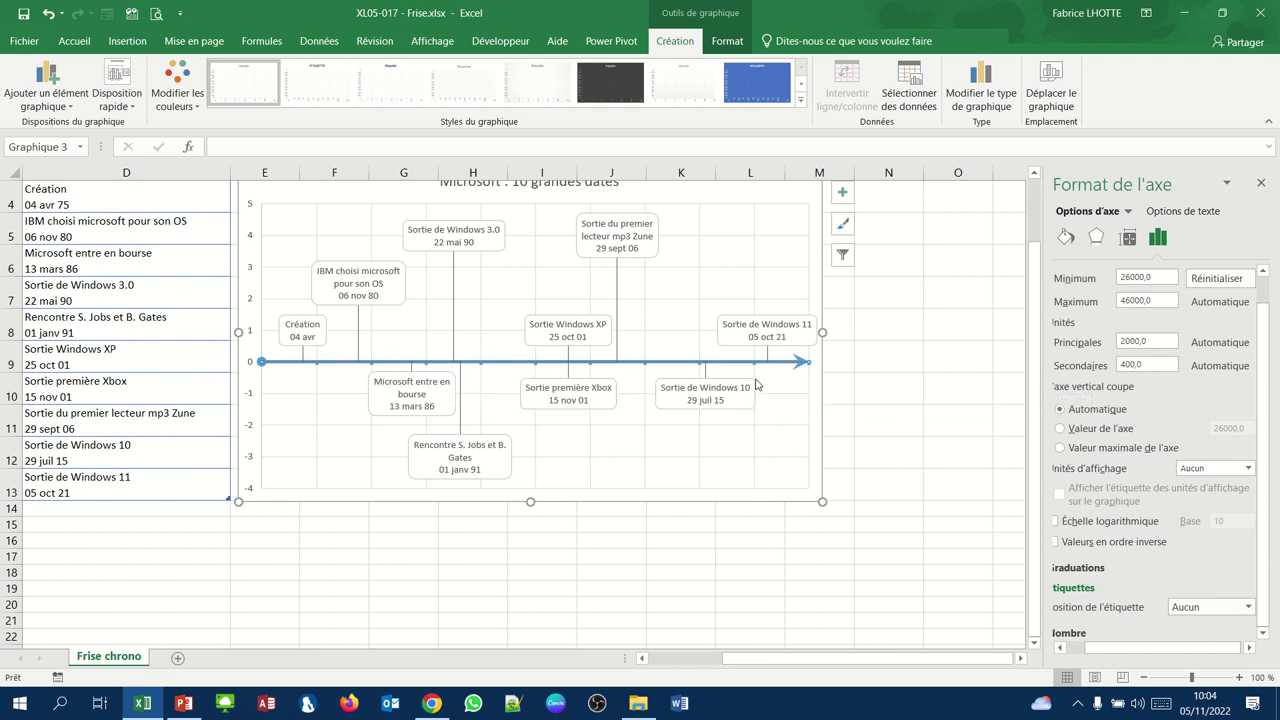
# Set the axis major tick mark type to Aucun.
pyautogui.click(1059, 567)
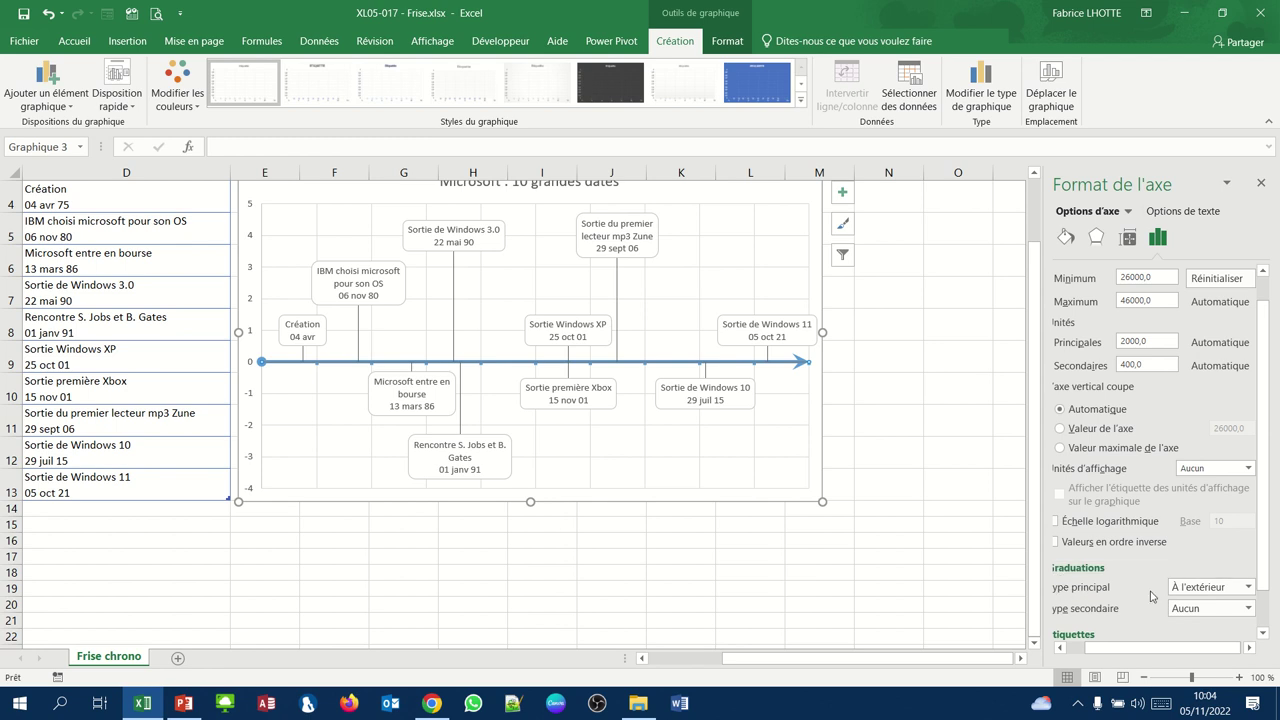
pyautogui.click(1186, 596)
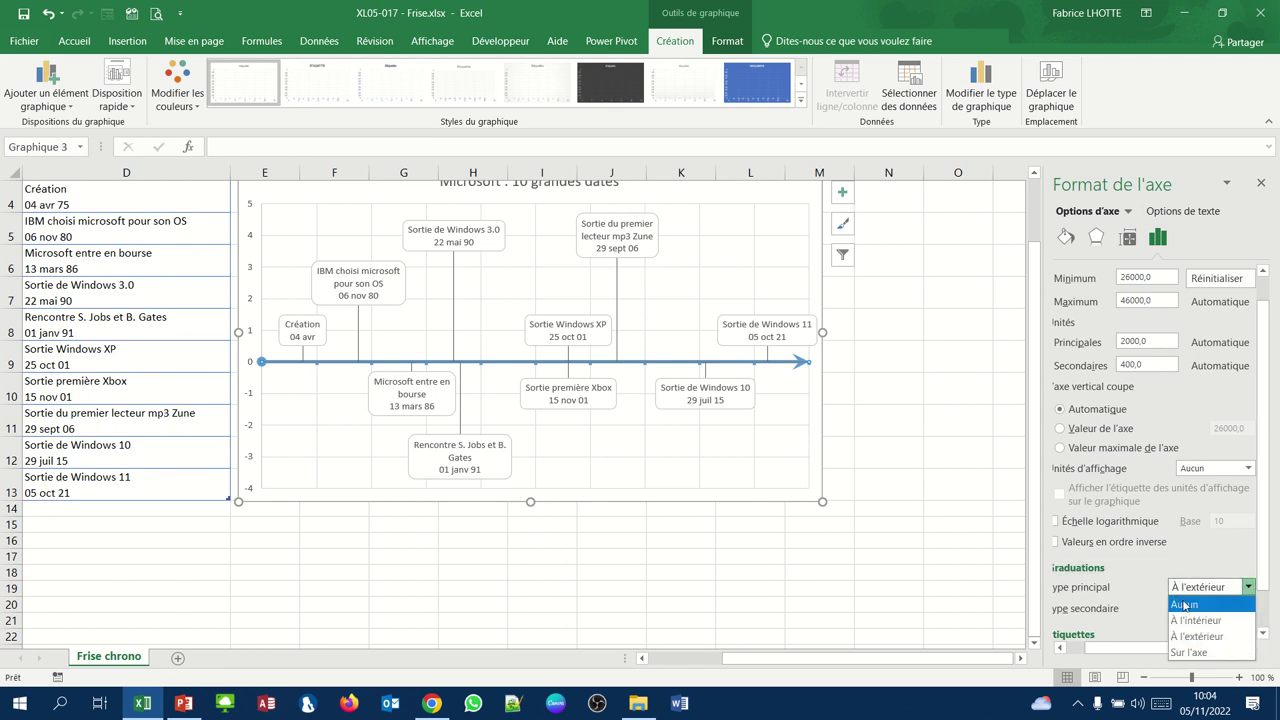
pyautogui.click(1185, 604)
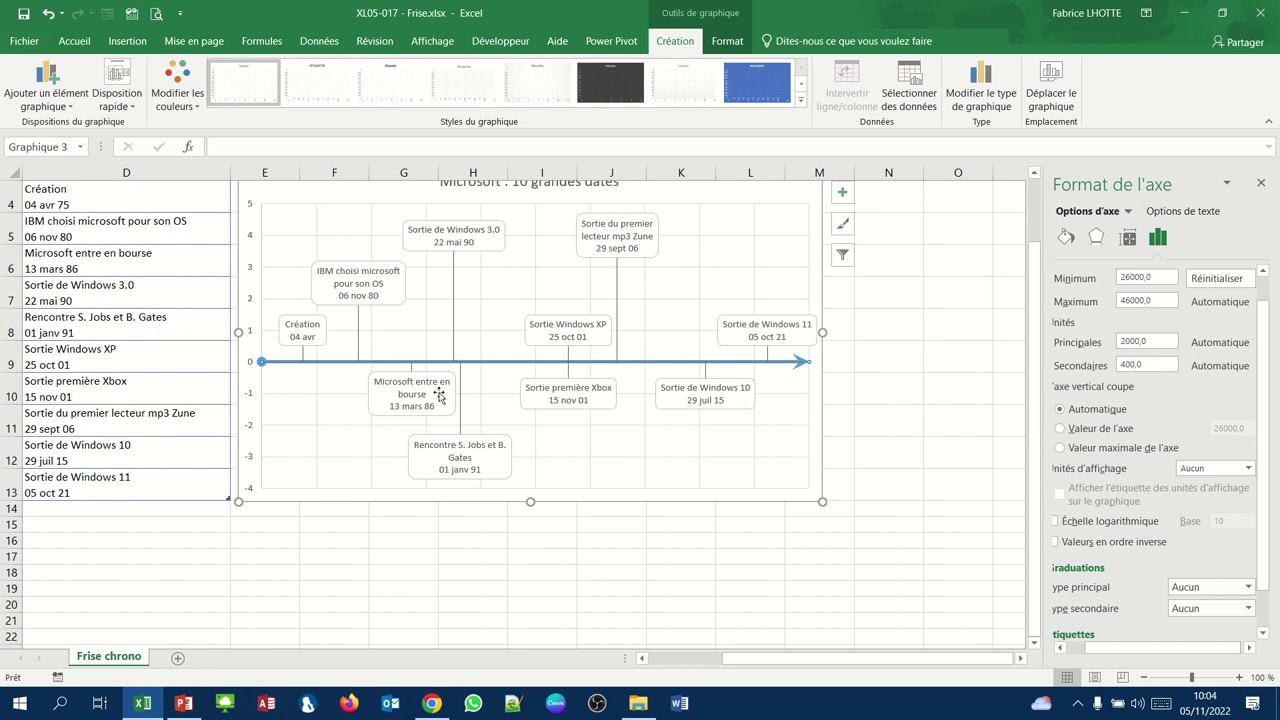
# Give all event label boxes a solid blue theme-colour border 3 pt wide.
pyautogui.click(381, 303)
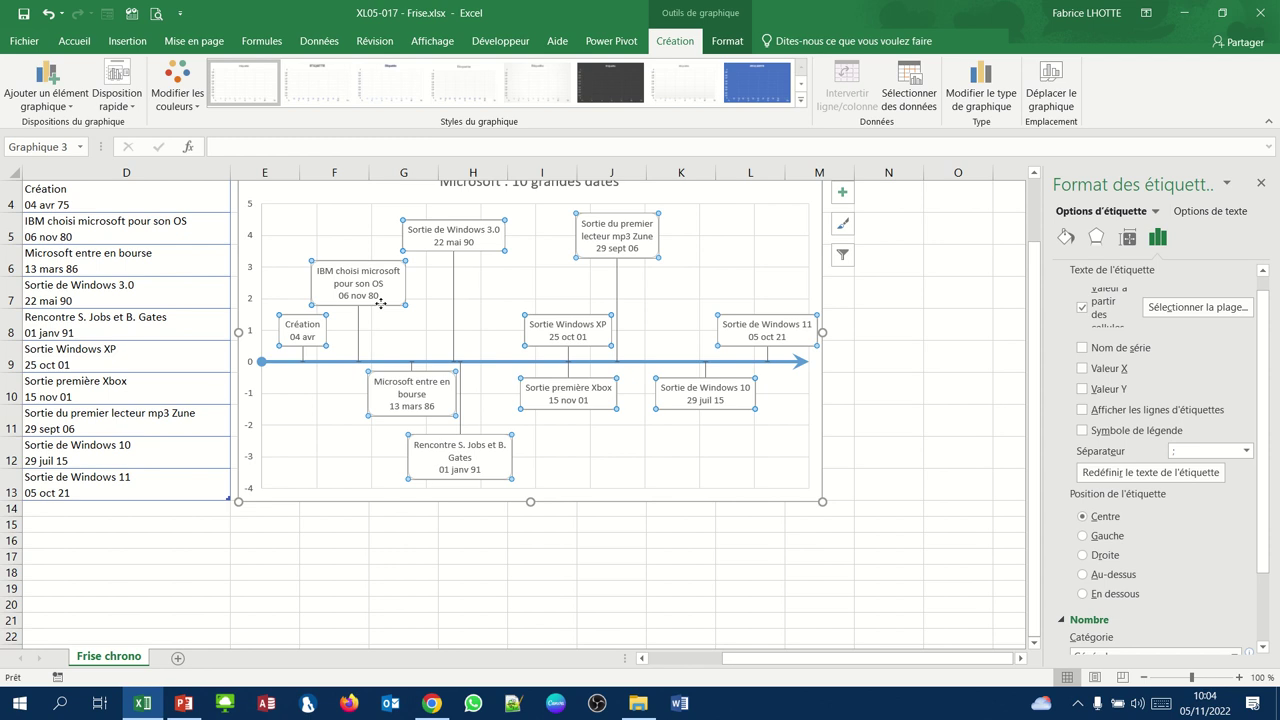
pyautogui.click(1067, 240)
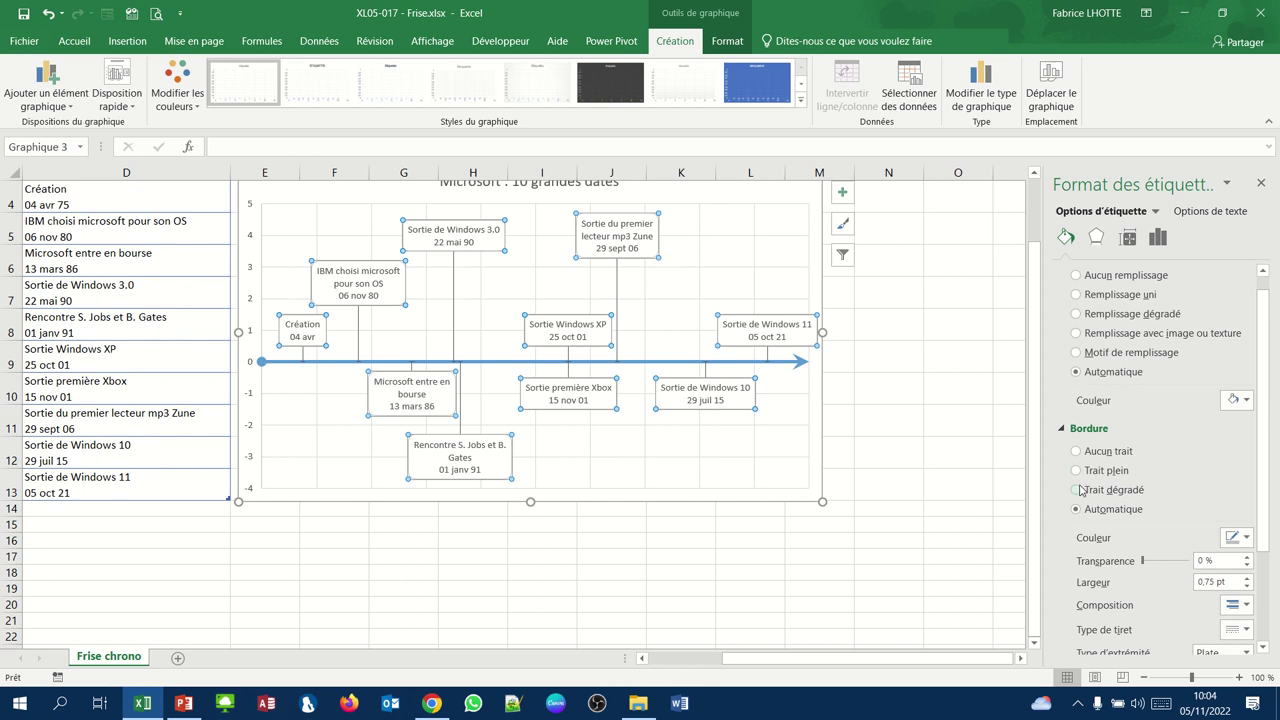
pyautogui.click(1077, 471)
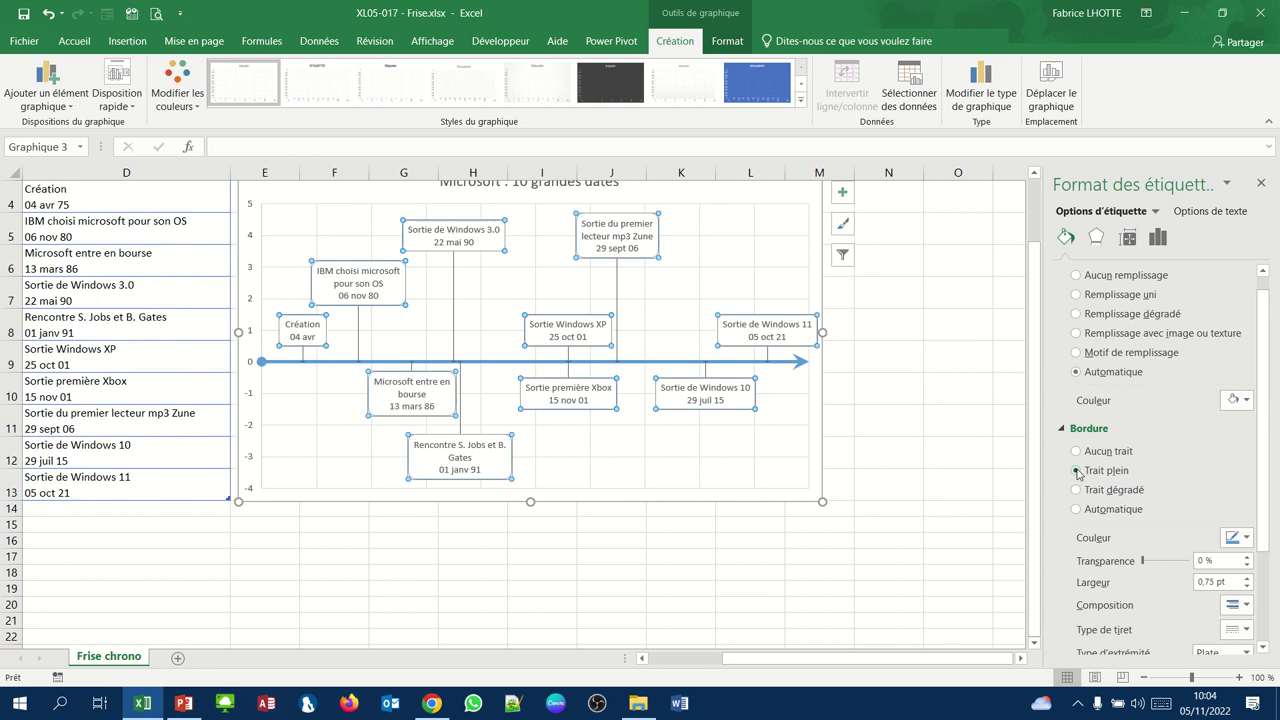
pyautogui.click(1240, 540)
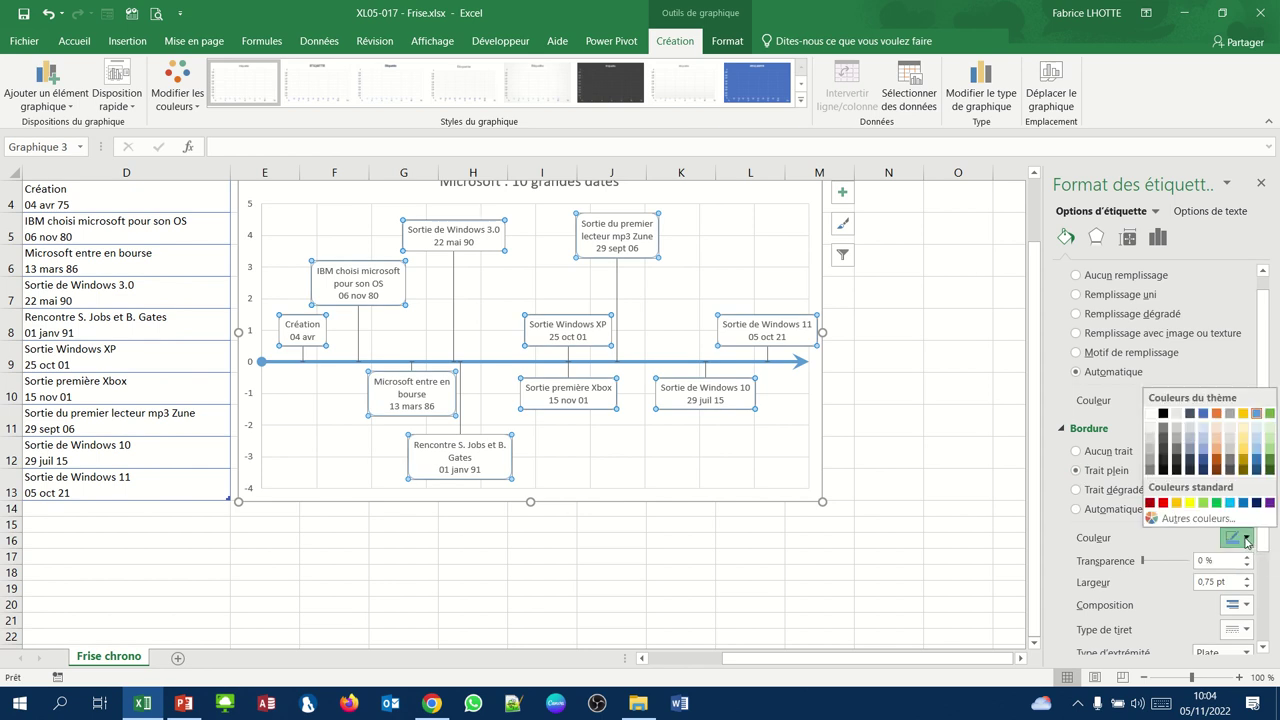
pyautogui.click(1256, 418)
pyautogui.click(1246, 577)
pyautogui.click(1246, 577)
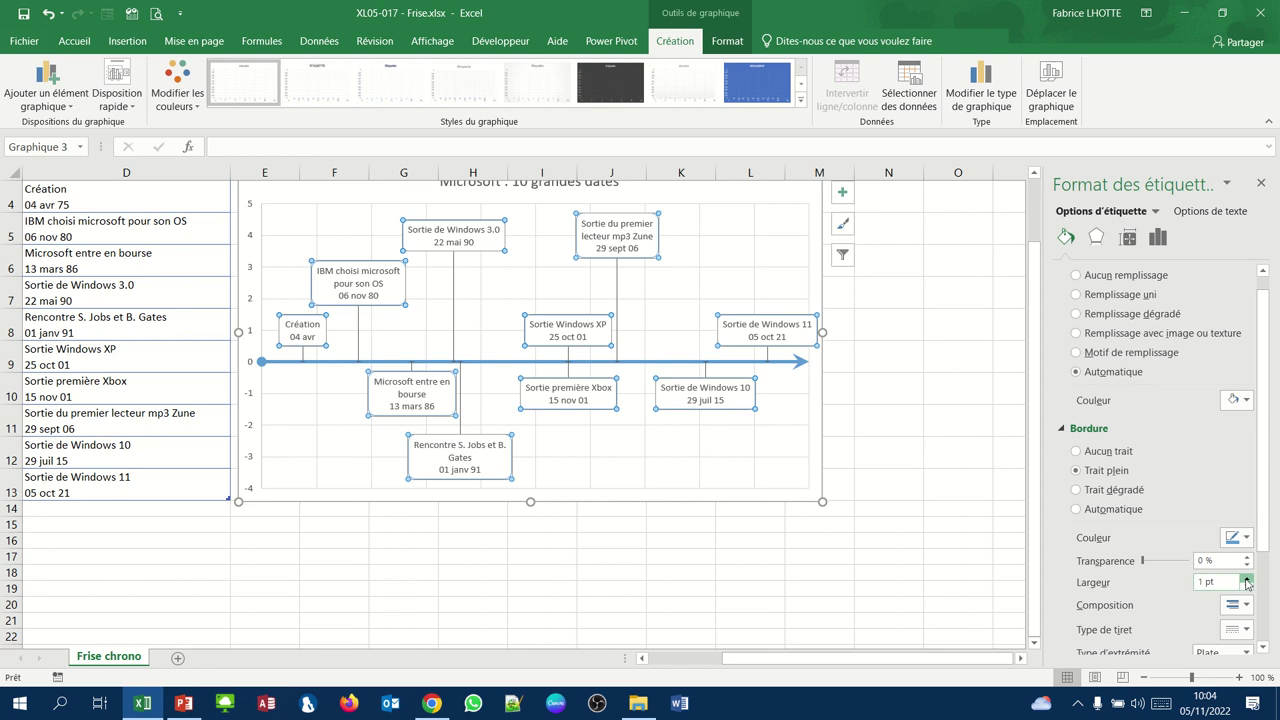
pyautogui.click(1246, 577)
pyautogui.click(1246, 577)
pyautogui.click(1246, 577)
pyautogui.click(1246, 577)
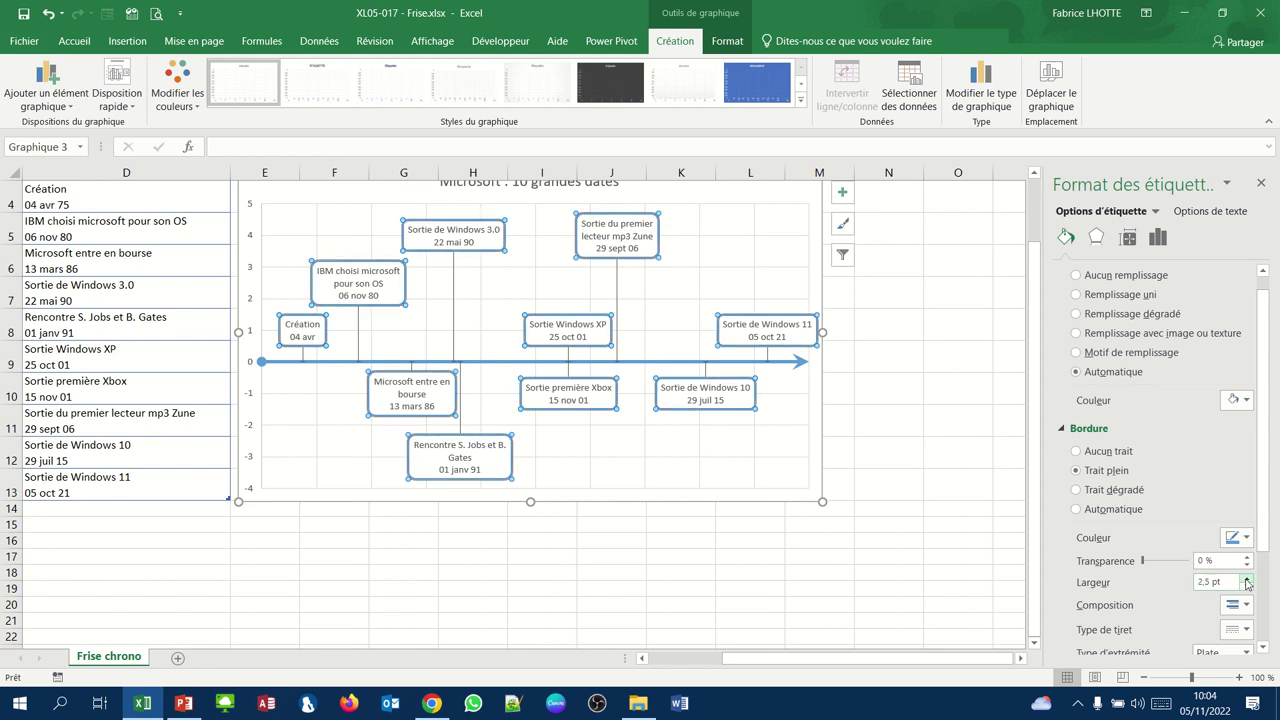
pyautogui.click(1246, 577)
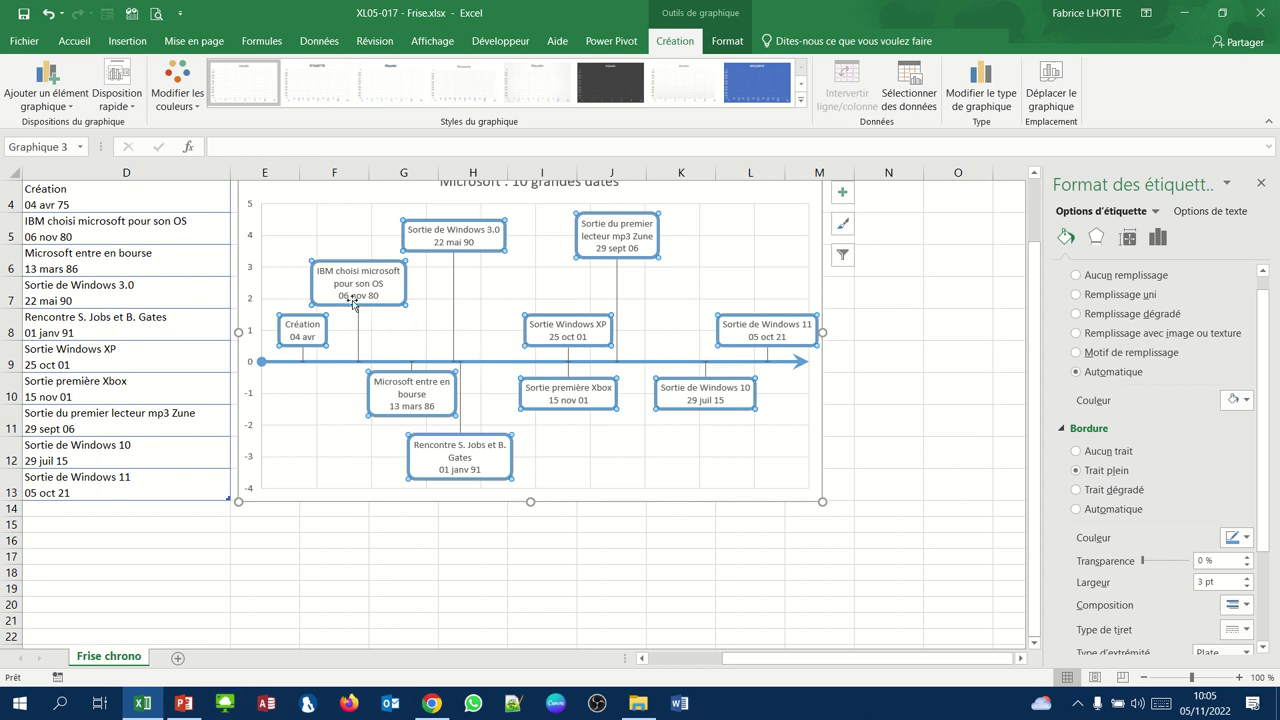
# Recolour the vertical connector lines and widen them to solid 3 pt lines.
pyautogui.click(455, 358)
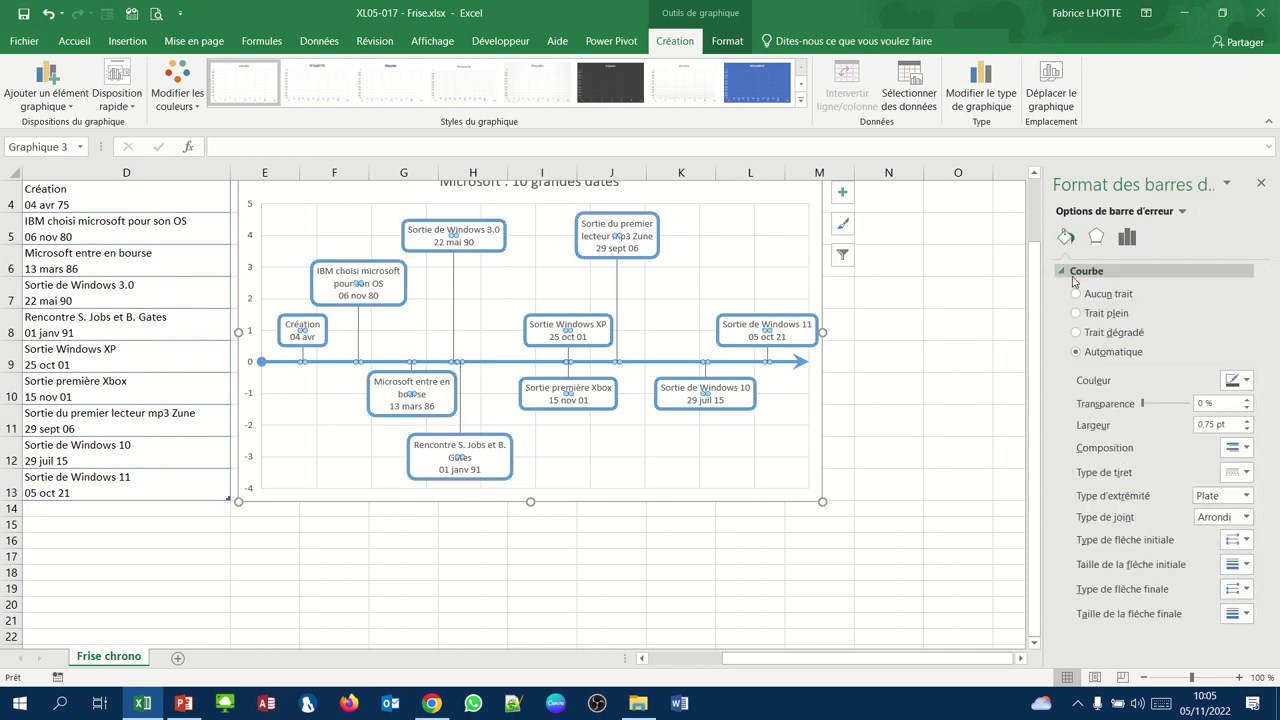
pyautogui.click(1248, 383)
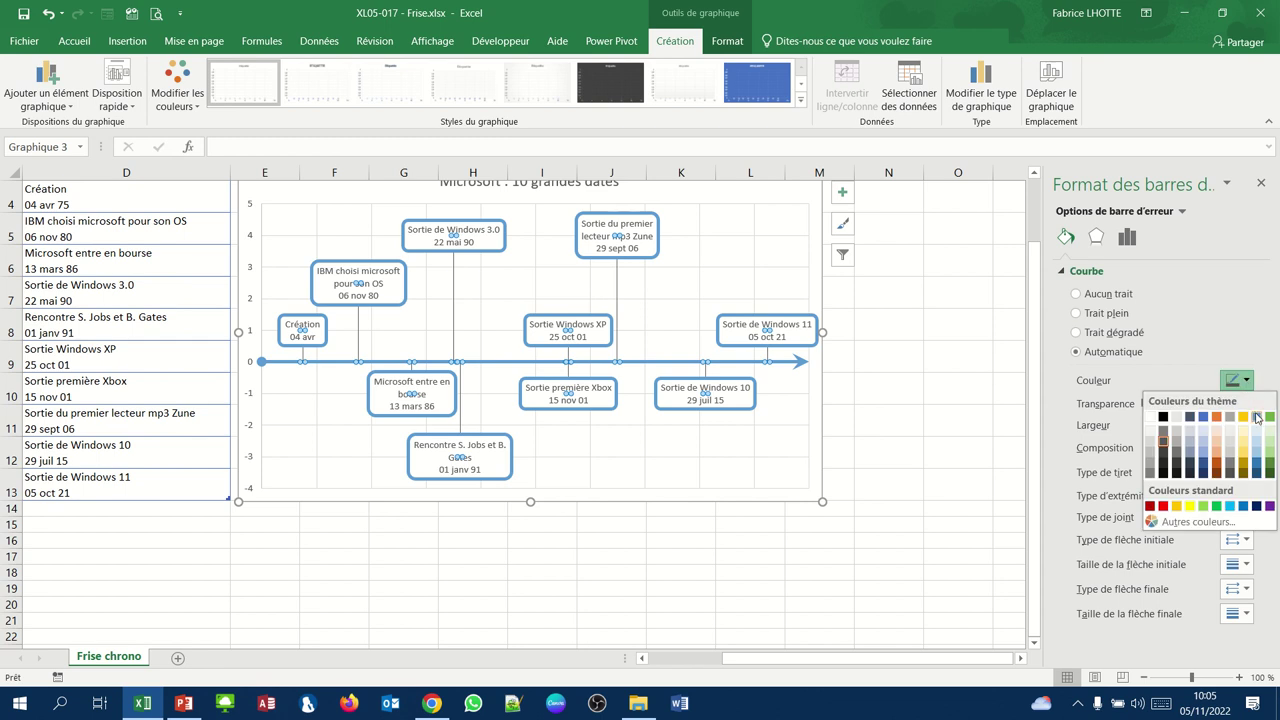
pyautogui.click(1257, 417)
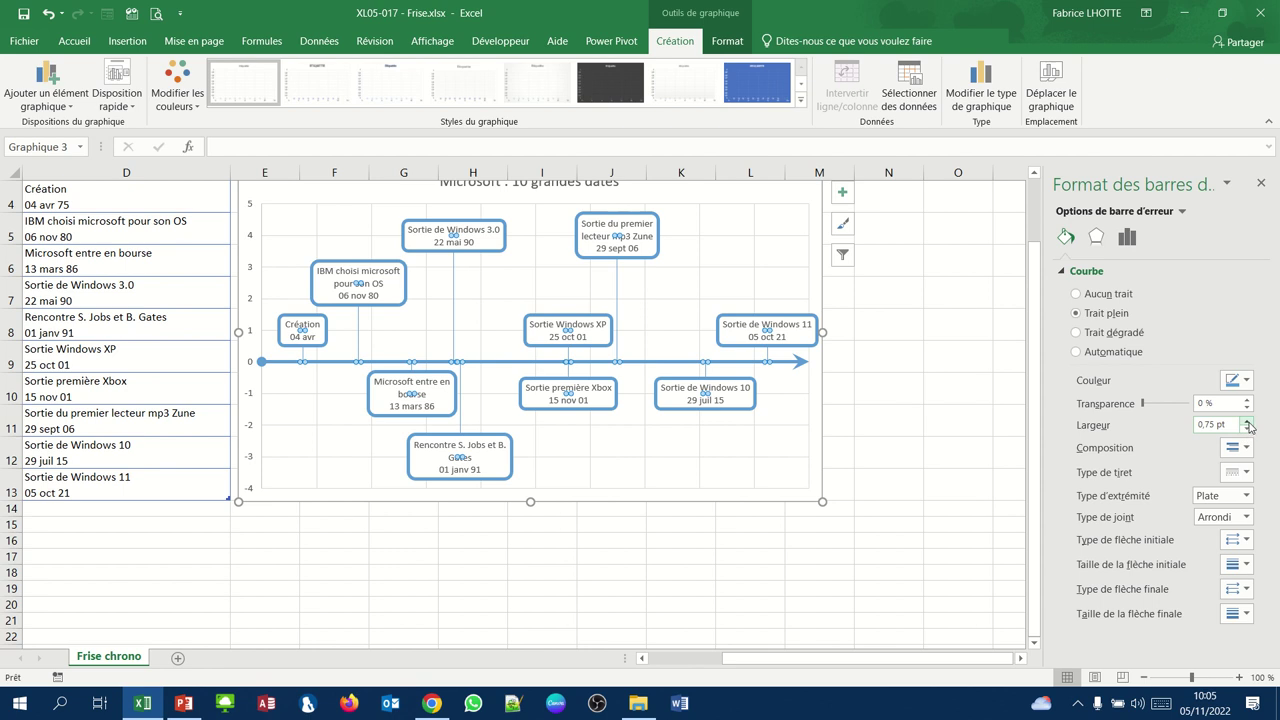
pyautogui.click(1248, 429)
pyautogui.click(1248, 421)
pyautogui.click(1248, 421)
pyautogui.click(1248, 421)
pyautogui.click(1248, 421)
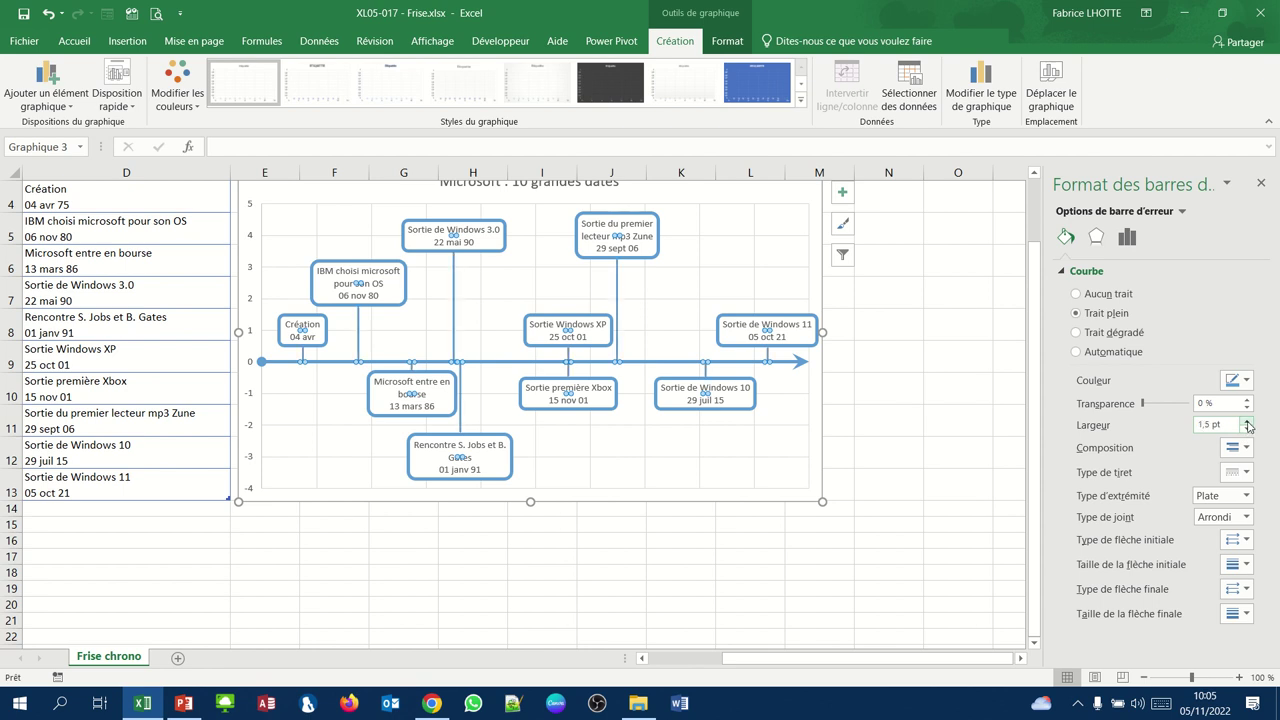
pyautogui.click(1248, 421)
pyautogui.click(1248, 421)
pyautogui.click(1248, 421)
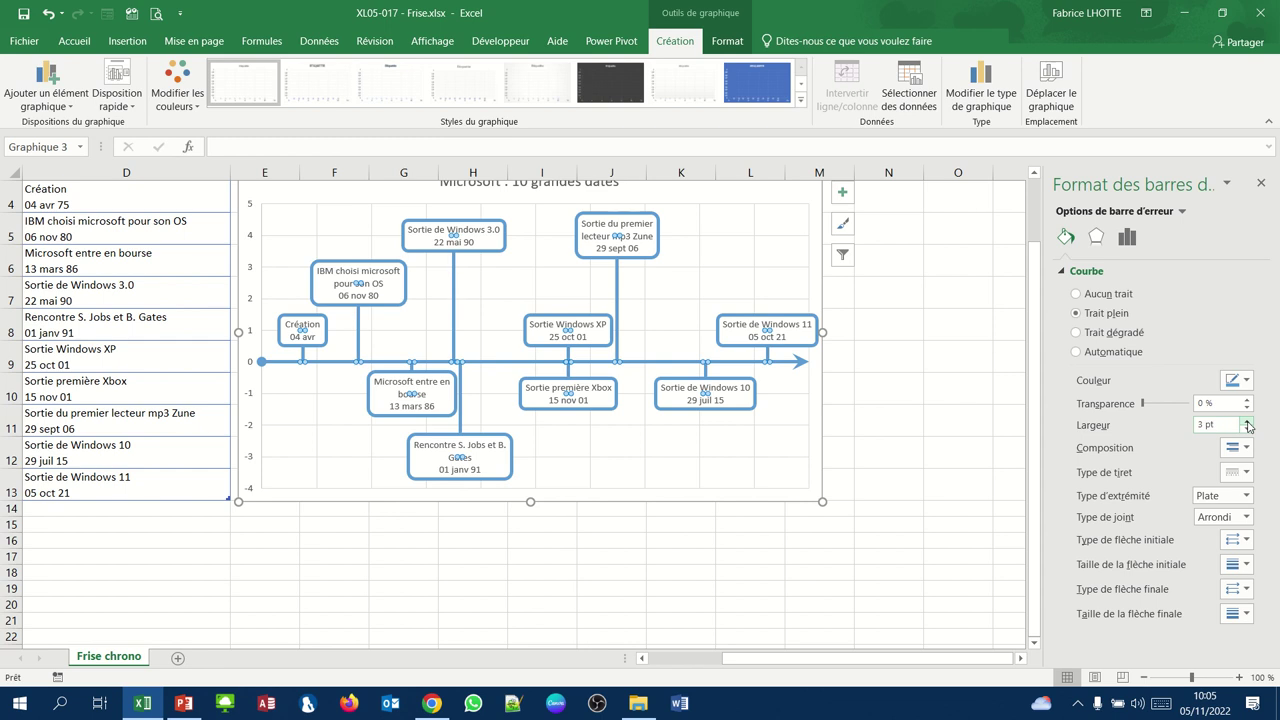
pyautogui.moveTo(455, 5)
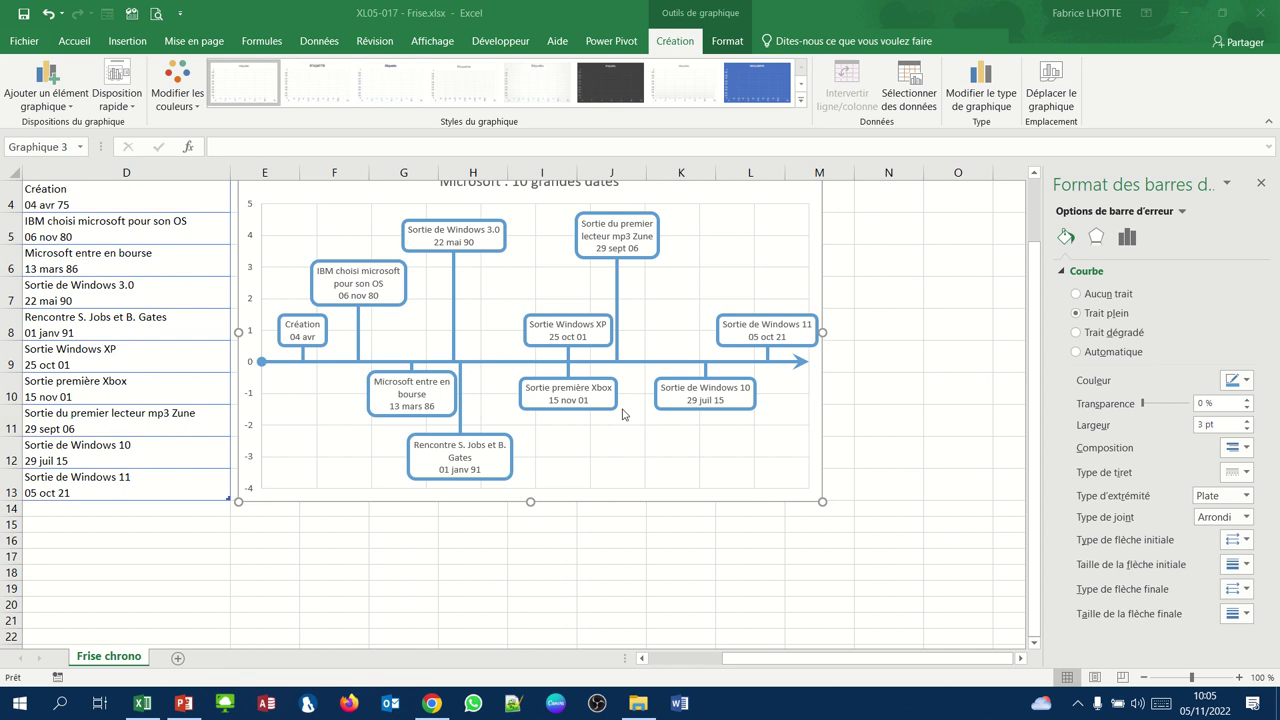
# Remove the vertical and horizontal major gridlines from the timeline chart.
pyautogui.click(645, 445)
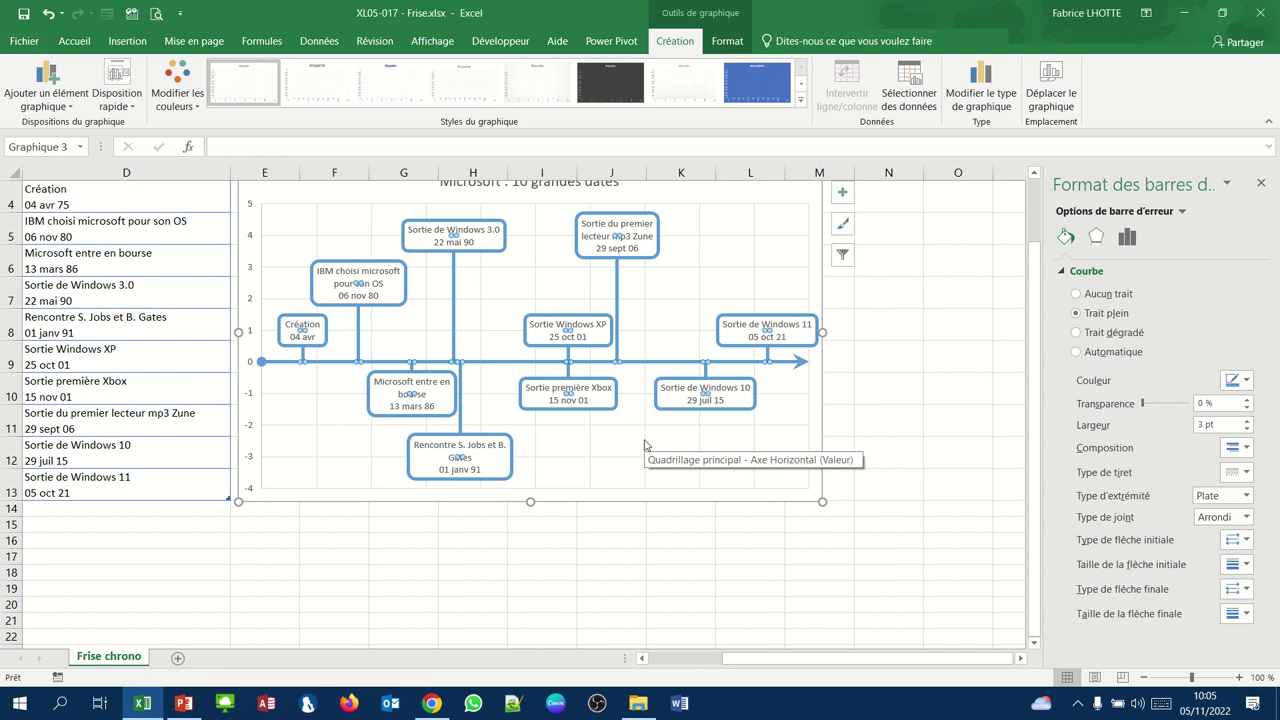
pyautogui.click(645, 445)
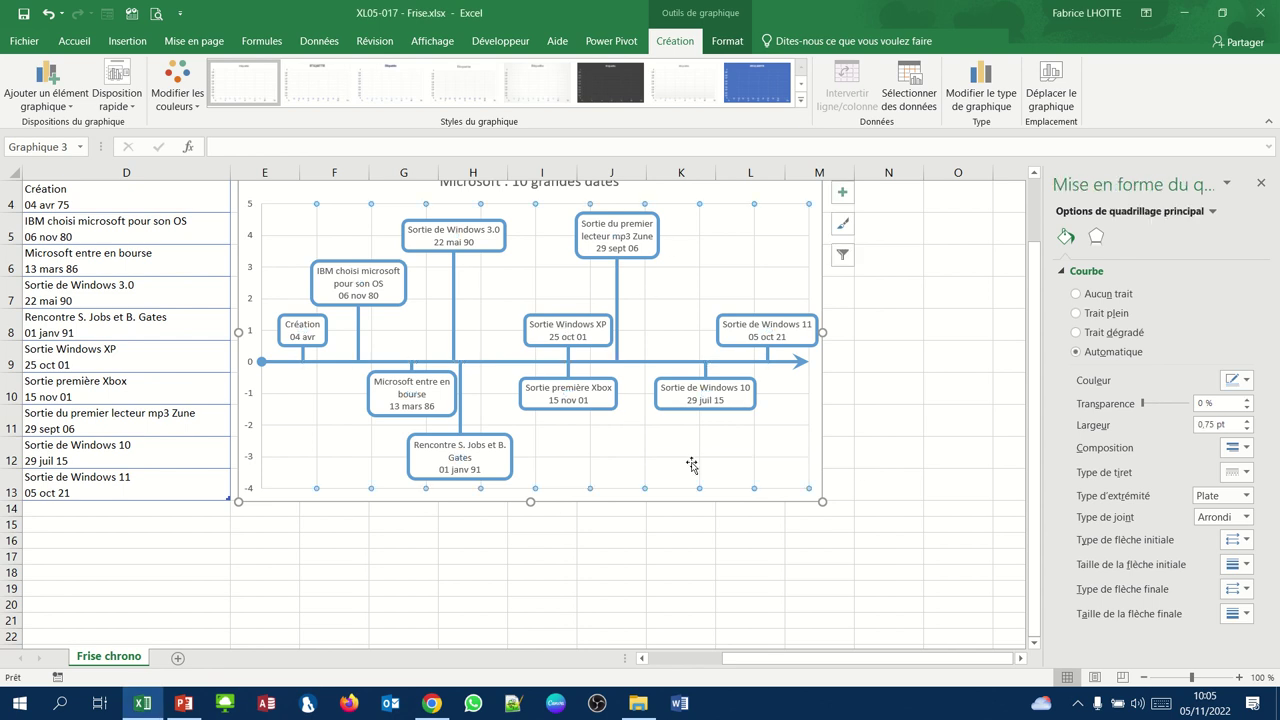
pyautogui.click(617, 484)
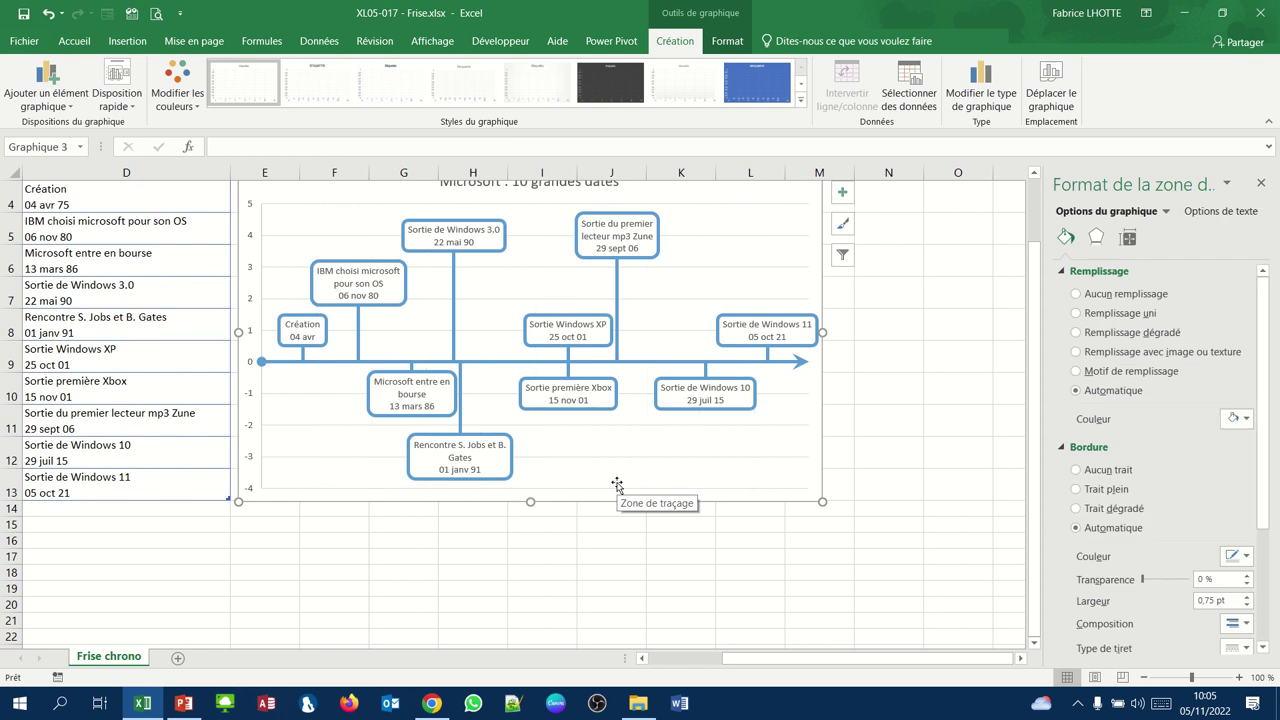
pyautogui.click(626, 458)
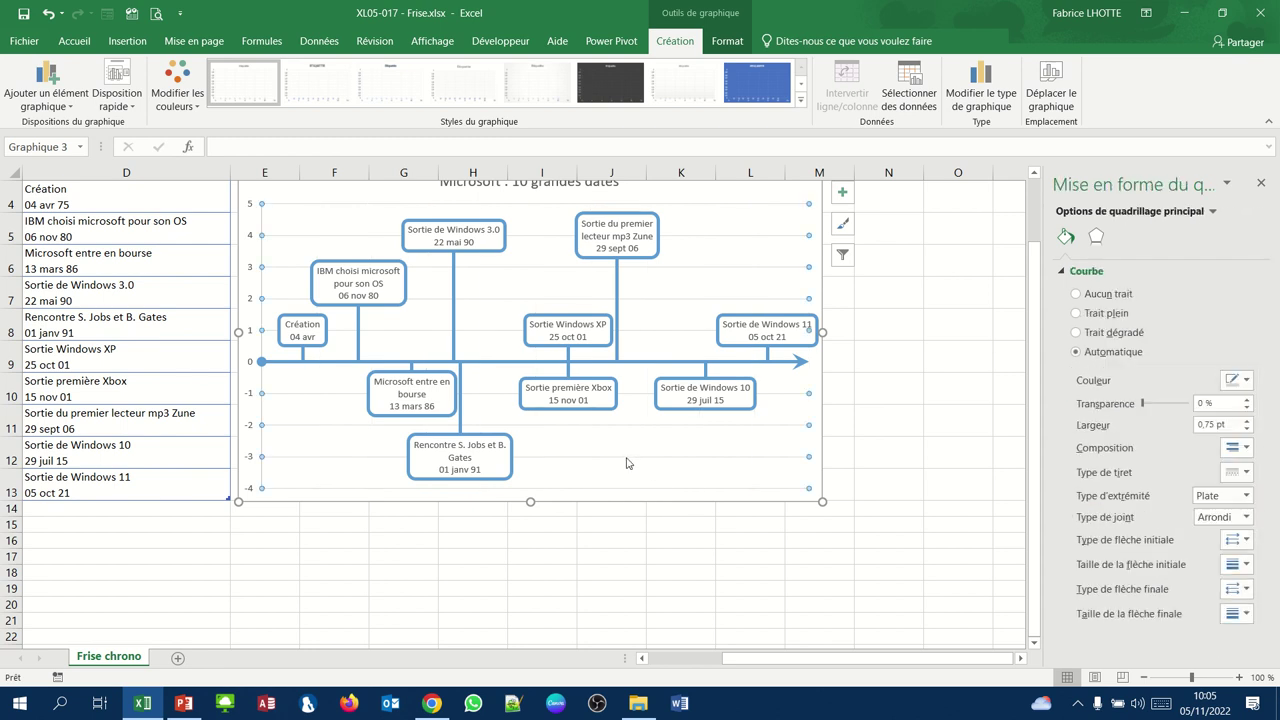
pyautogui.press('Escape')
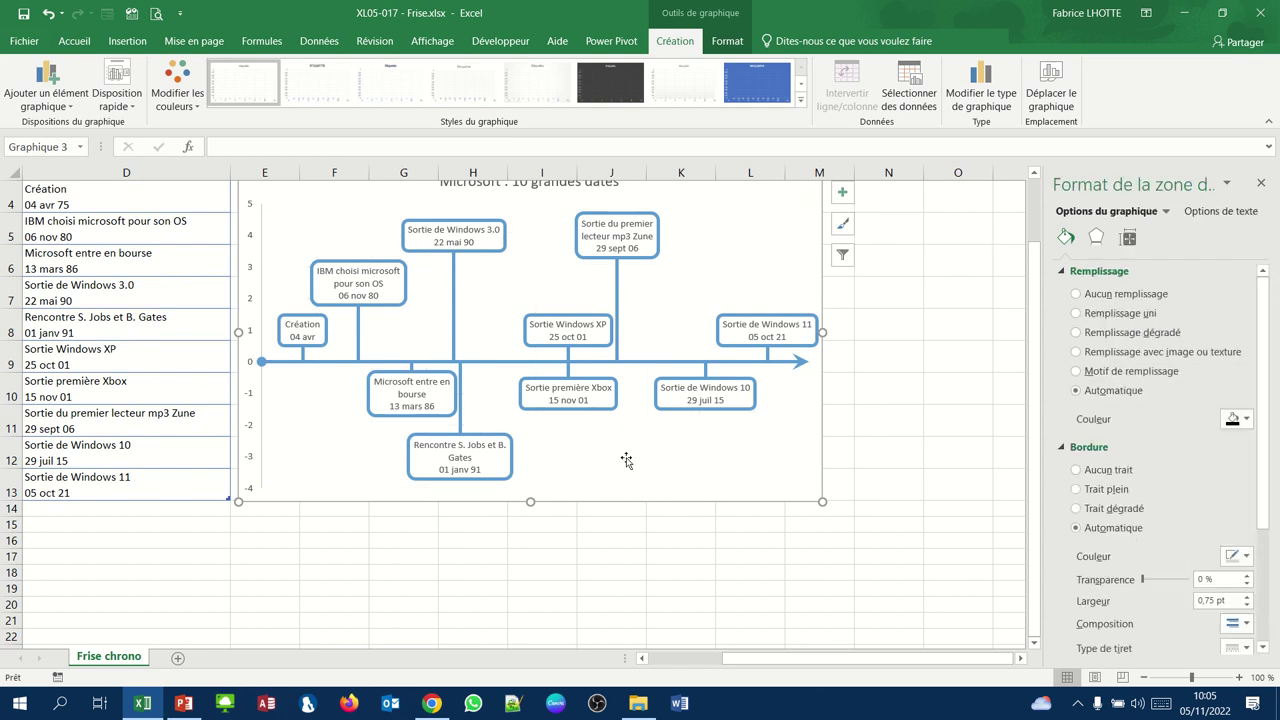
# Delete the chart's vertical value axis.
pyautogui.scroll(1, 626, 460)
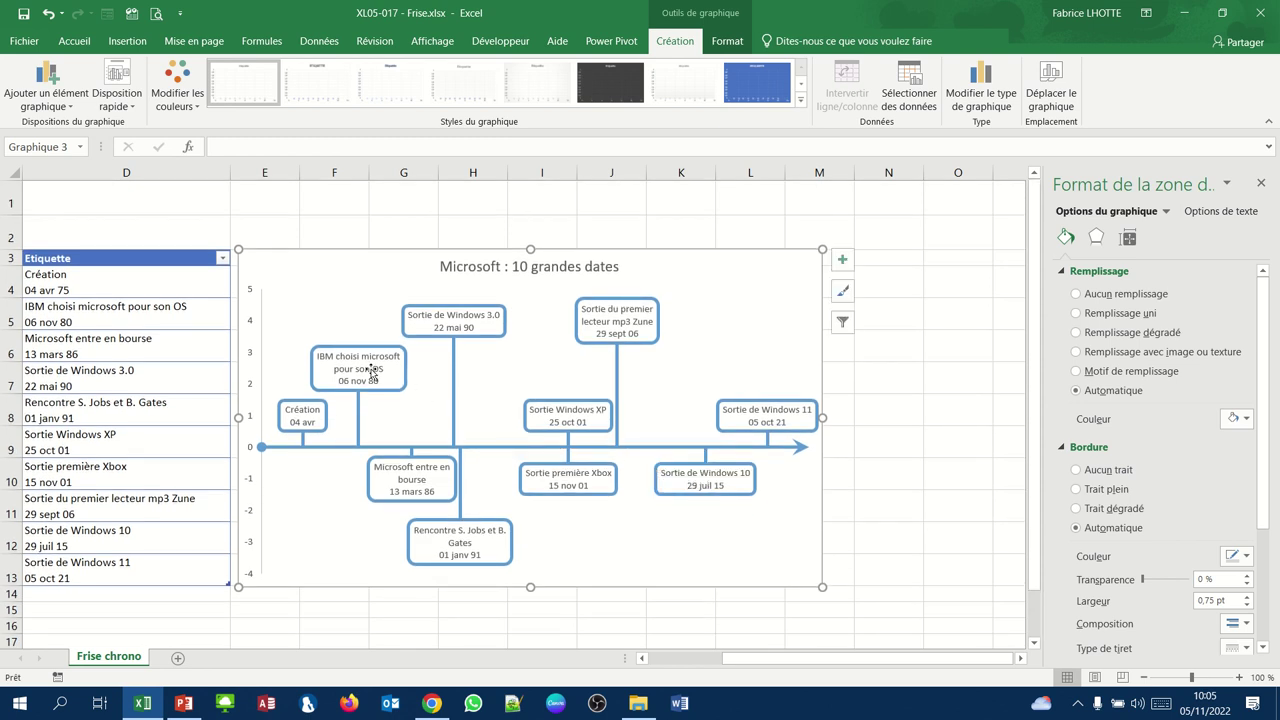
pyautogui.click(251, 327)
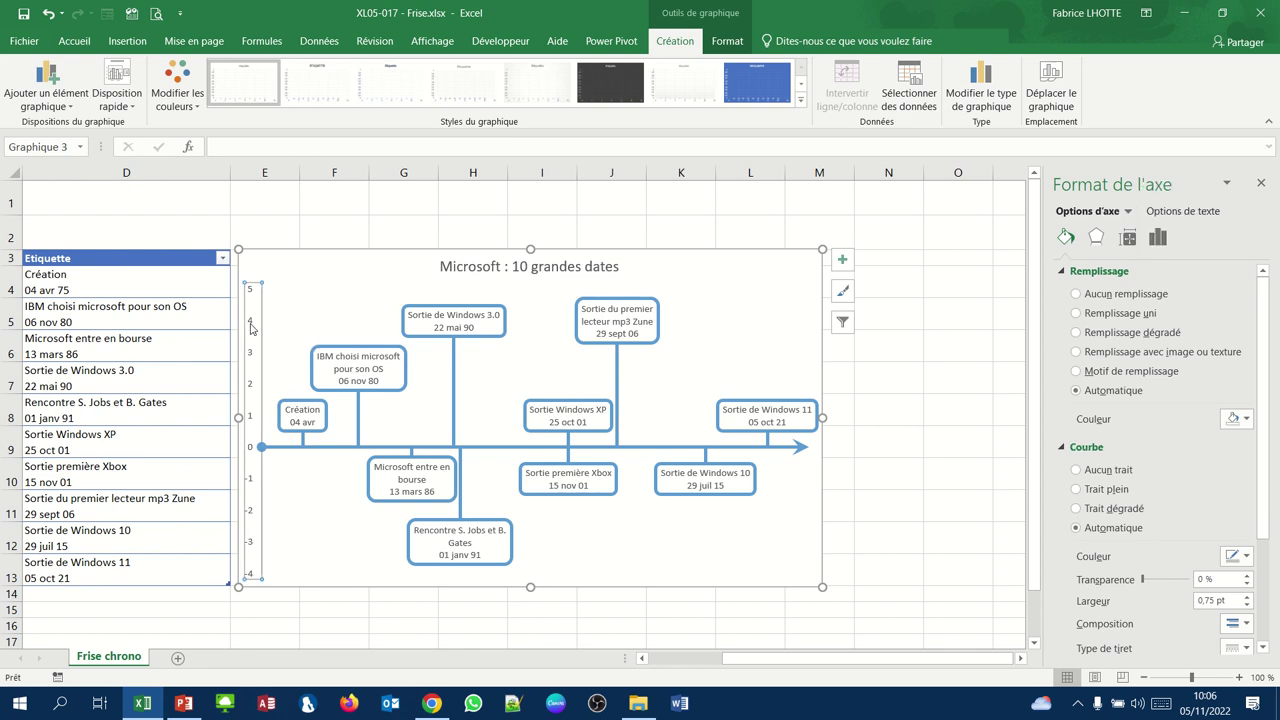
pyautogui.press('Delete')
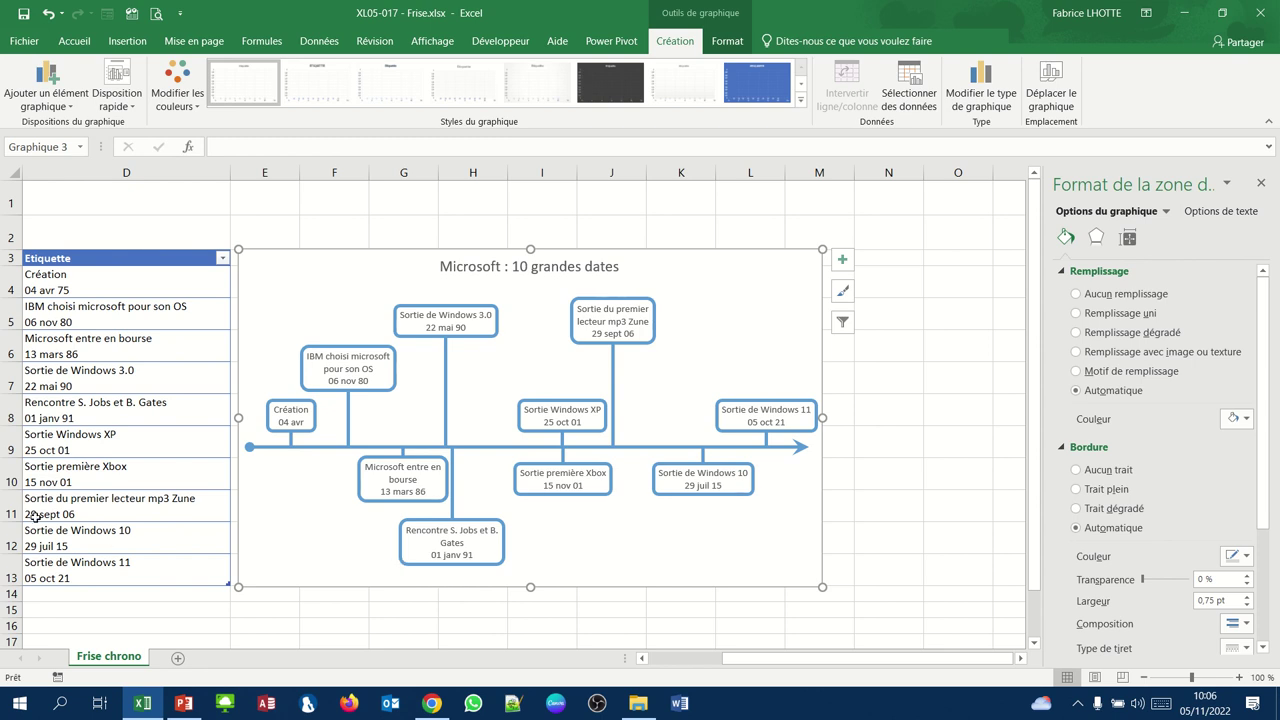
# Start row 14 with a placeholder 0 in A14 and 'Aujourd'hui' in B14.
pyautogui.hscroll(-3, 93, 491)
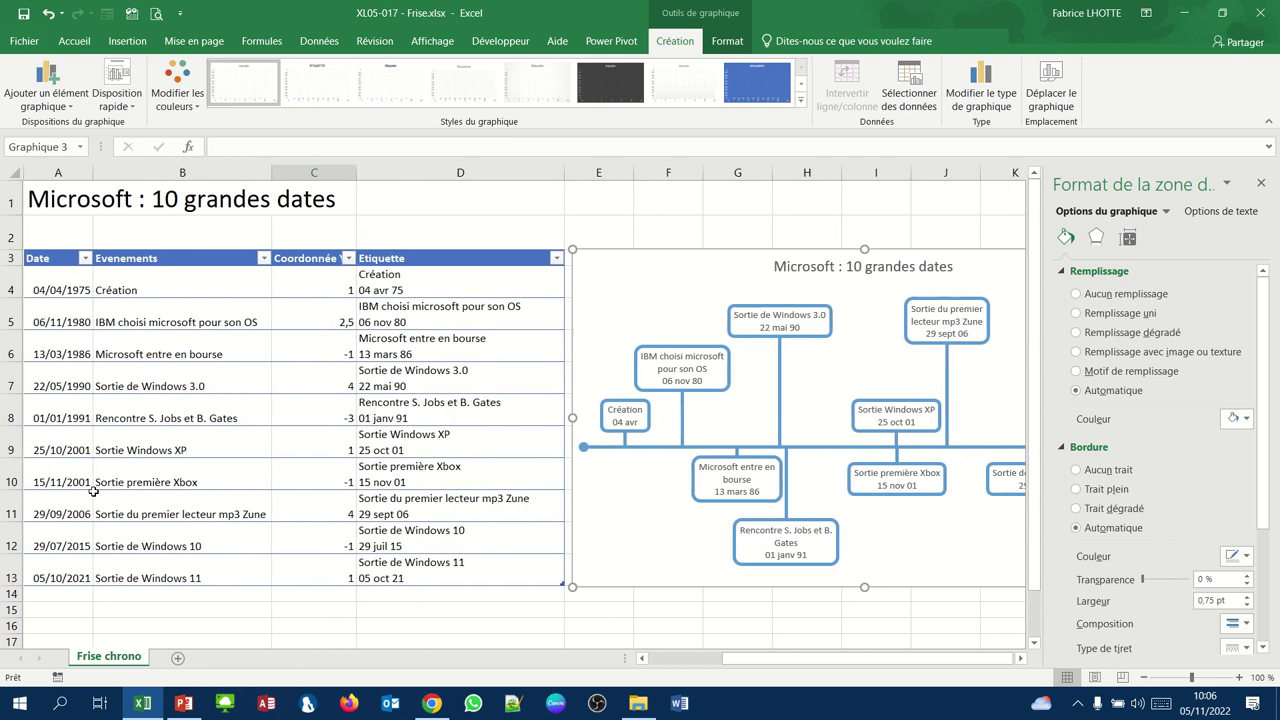
pyautogui.click(58, 598)
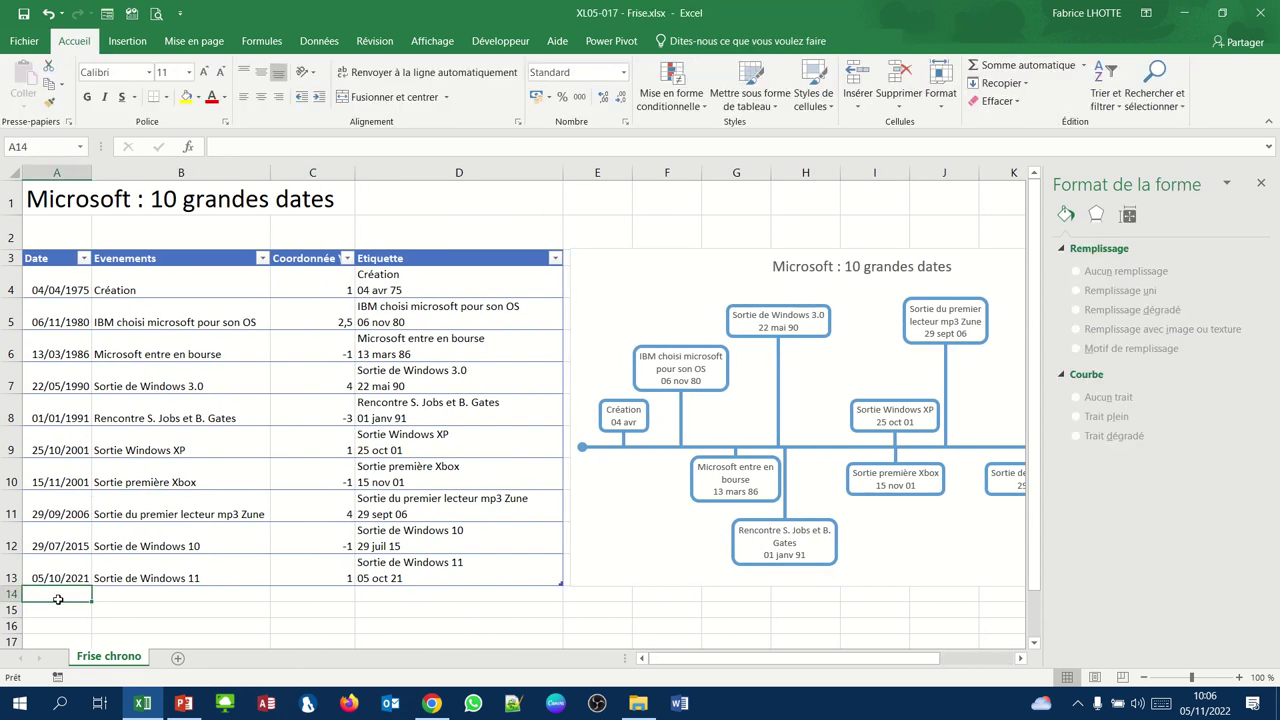
pyautogui.write('05/11/2022')
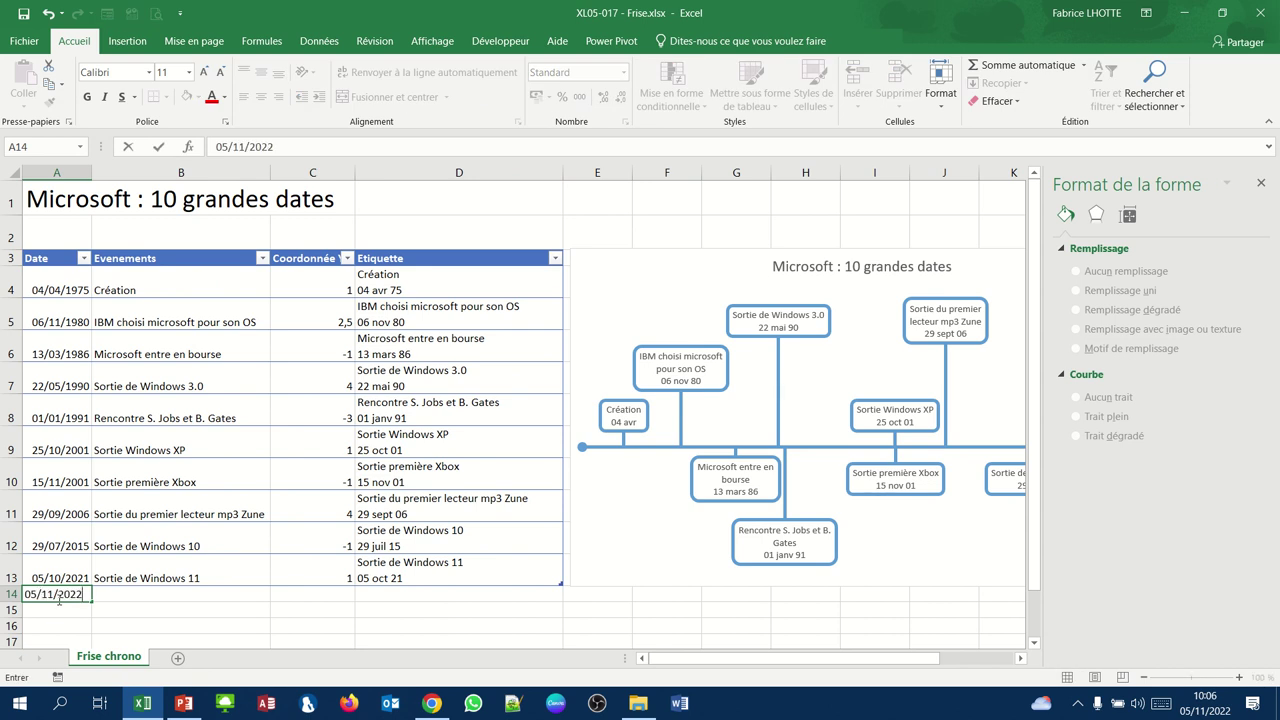
pyautogui.press('Return')
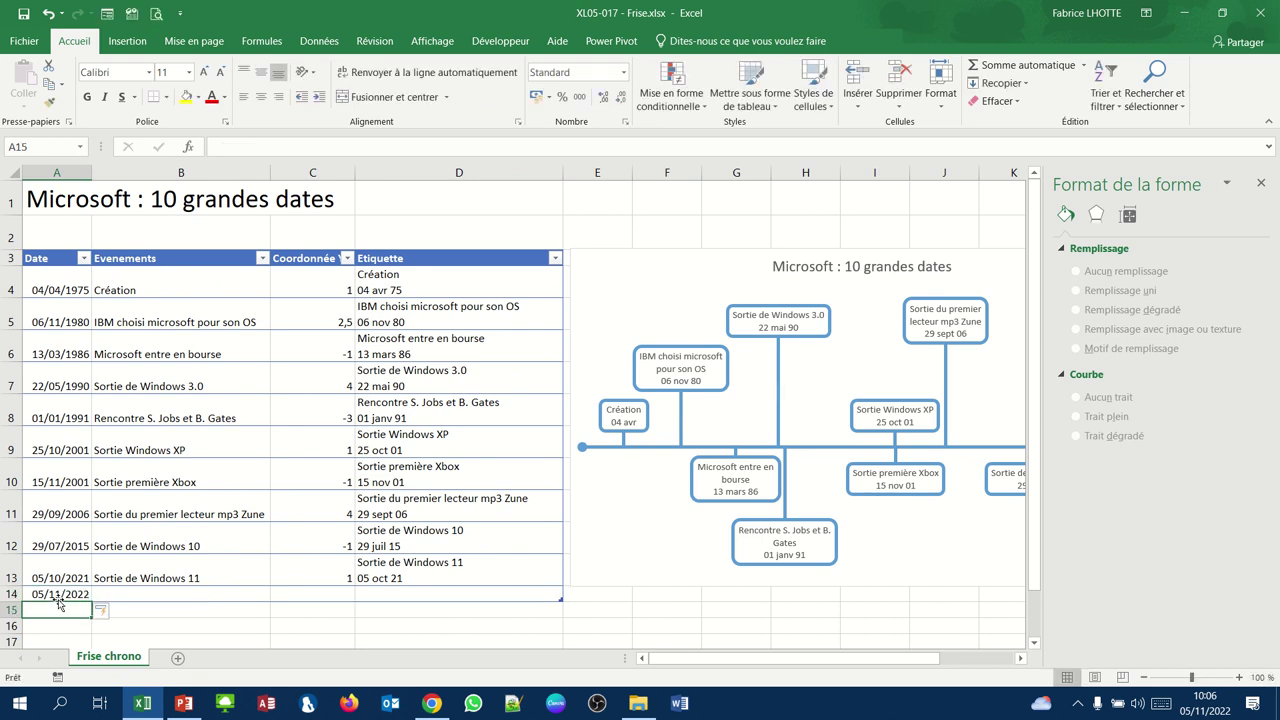
pyautogui.click(121, 593)
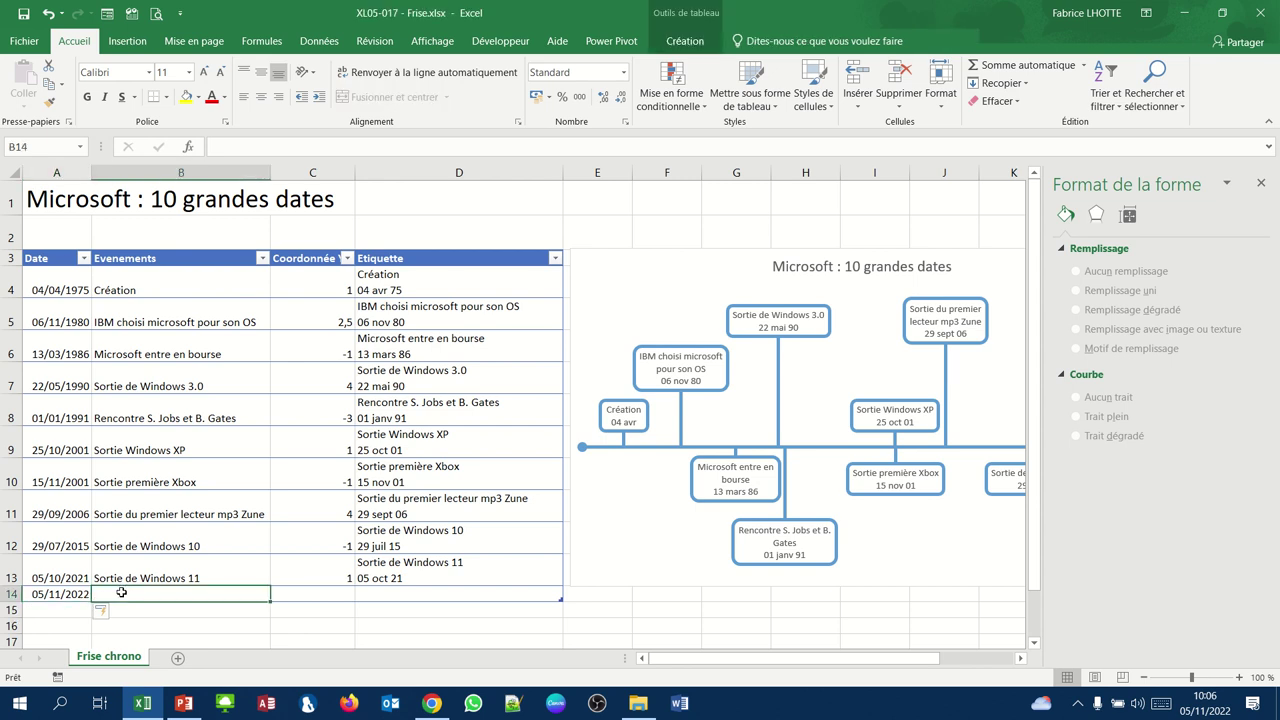
pyautogui.write('Aujourd')
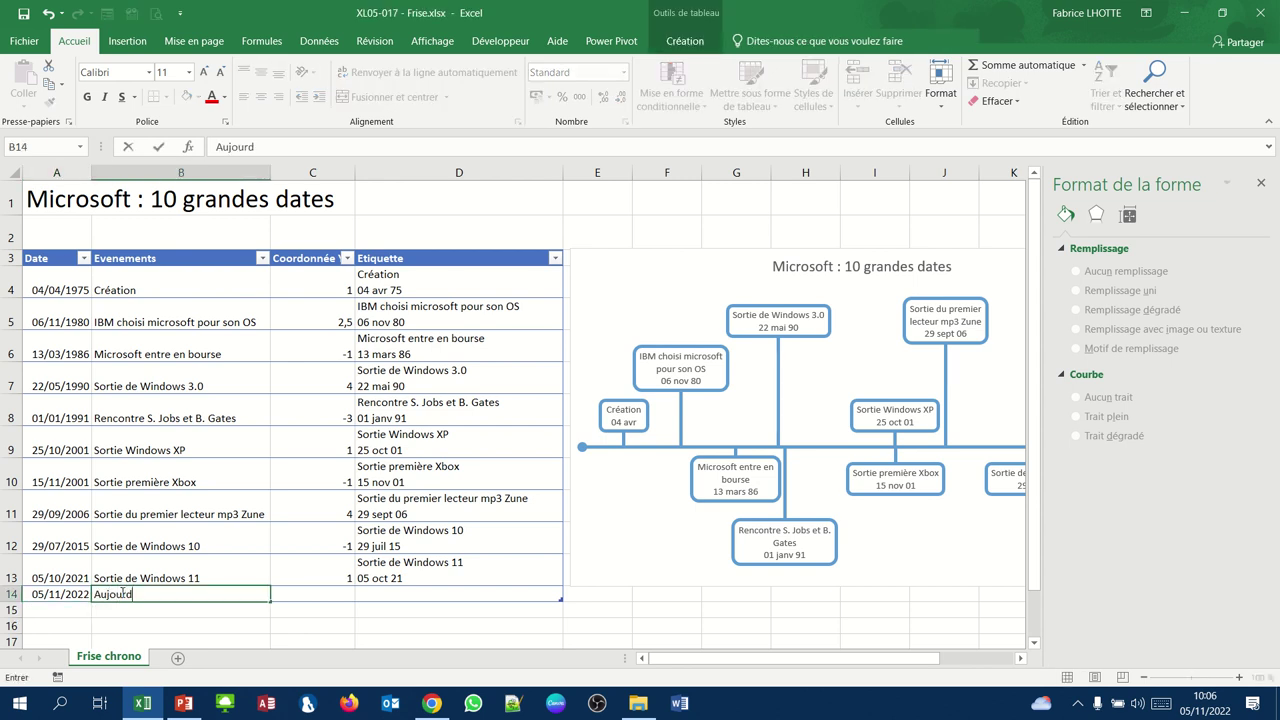
pyautogui.write("'hui")
pyautogui.press('Return')
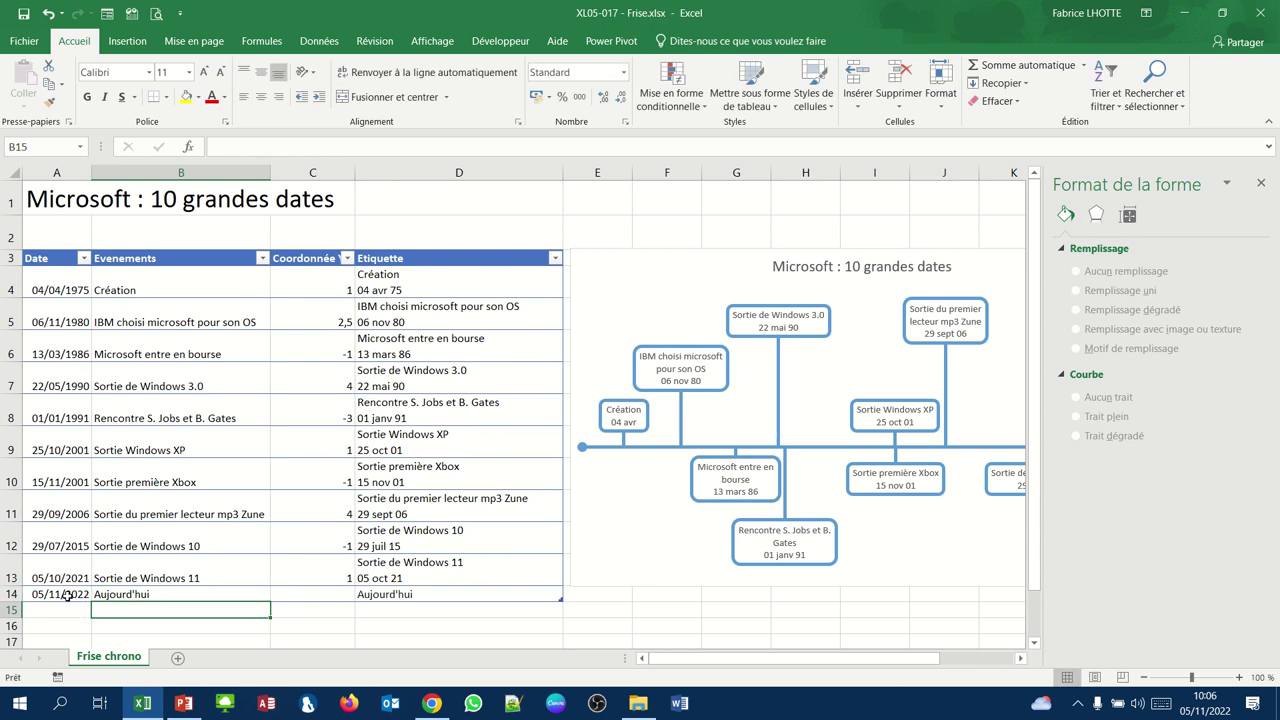
# Replace A14 with the formula =AUJOURDHUI() so it shows 05/11/2022.
pyautogui.click(67, 596)
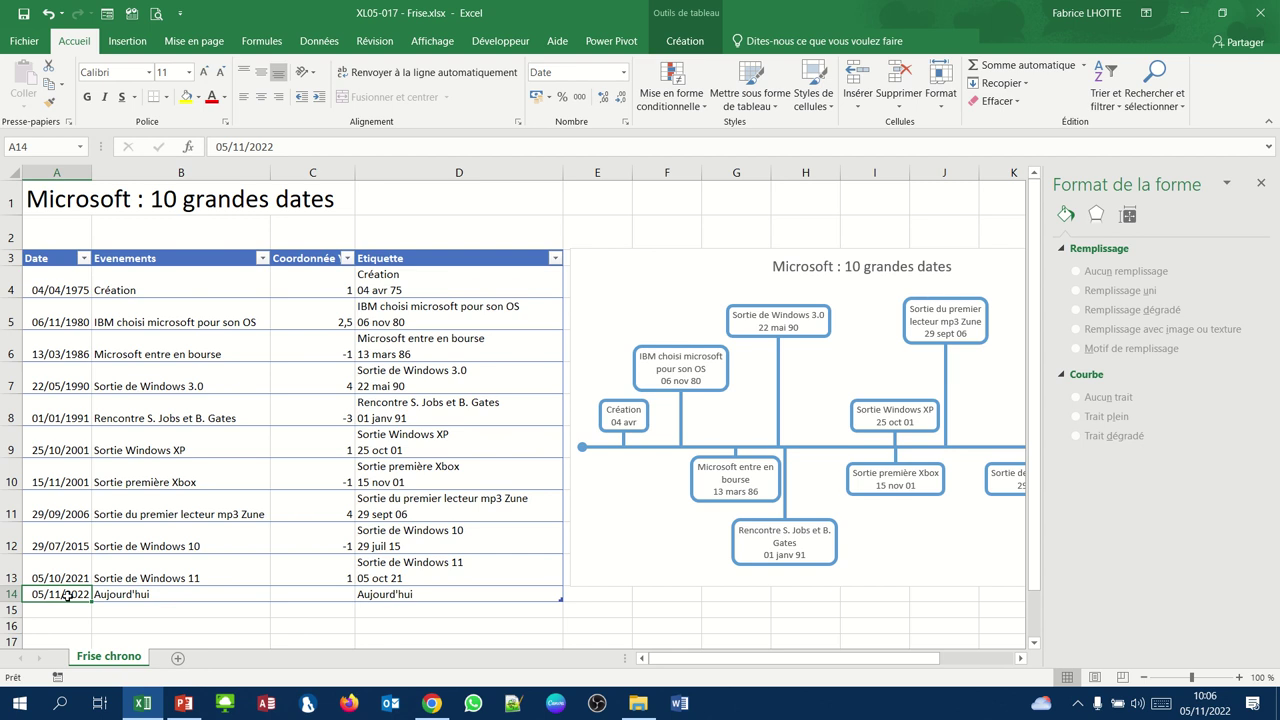
pyautogui.write('=auj')
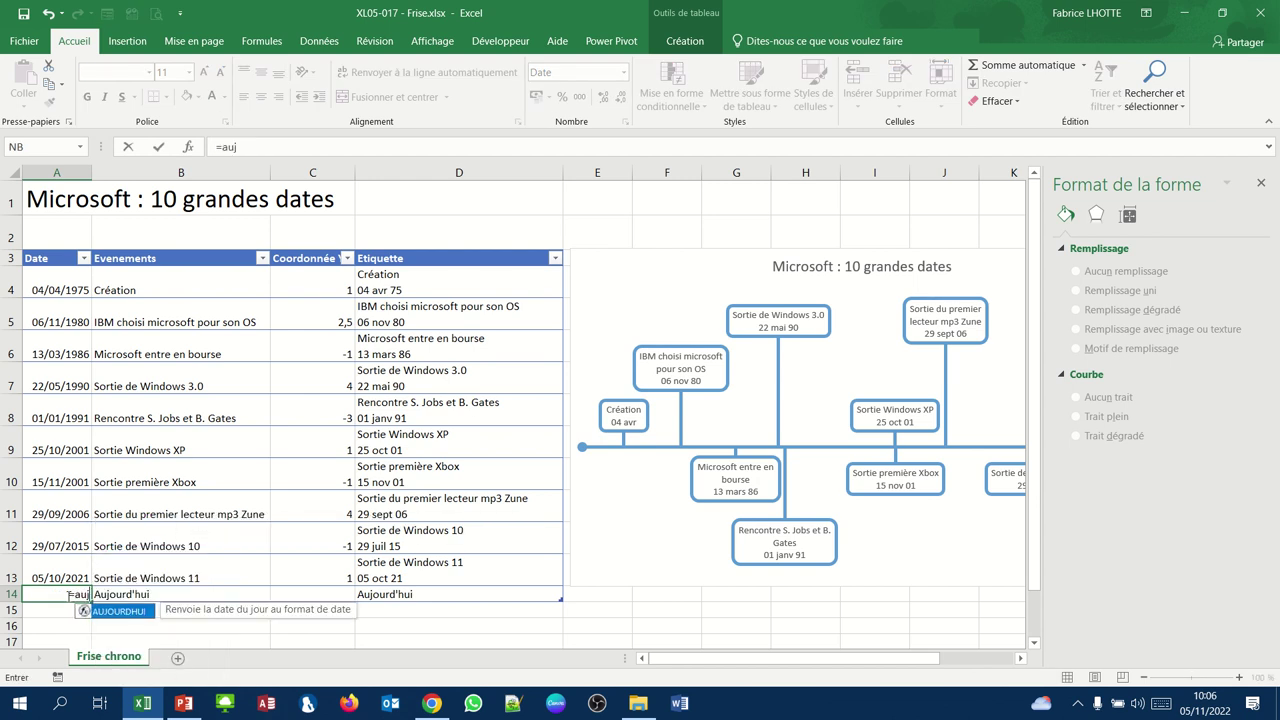
pyautogui.write('ourdhui')
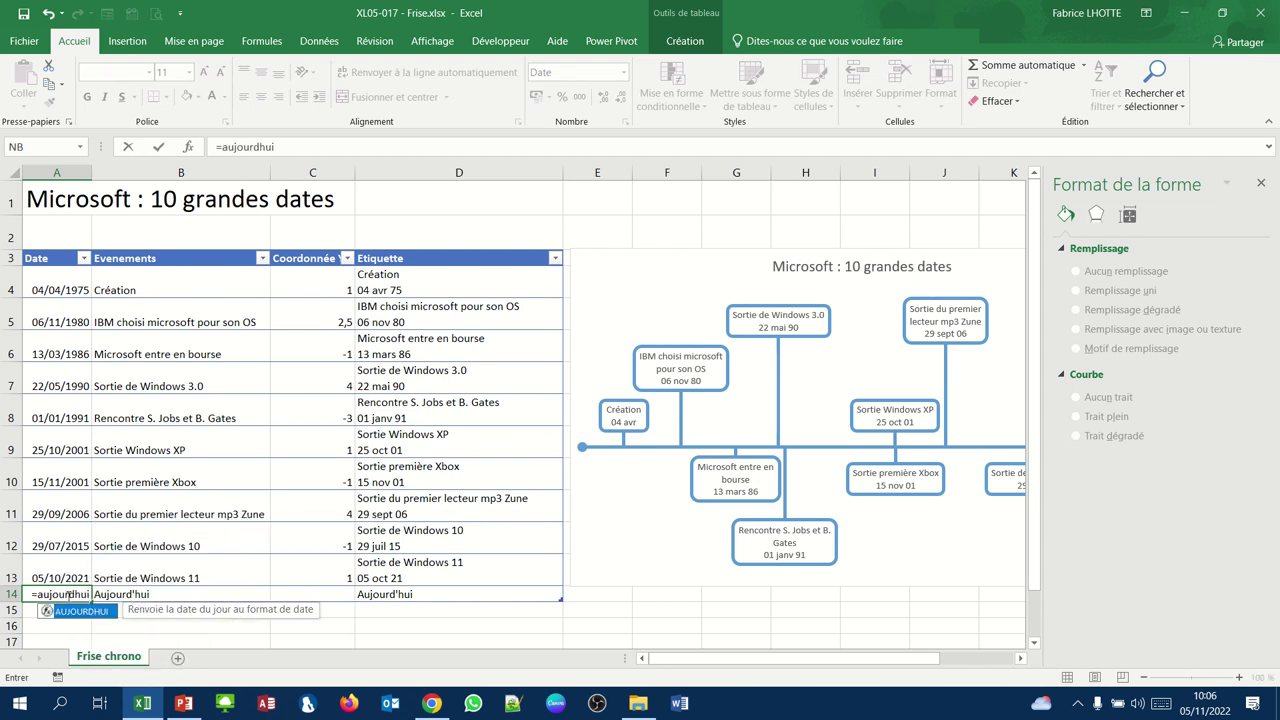
pyautogui.write('()')
pyautogui.press('Return')
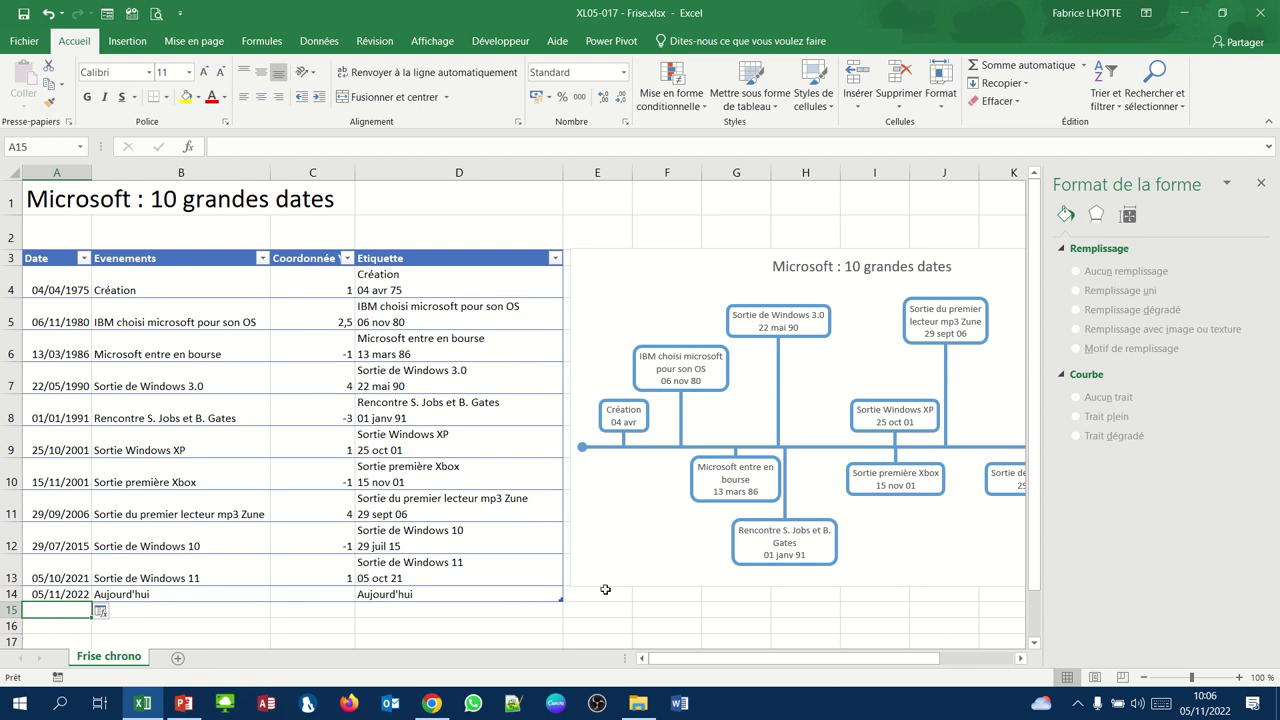
# Set the timeline's horizontal axis maximum to 50000 and scroll the sheet back to column A.
pyautogui.hscroll(5, 625, 580)
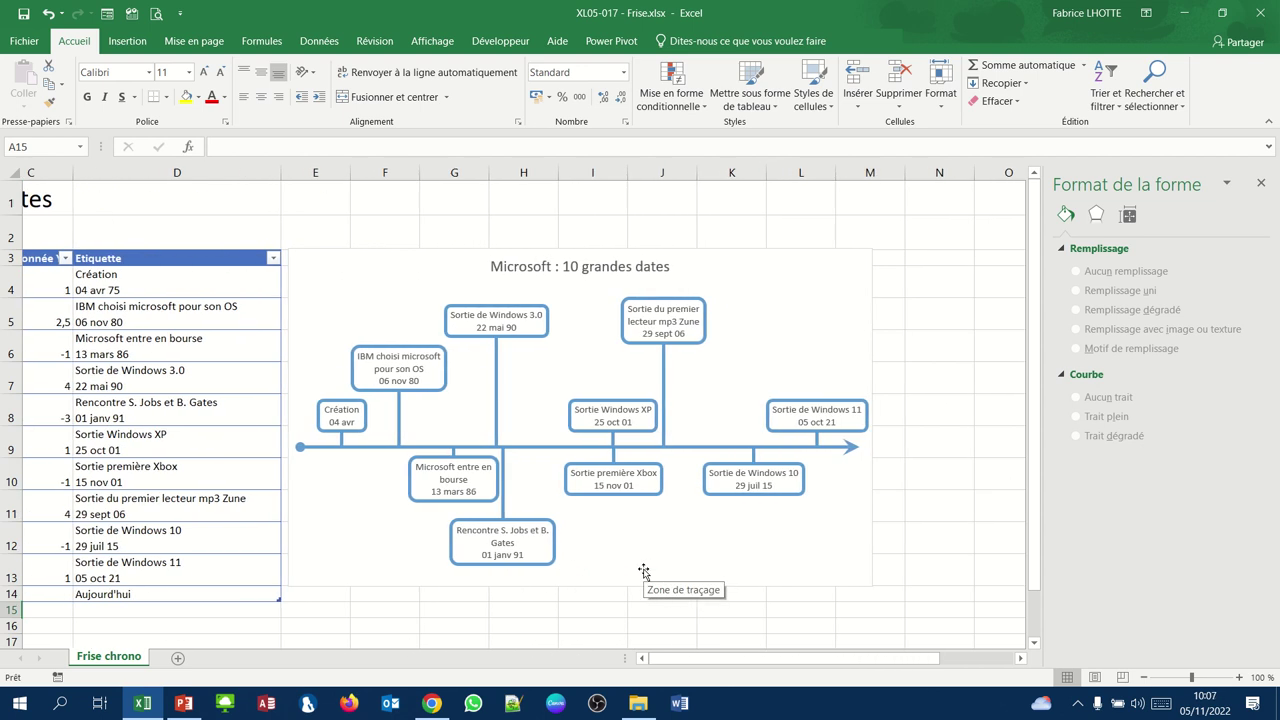
pyautogui.hscroll(-4, 644, 571)
pyautogui.hscroll(1, 644, 571)
pyautogui.hscroll(2, 644, 571)
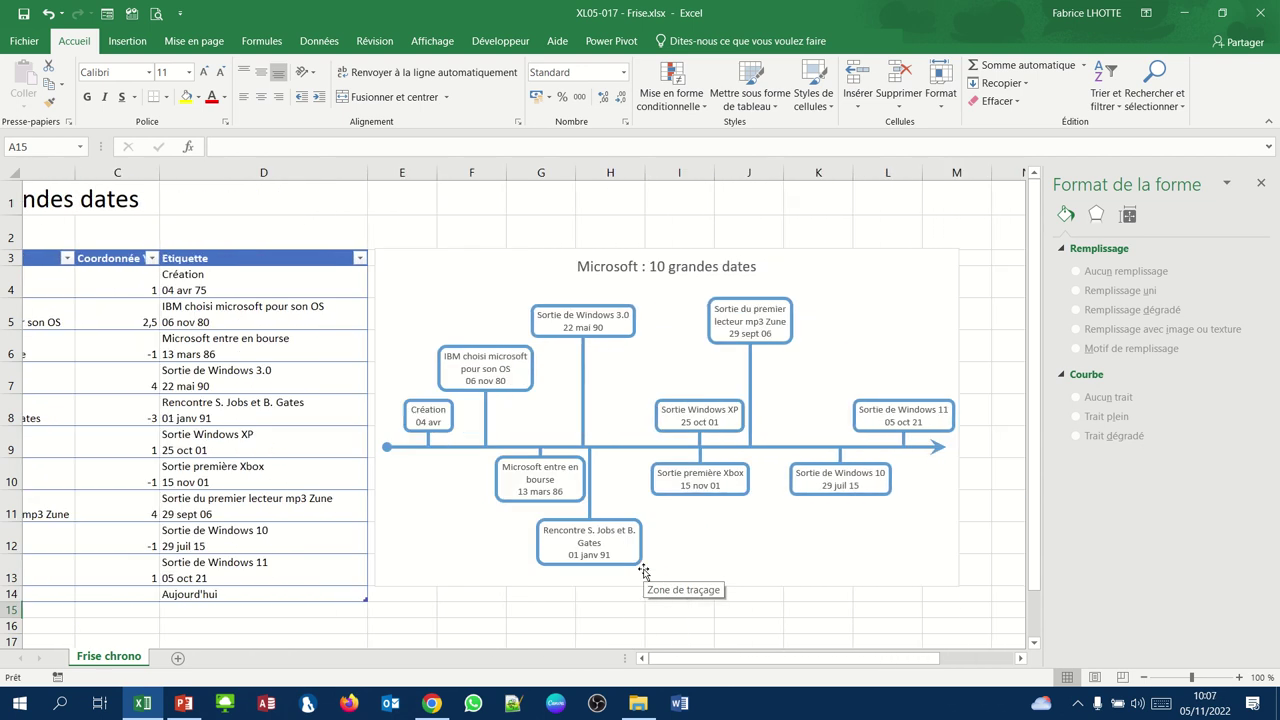
pyautogui.hscroll(4, 644, 571)
pyautogui.hscroll(-2, 646, 566)
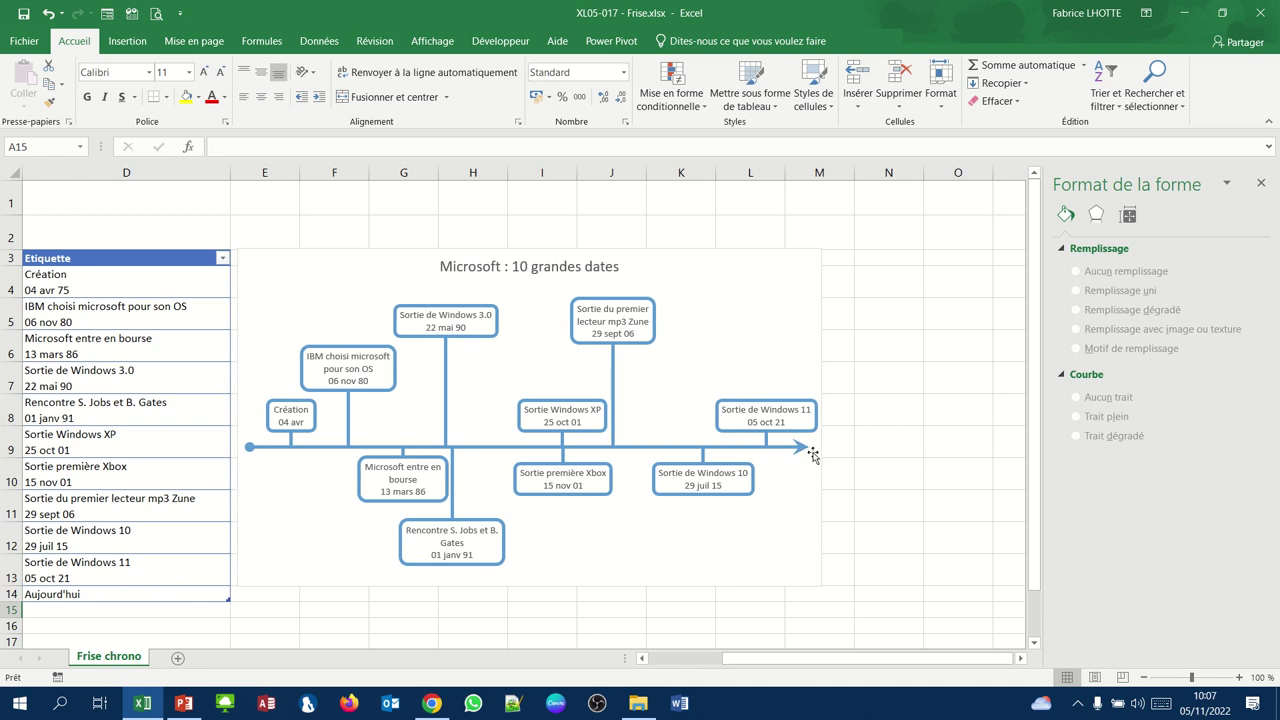
pyautogui.click(796, 448)
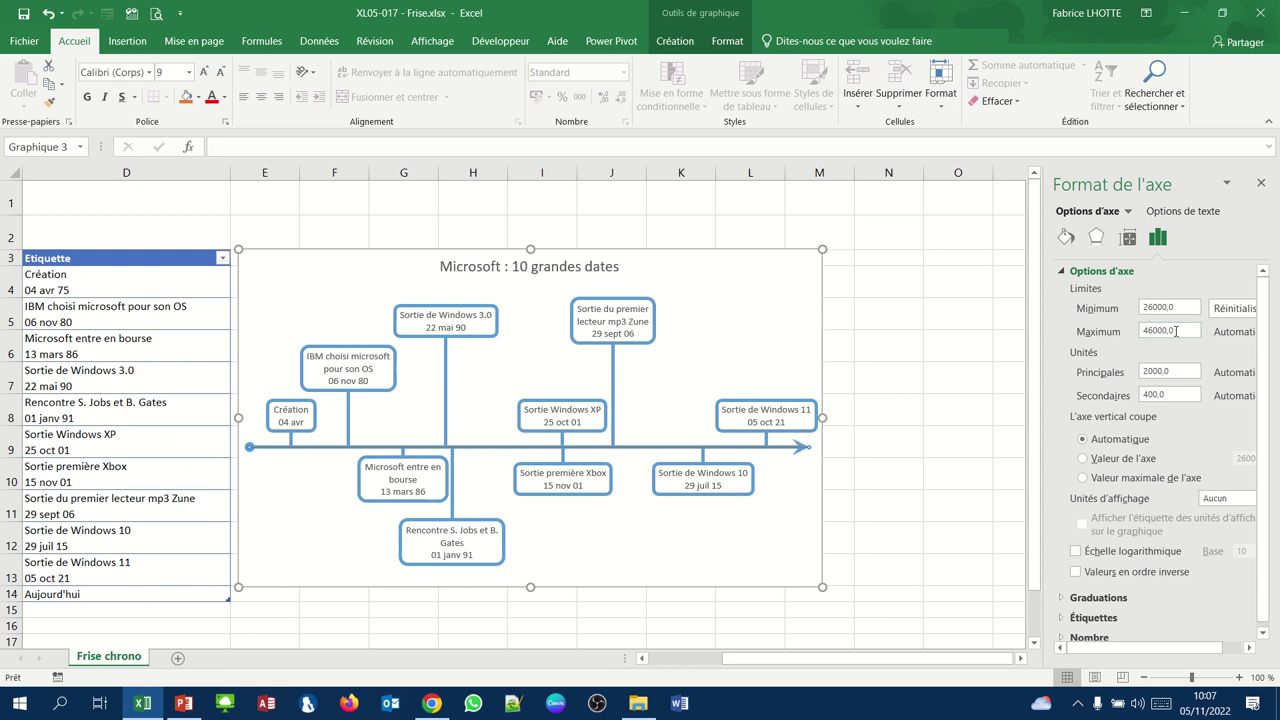
pyautogui.moveTo(1196, 330); pyautogui.dragTo(1110, 332)
pyautogui.write('50')
pyautogui.press('Return')
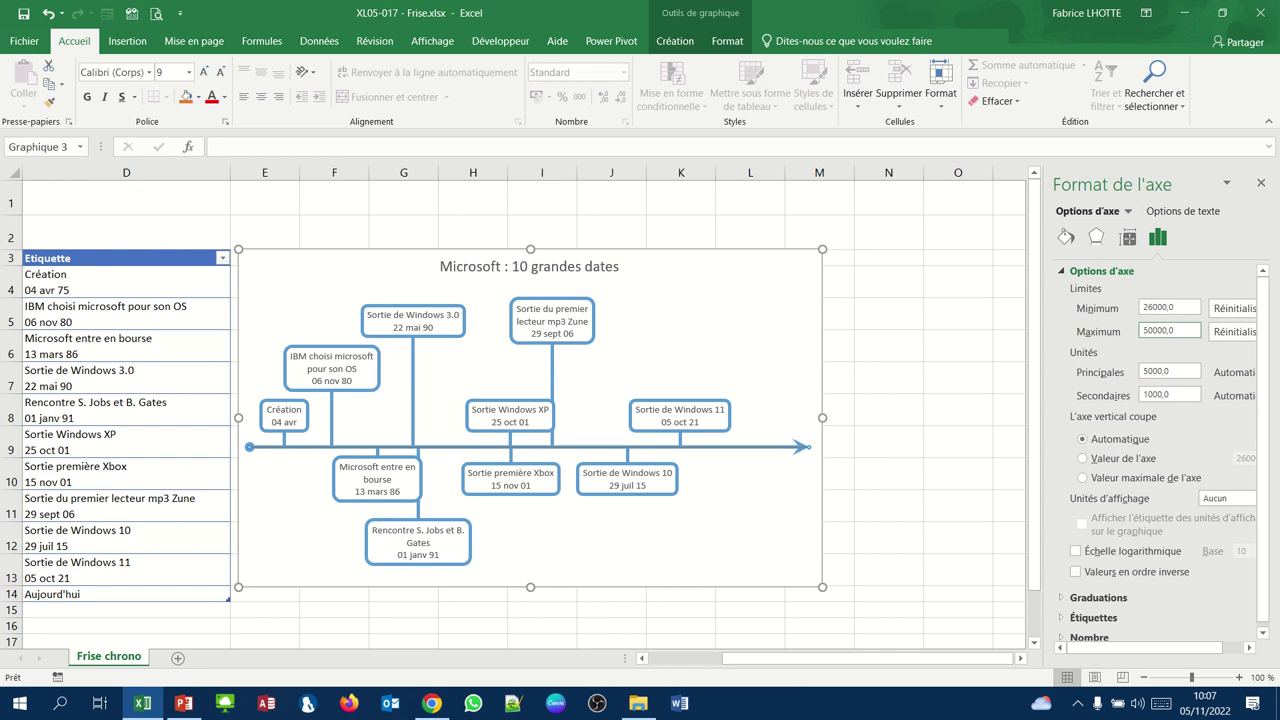
pyautogui.hscroll(-3, 908, 410)
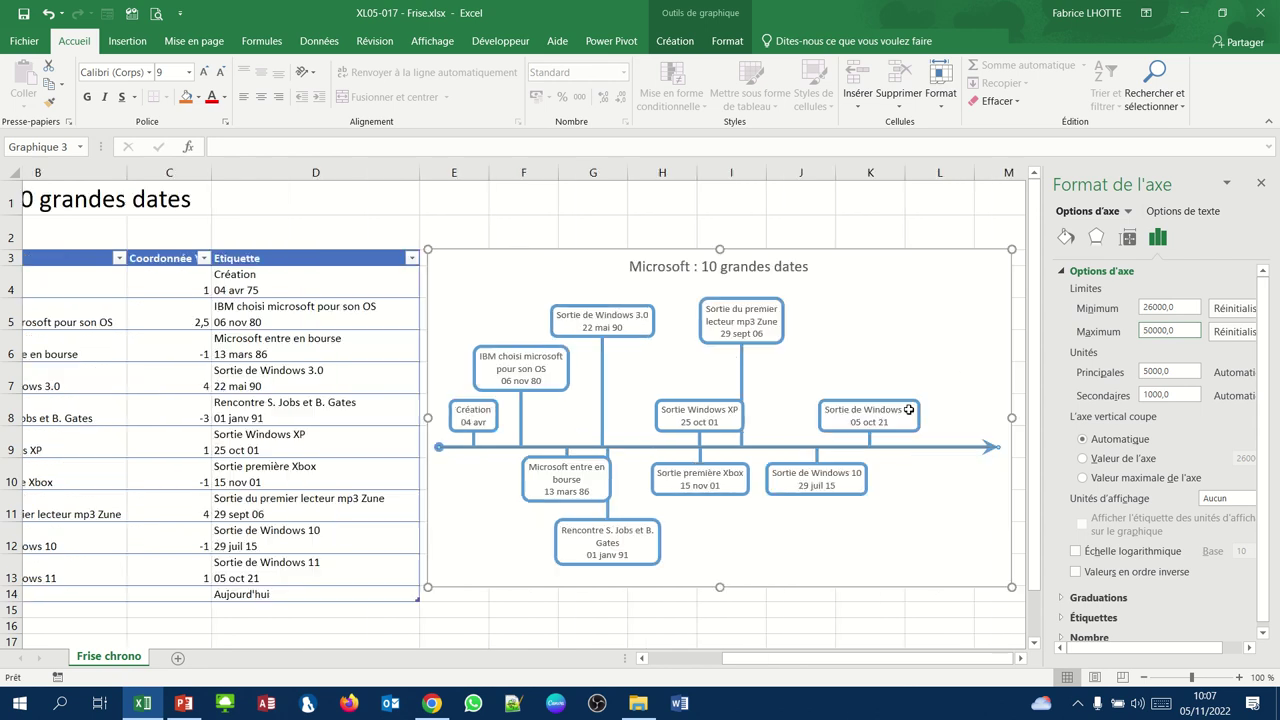
pyautogui.hscroll(-2, 908, 410)
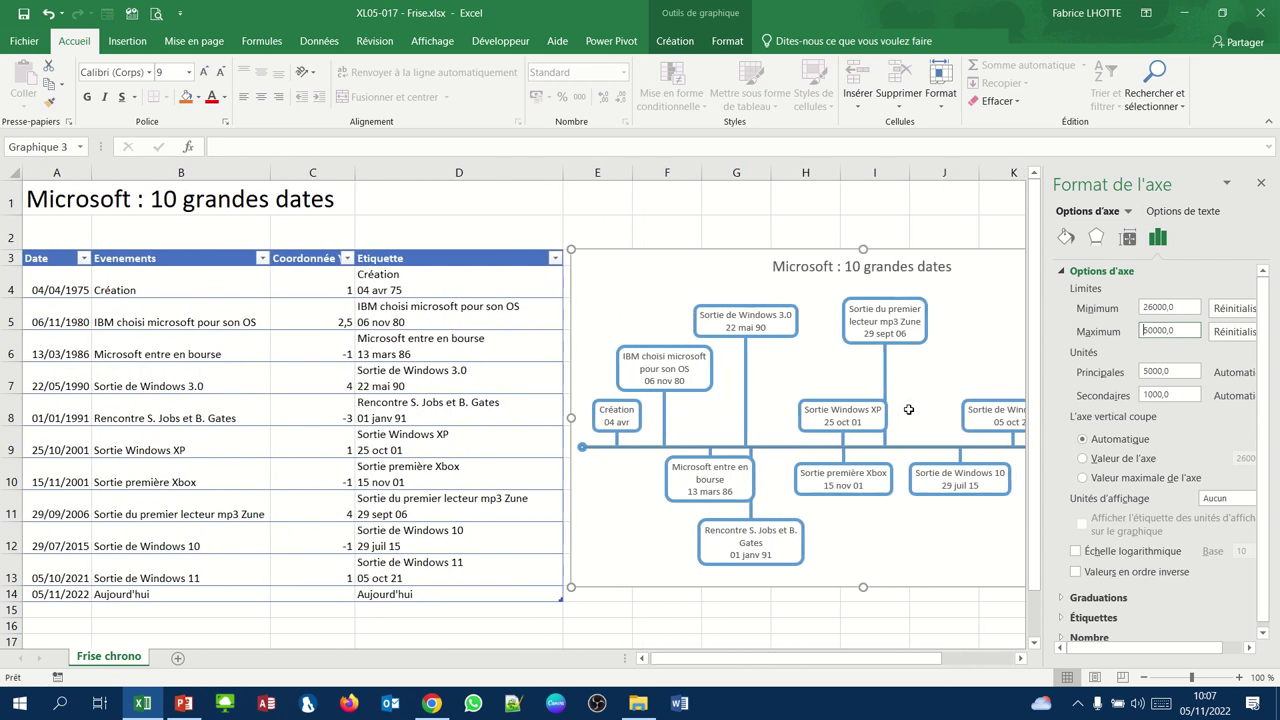
pyautogui.click(722, 415)
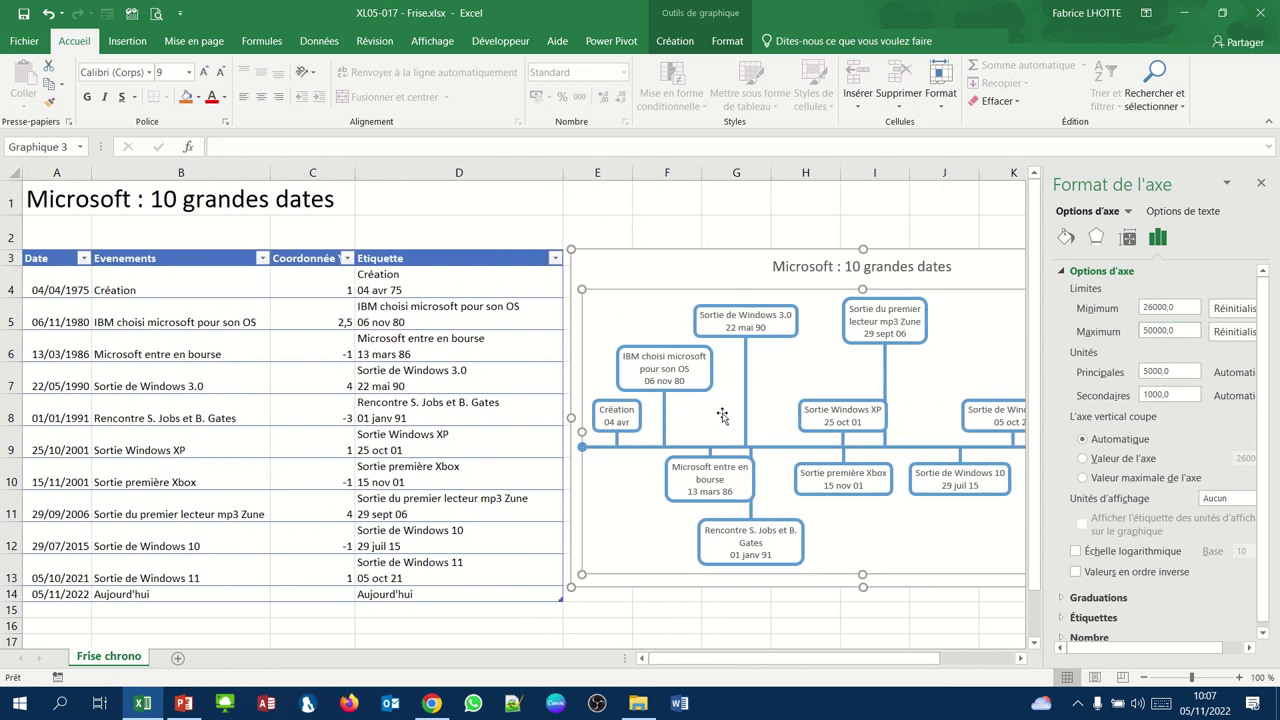
pyautogui.click(683, 360)
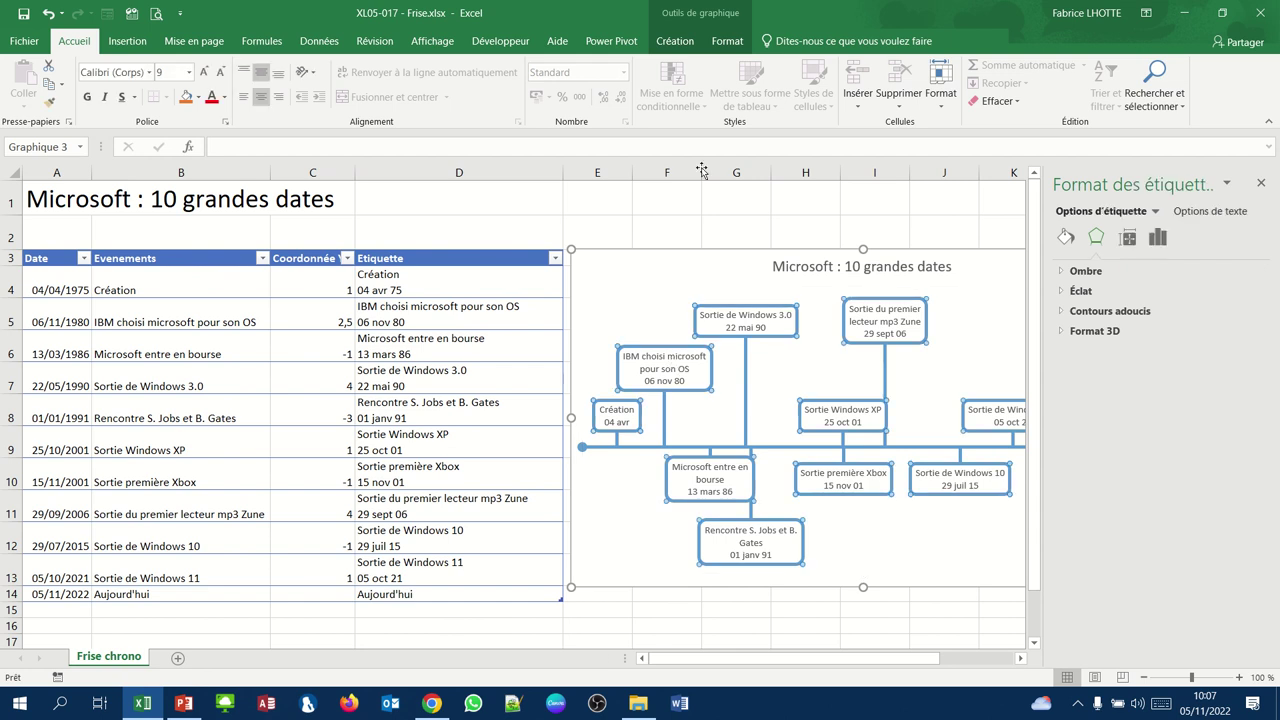
pyautogui.click(690, 45)
pyautogui.click(898, 92)
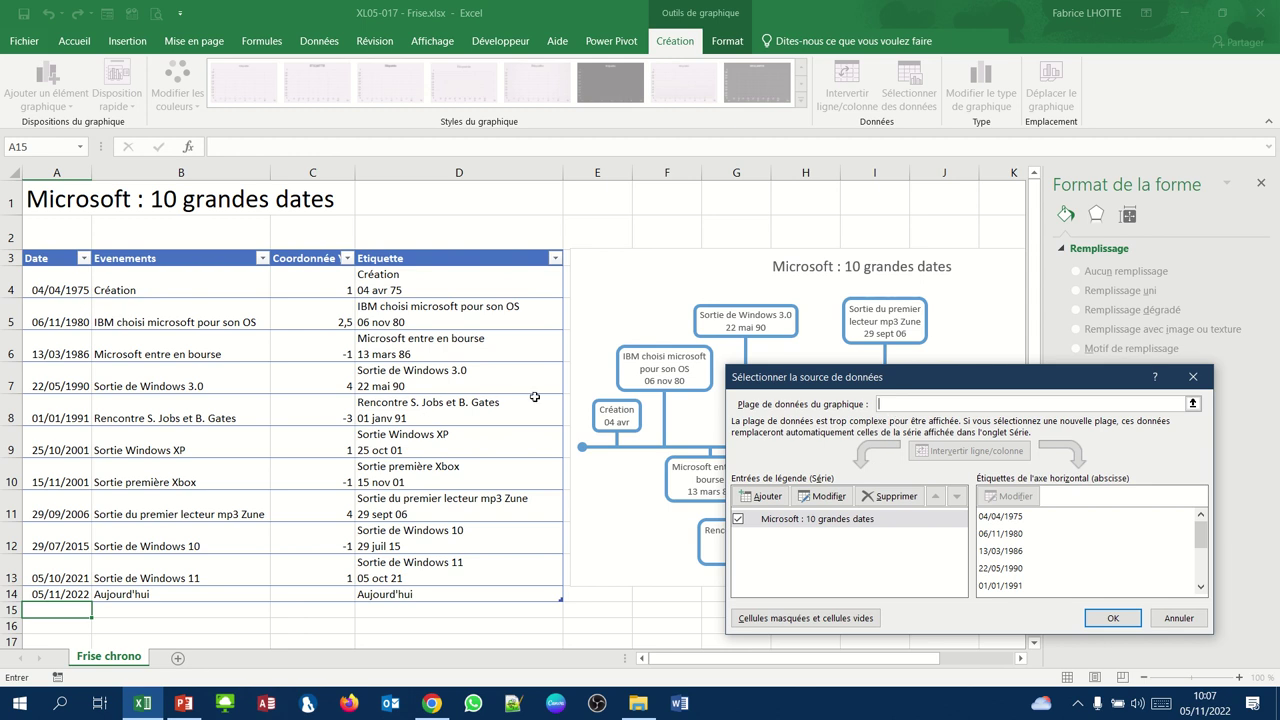
pyautogui.click(829, 496)
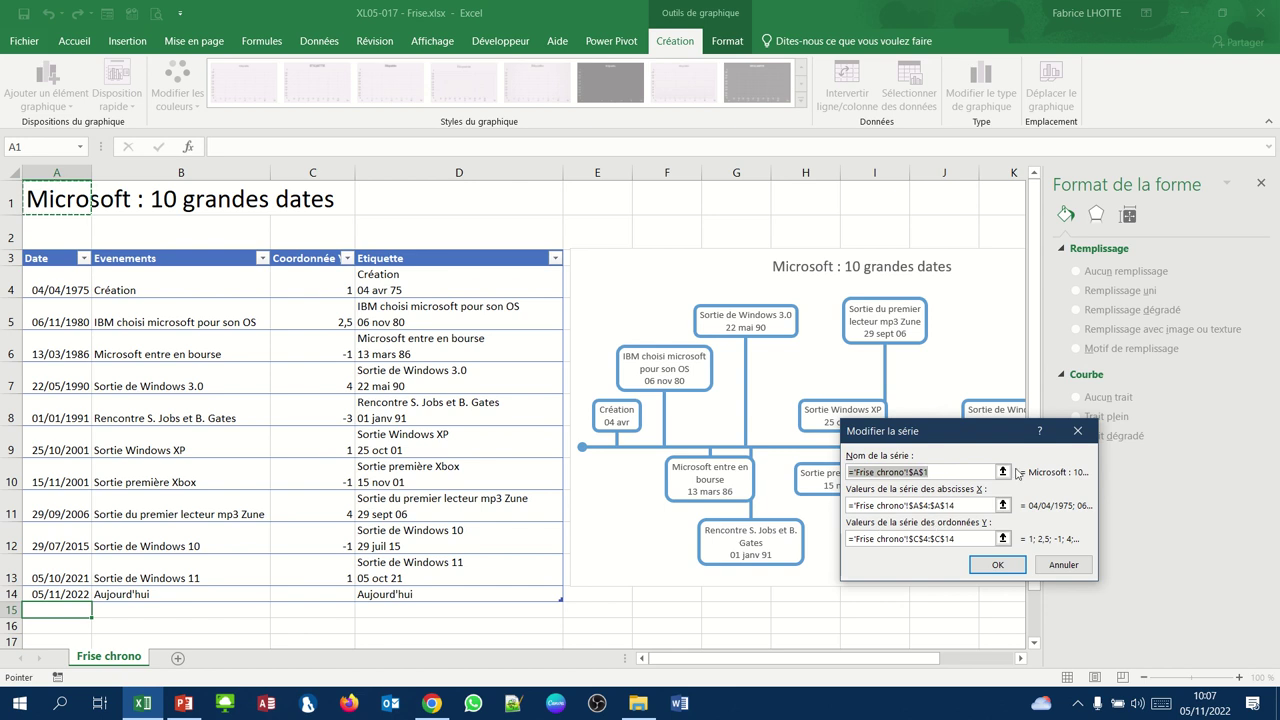
pyautogui.click(1075, 437)
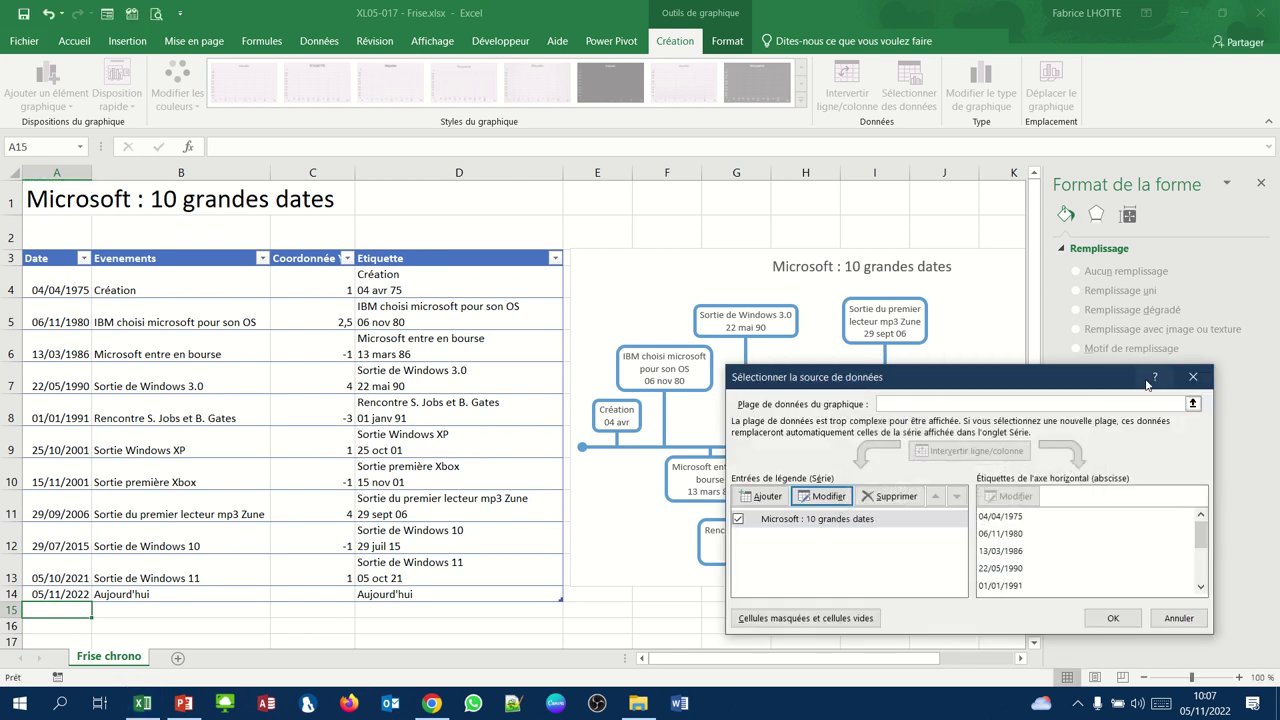
pyautogui.click(1192, 378)
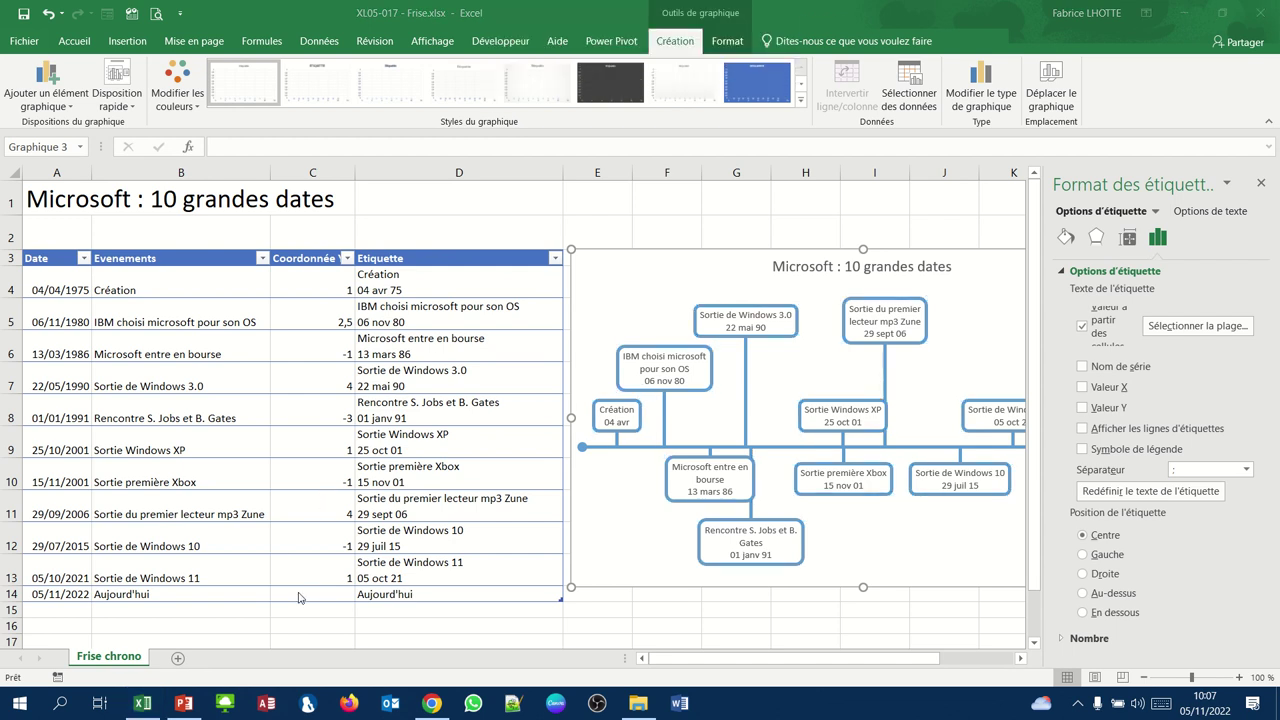
# Enter the height 4 for Aujourd'hui in cell C14.
pyautogui.click(298, 596)
pyautogui.write('4')
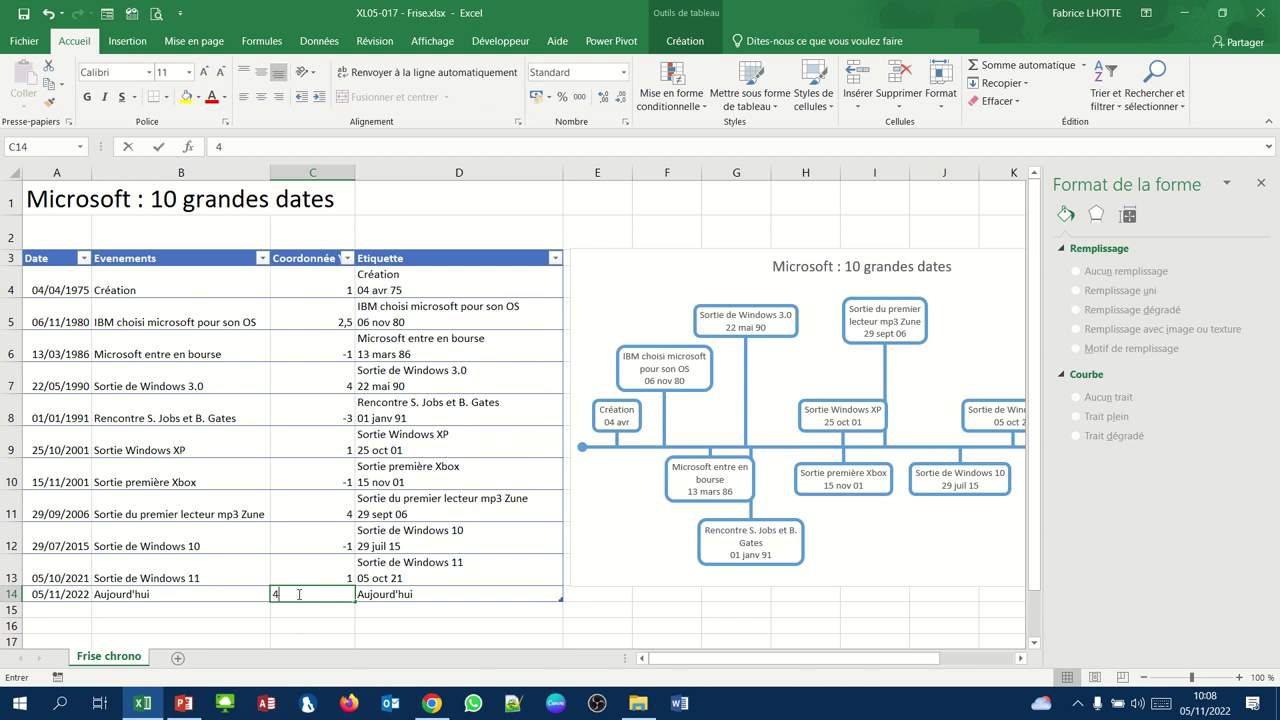
pyautogui.press('Return')
pyautogui.hscroll(2, 794, 577)
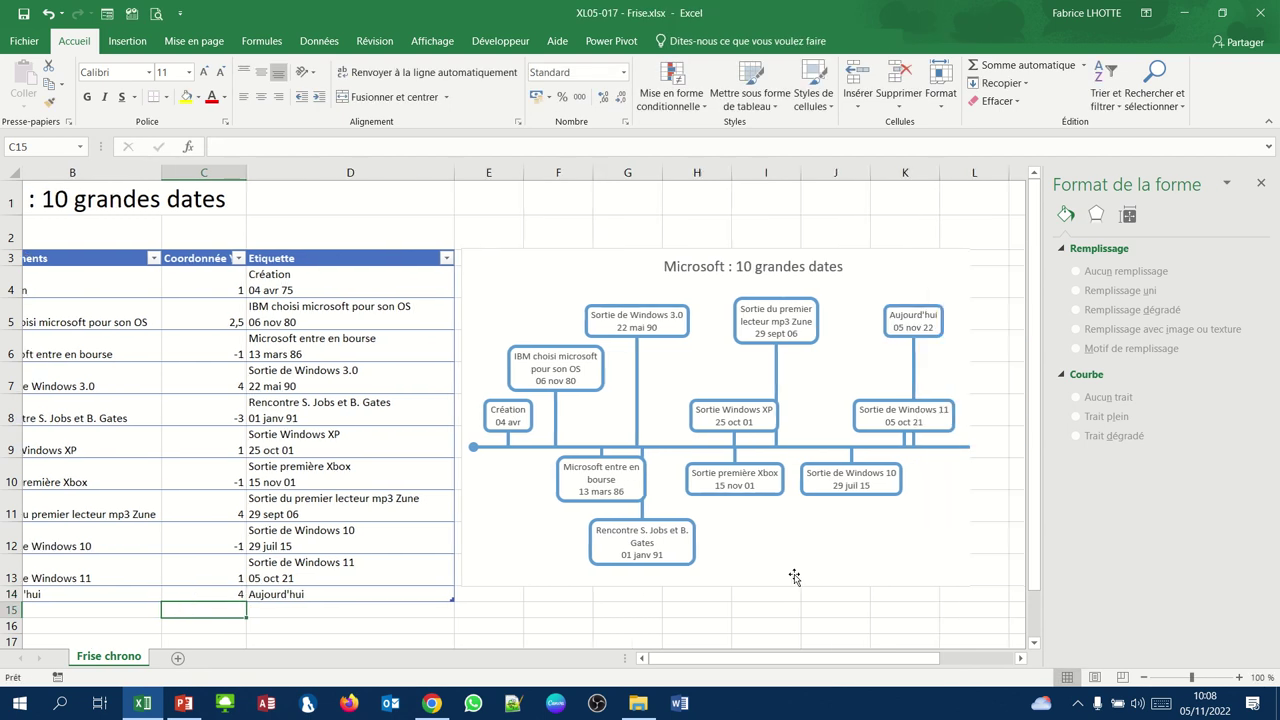
pyautogui.hscroll(3, 794, 577)
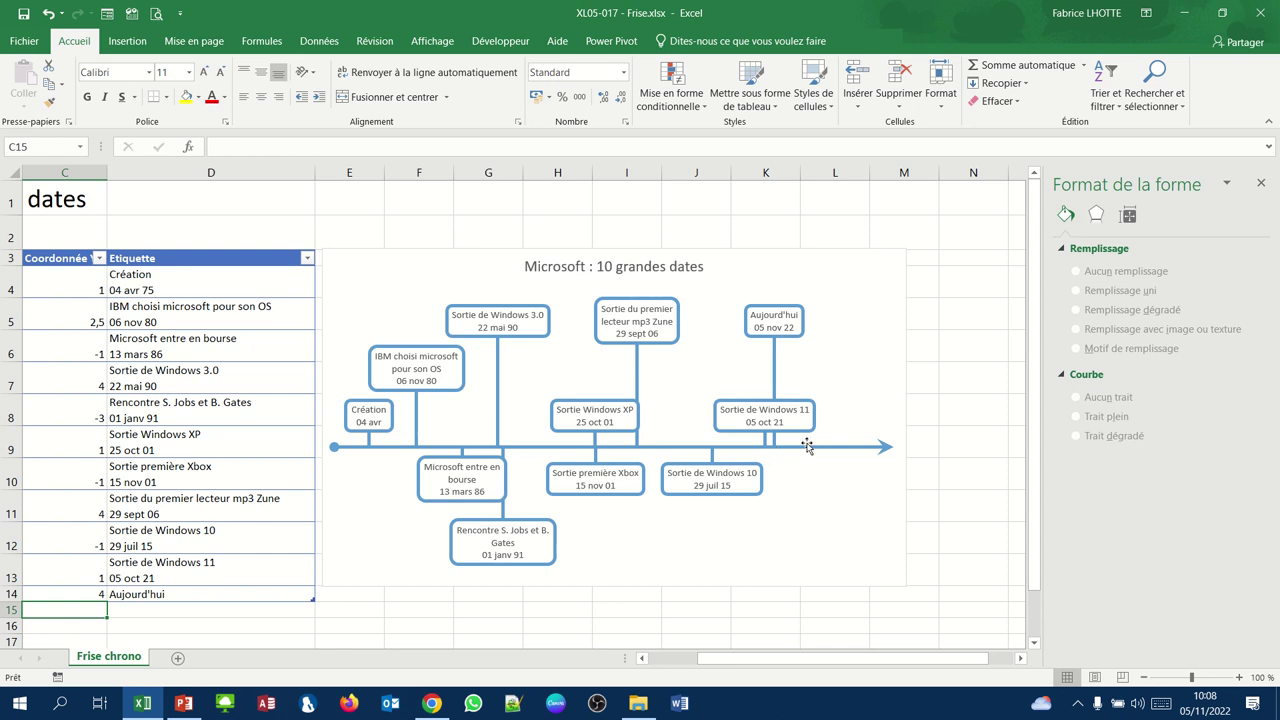
# Select only the Aujourd'hui data label on the timeline chart.
pyautogui.click(788, 339)
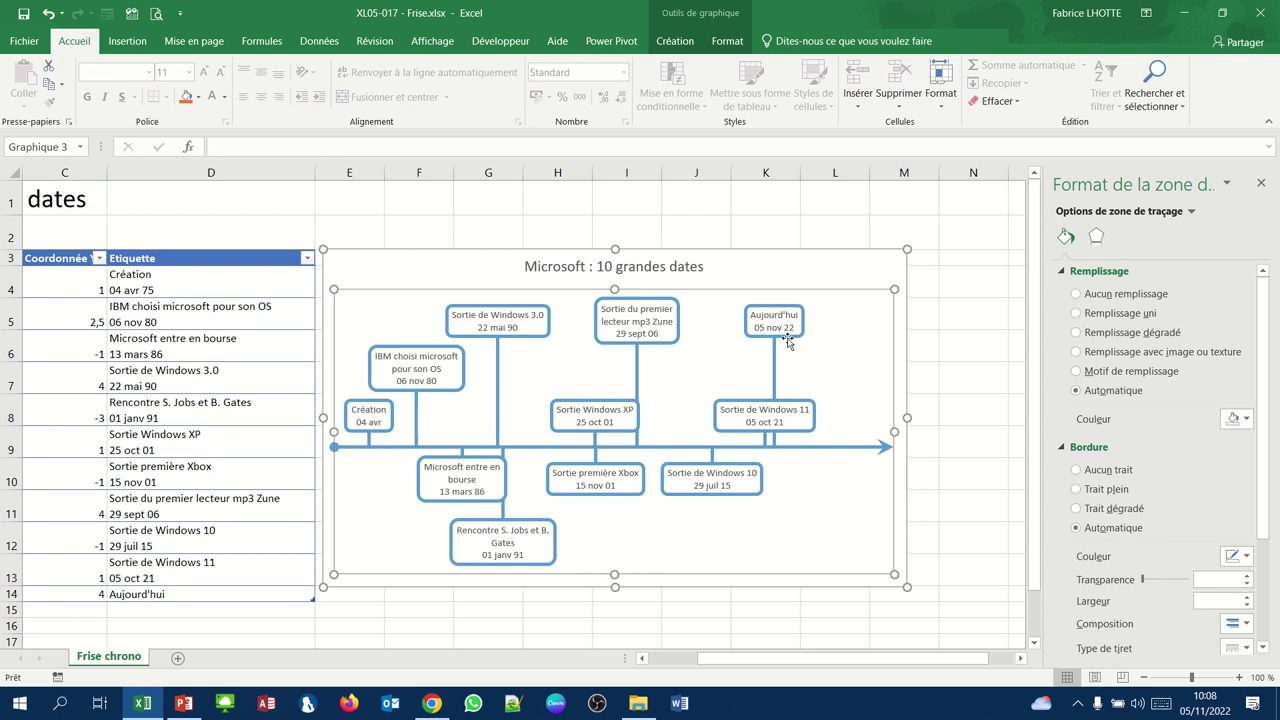
pyautogui.click(789, 337)
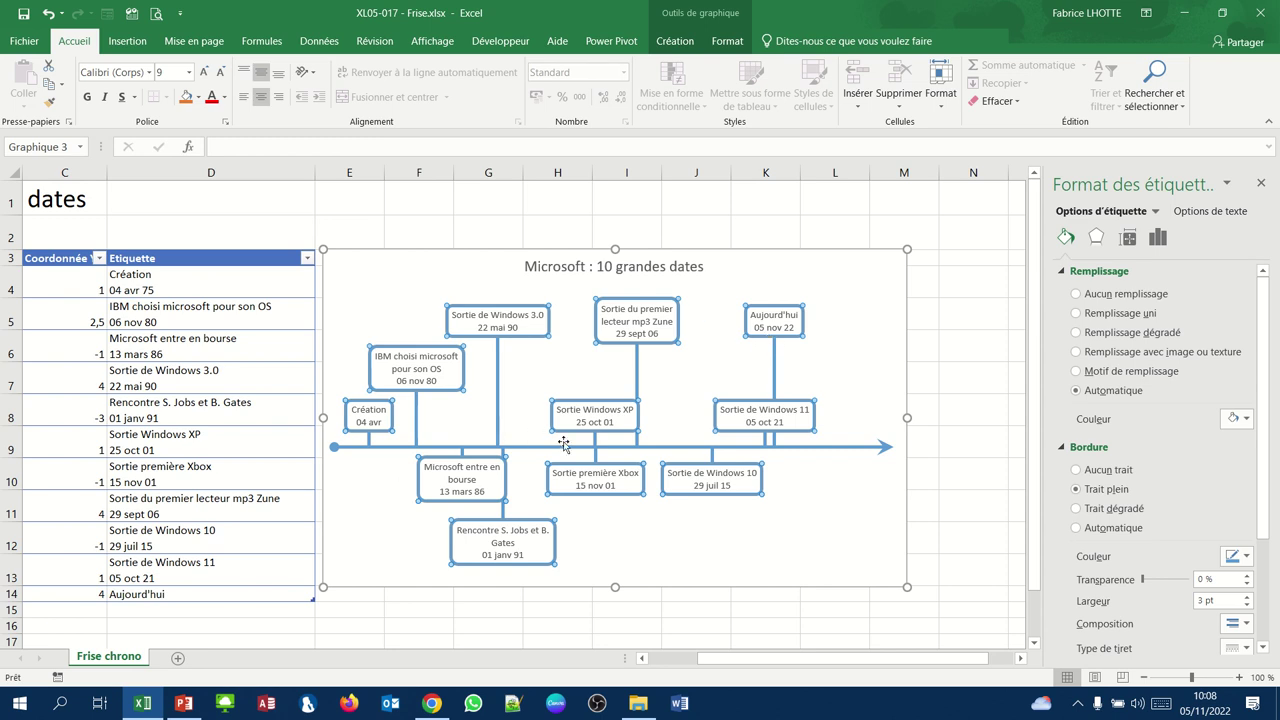
pyautogui.click(787, 335)
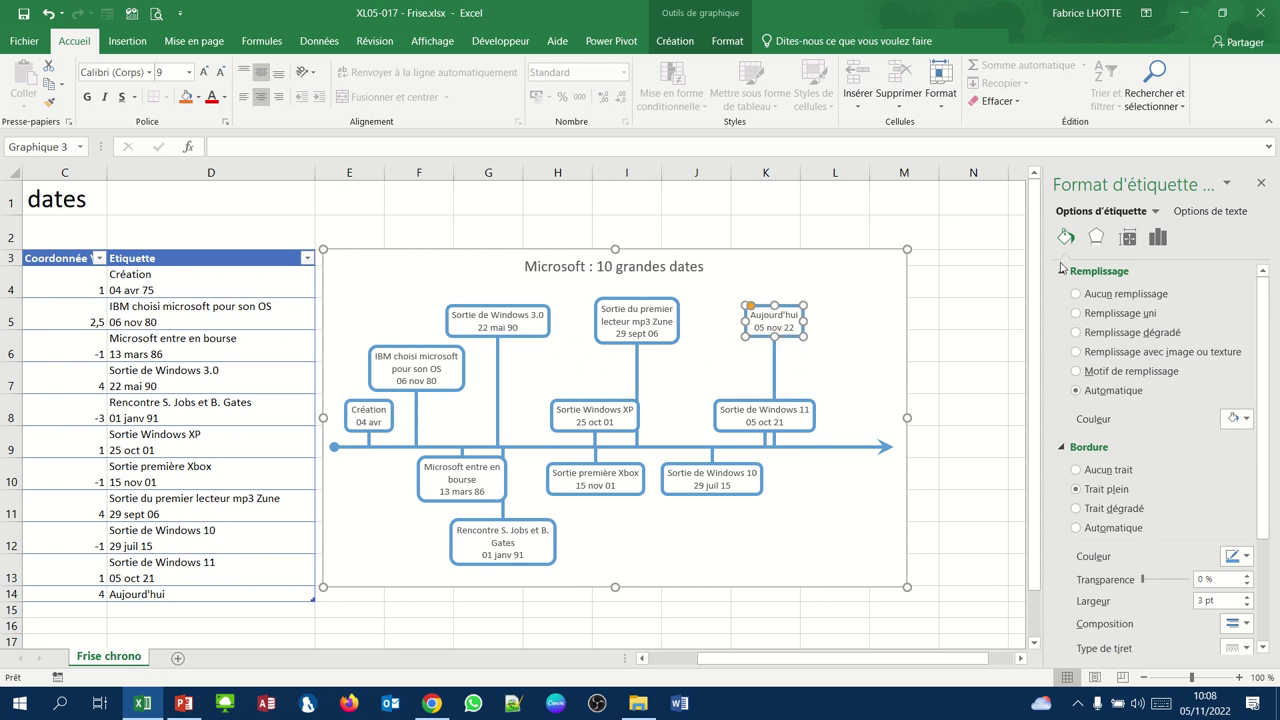
# Give the Aujourd'hui label a solid light yellow fill and a red border.
pyautogui.click(1116, 315)
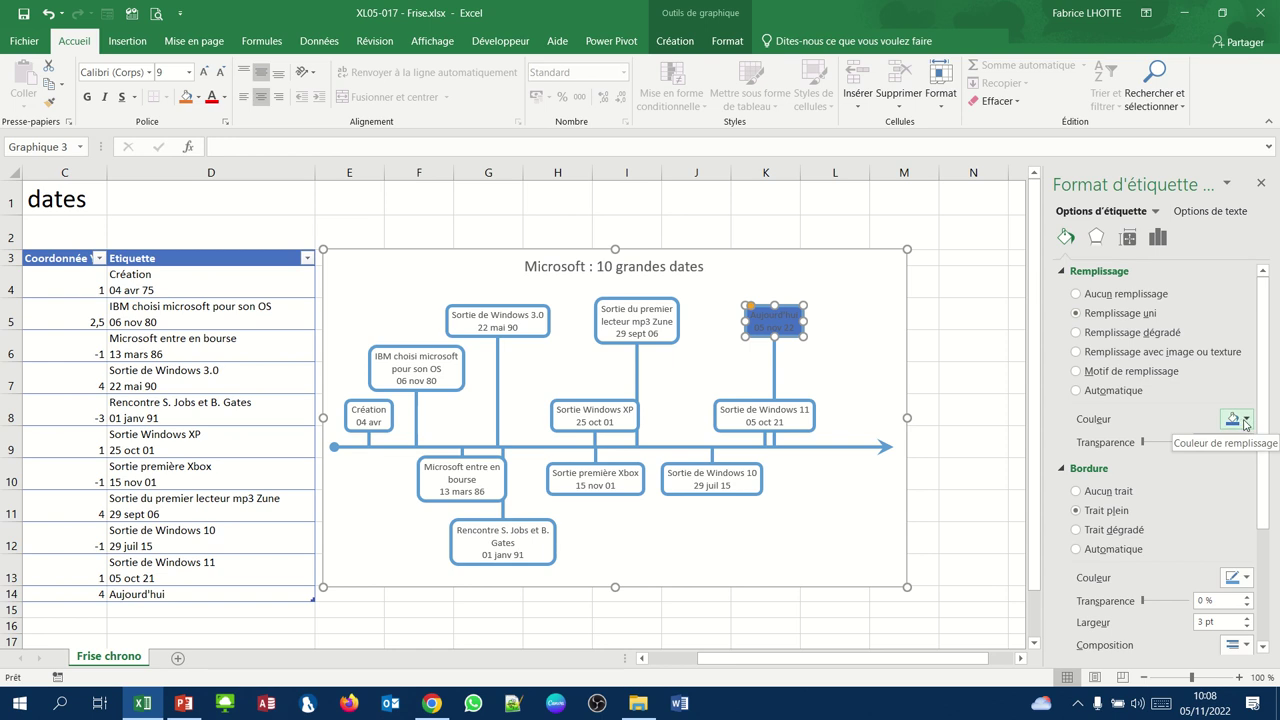
pyautogui.click(1248, 424)
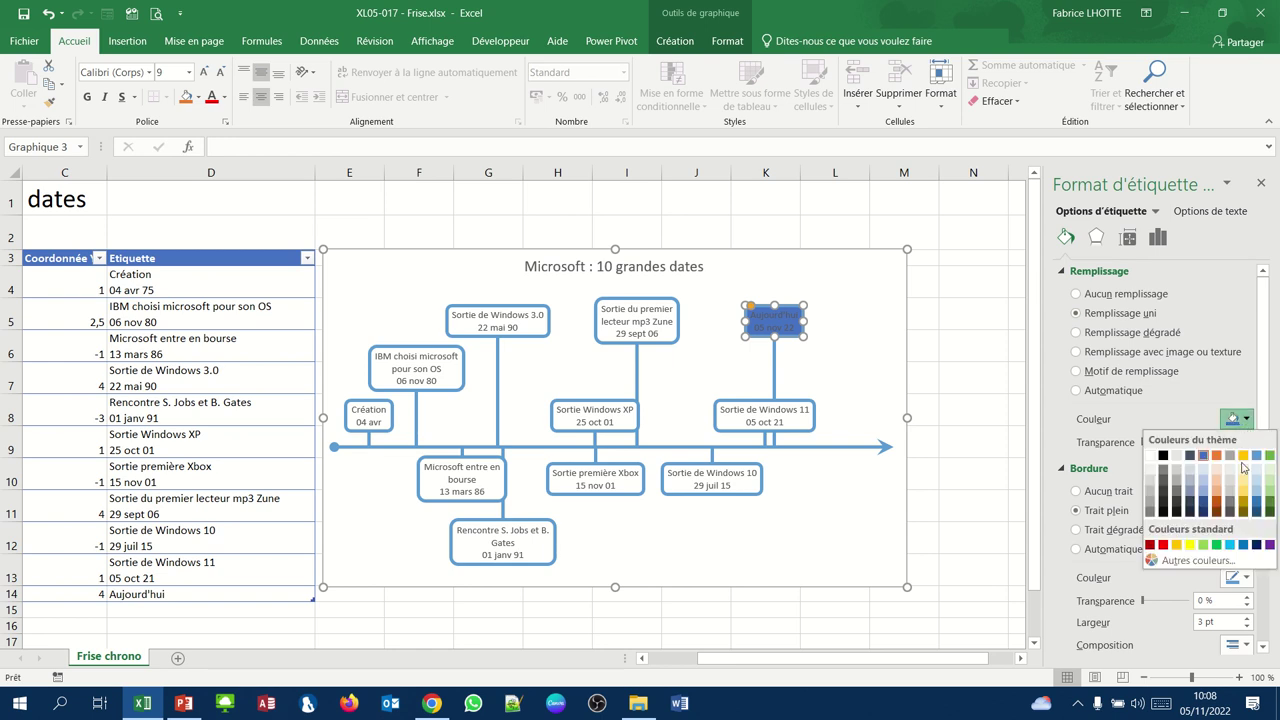
pyautogui.click(1243, 473)
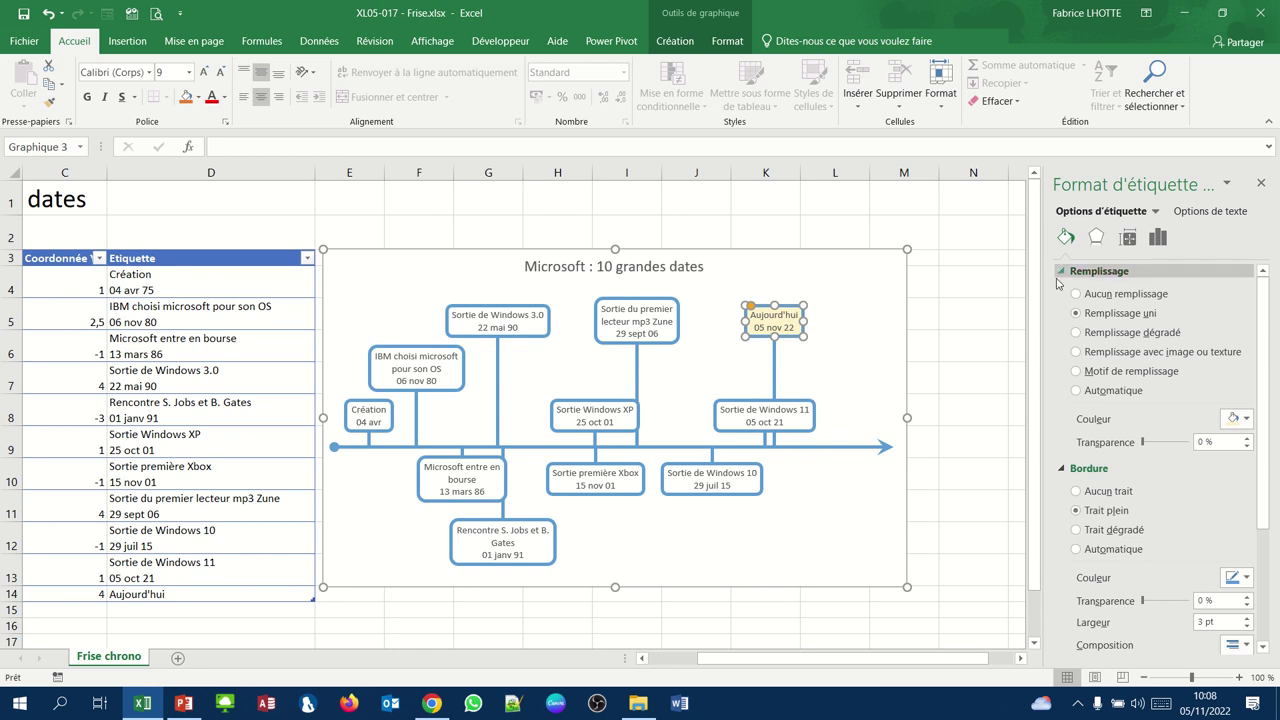
pyautogui.click(1246, 578)
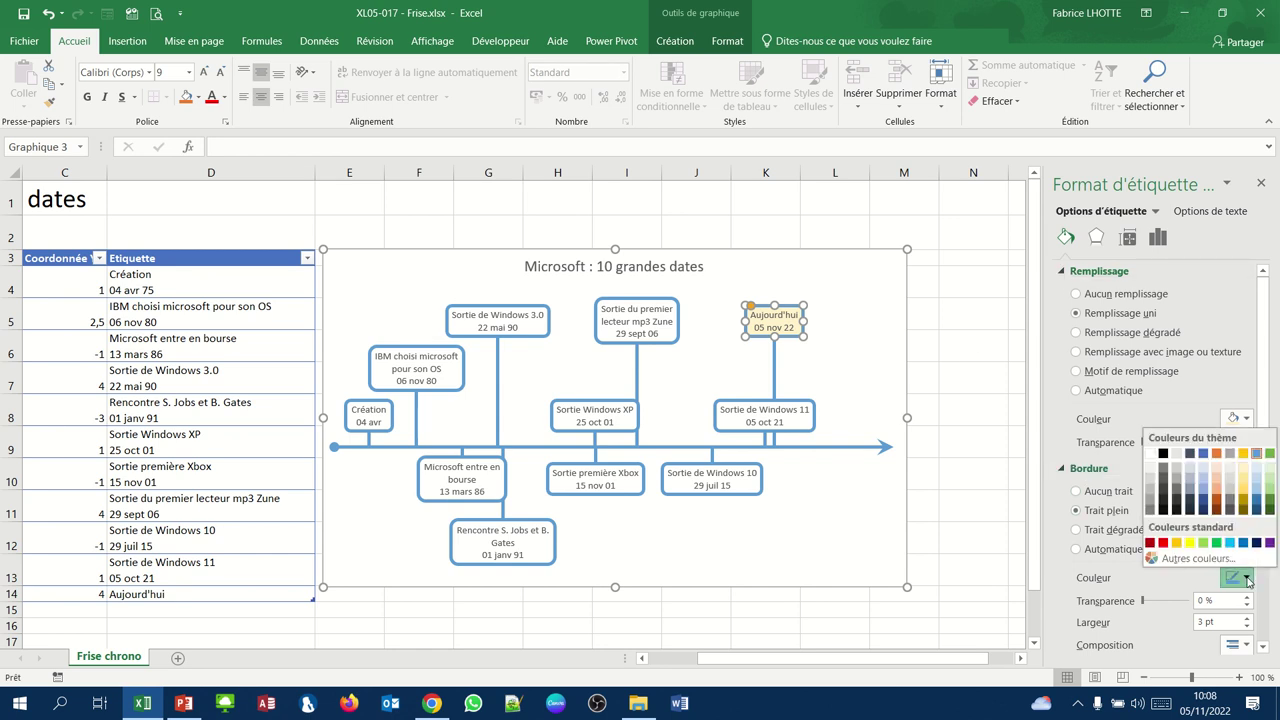
pyautogui.click(1163, 542)
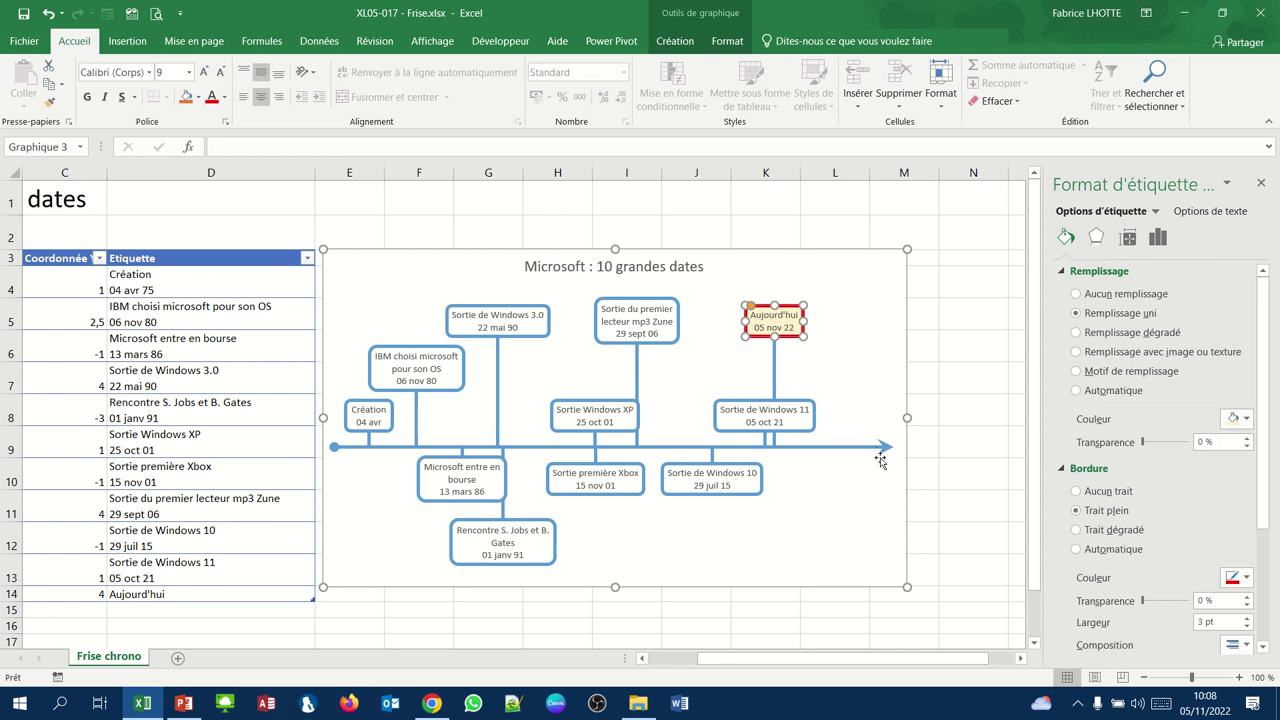
pyautogui.click(824, 520)
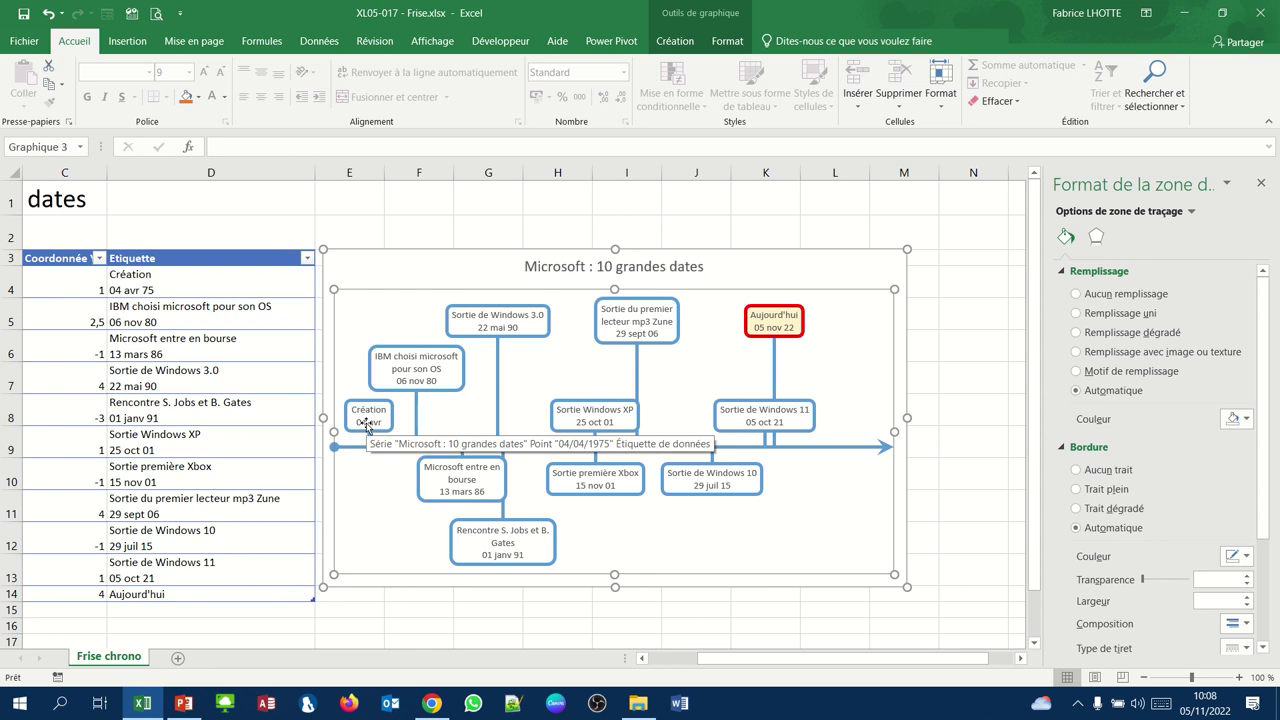
# Deselect the chart and close the Format de la forme pane to view the finished timeline.
pyautogui.click(775, 368)
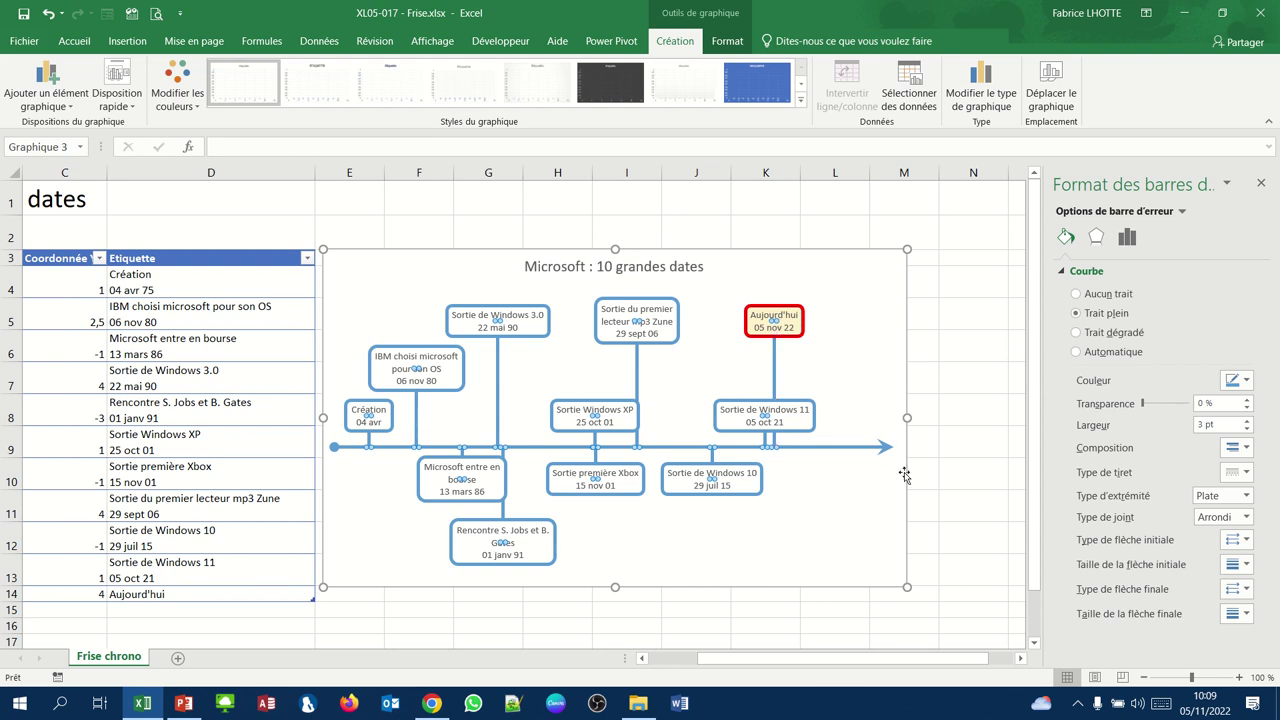
pyautogui.click(942, 512)
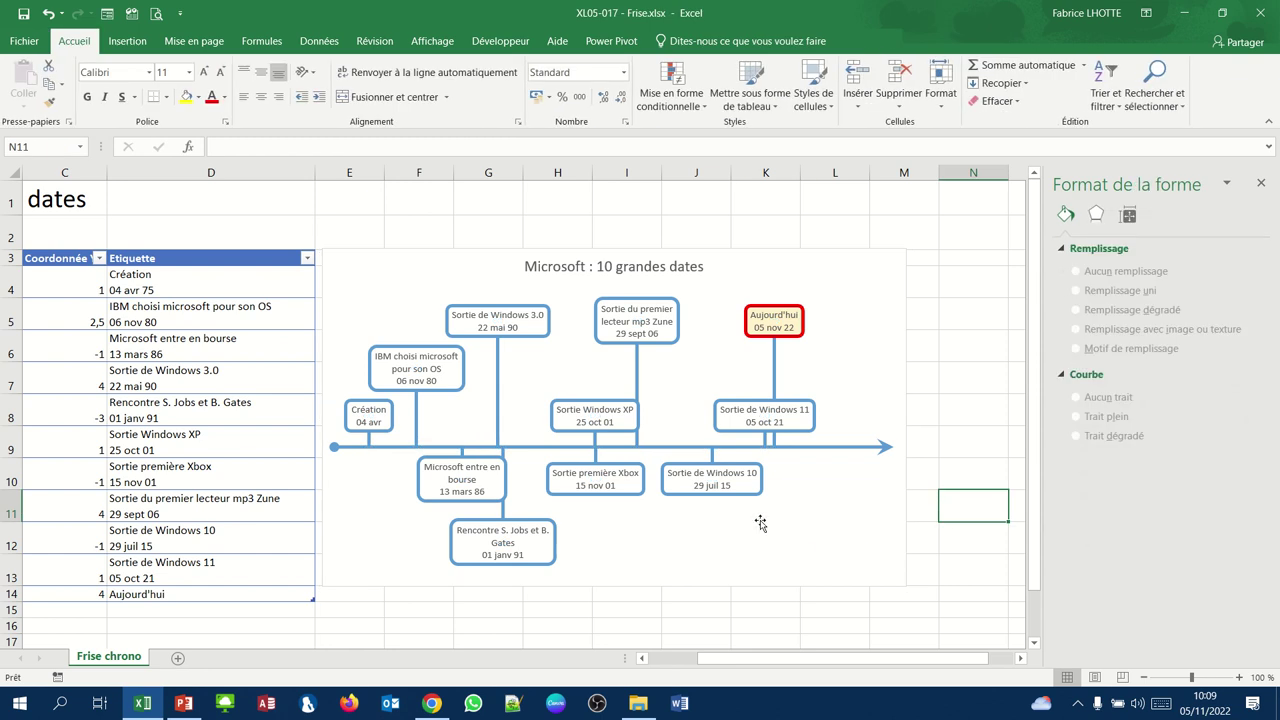
pyautogui.keyDown('ctrl'); pyautogui.scroll(3, 760, 523); pyautogui.keyUp('ctrl')
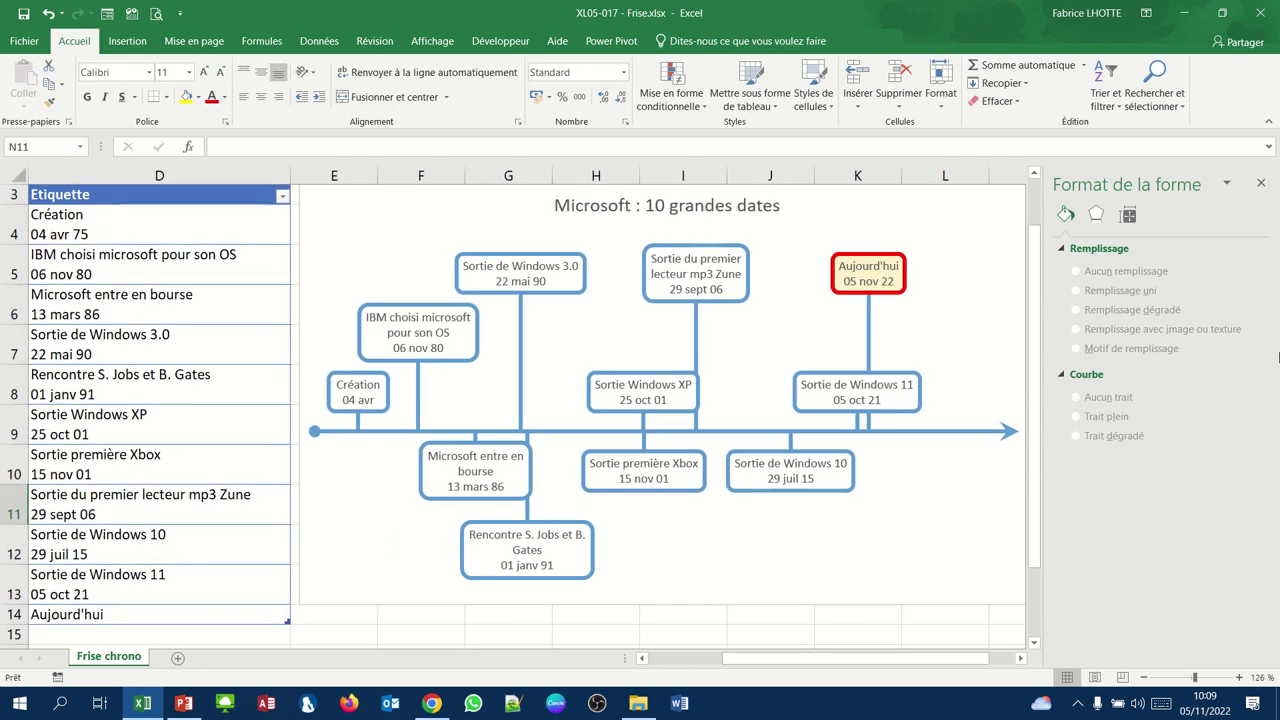
pyautogui.click(1261, 184)
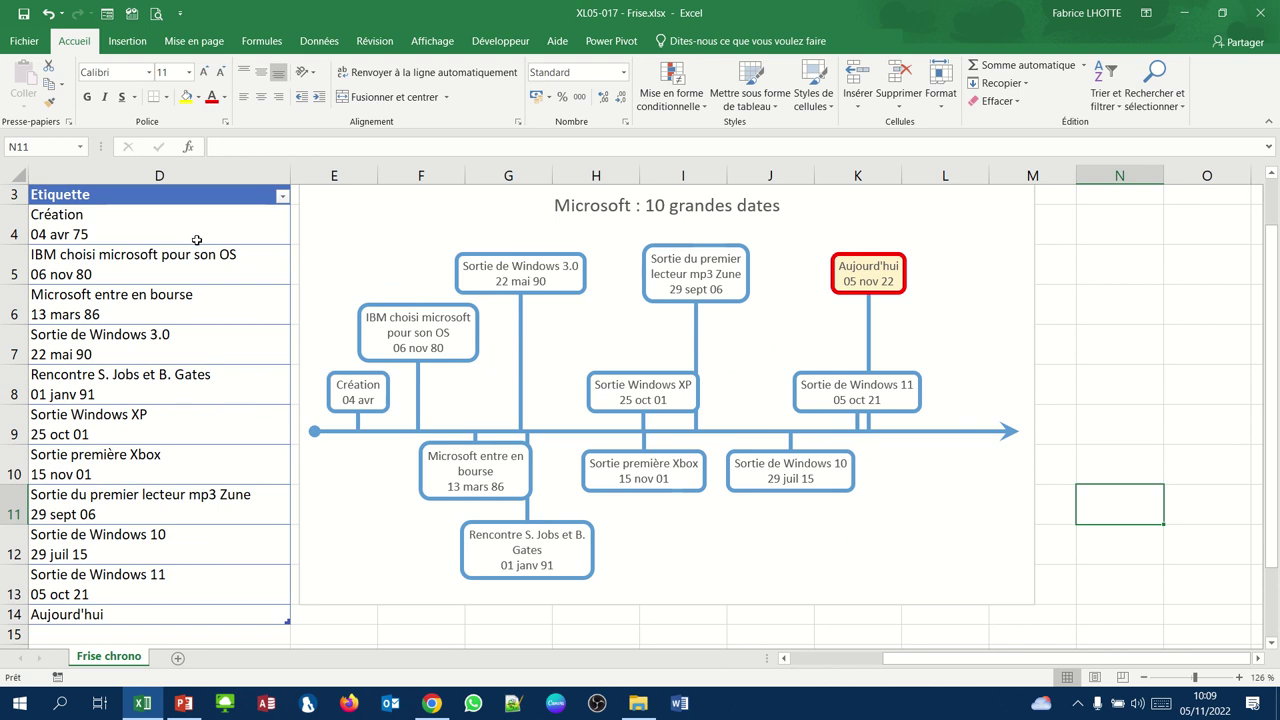
pyautogui.hscroll(-3, 193, 234)
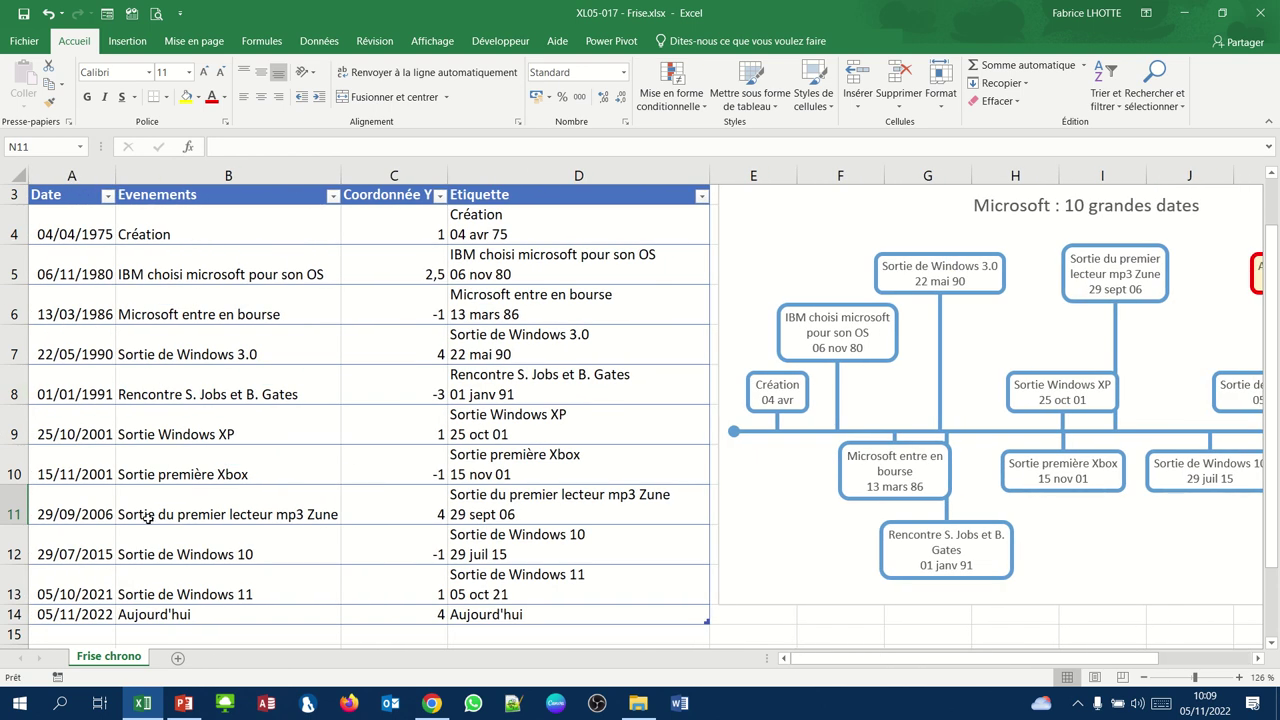
pyautogui.scroll(2, 160, 512)
pyautogui.hscroll(2, 790, 618)
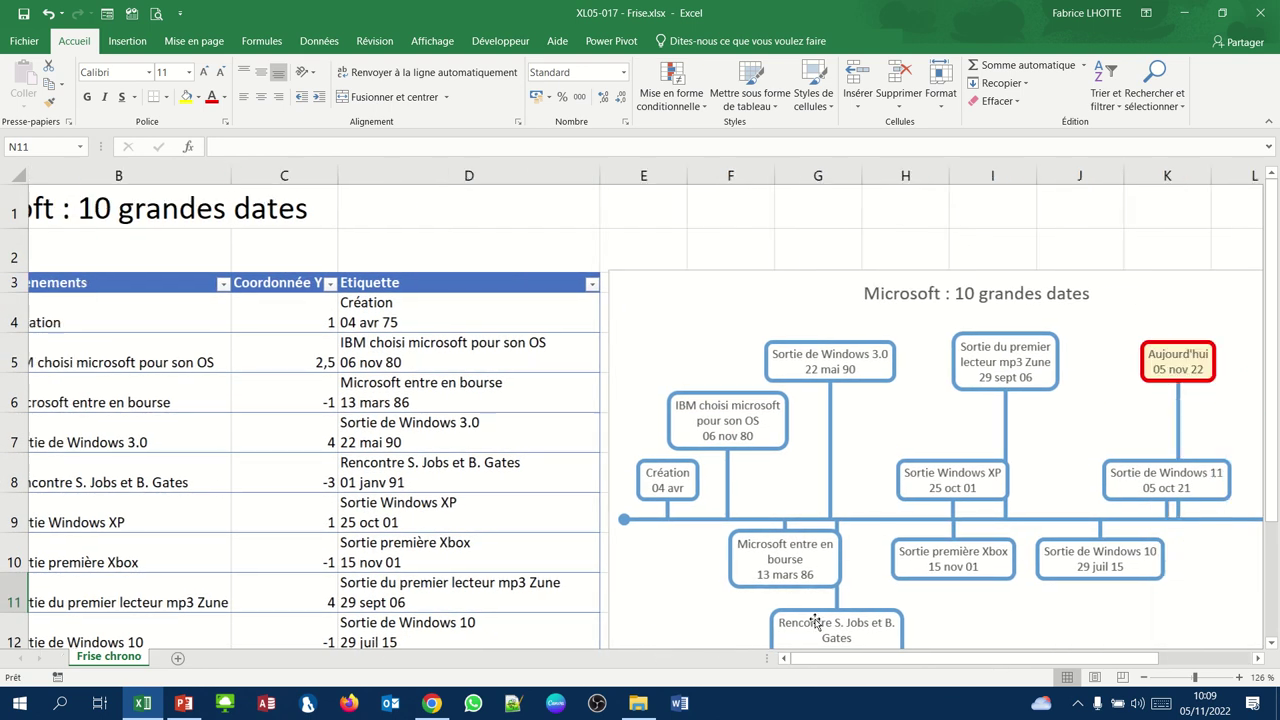
pyautogui.hscroll(3, 815, 621)
pyautogui.scroll(-1, 815, 621)
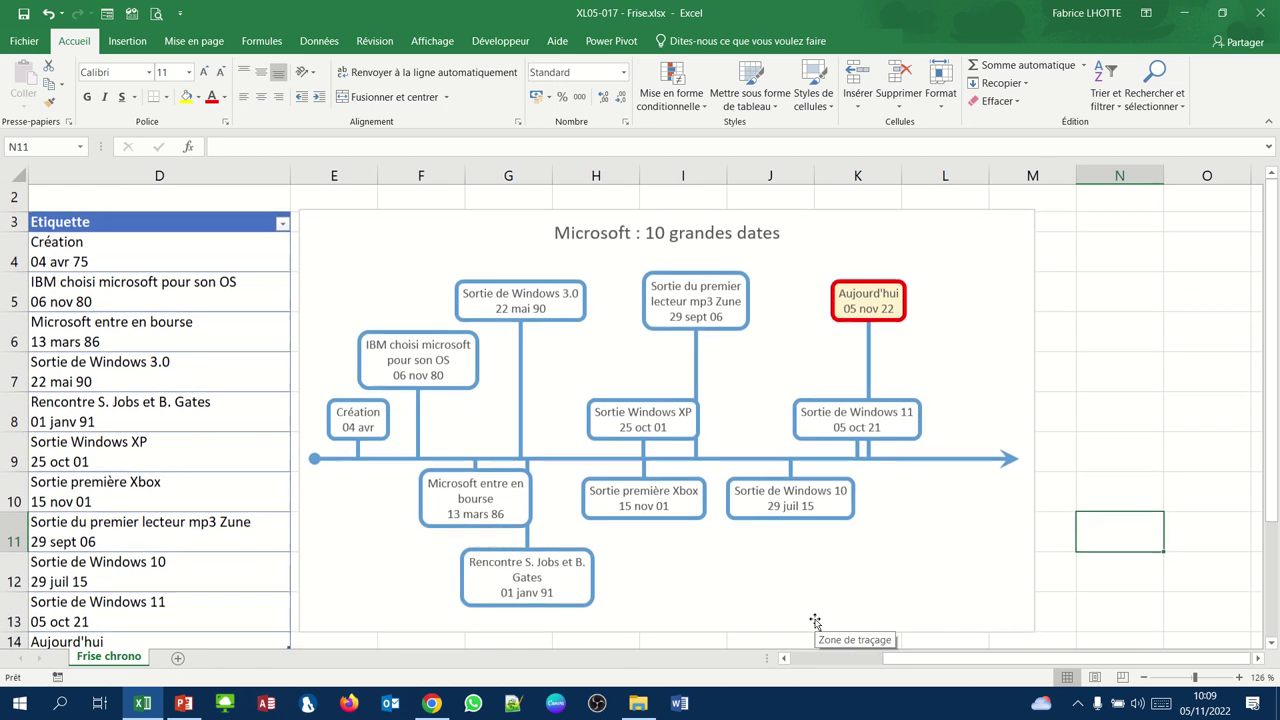
pyautogui.scroll(-1, 815, 621)
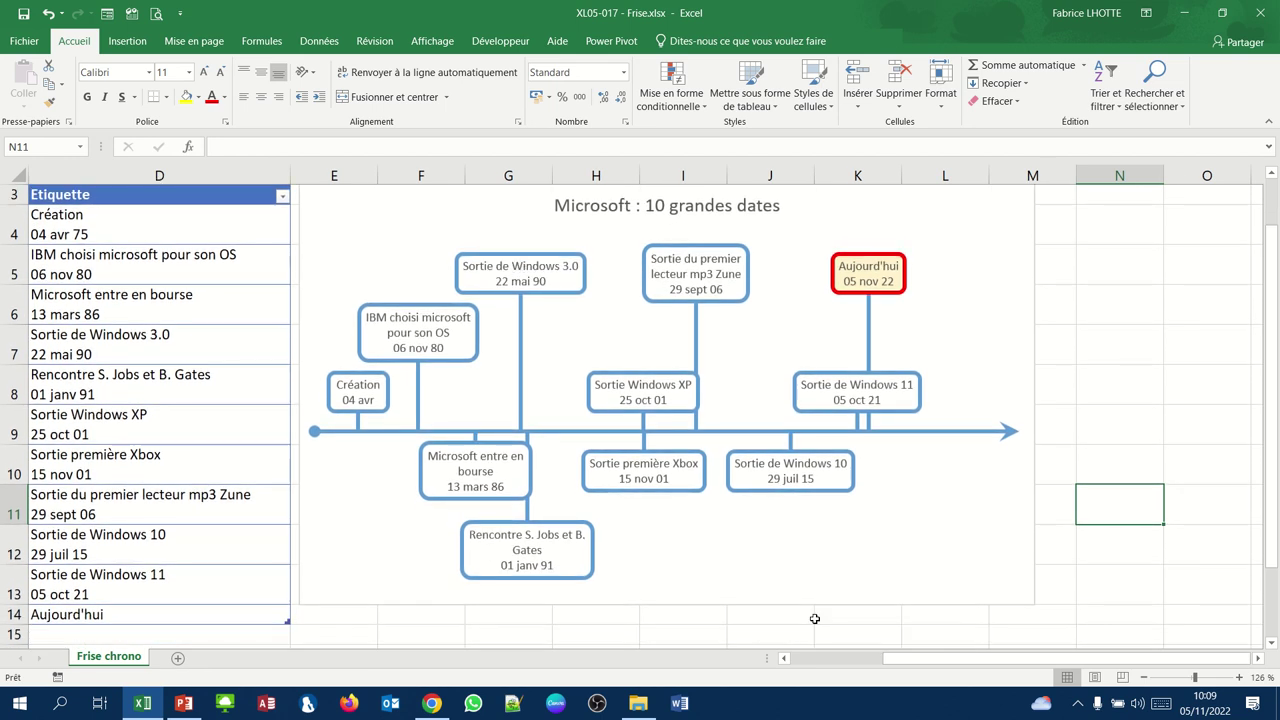